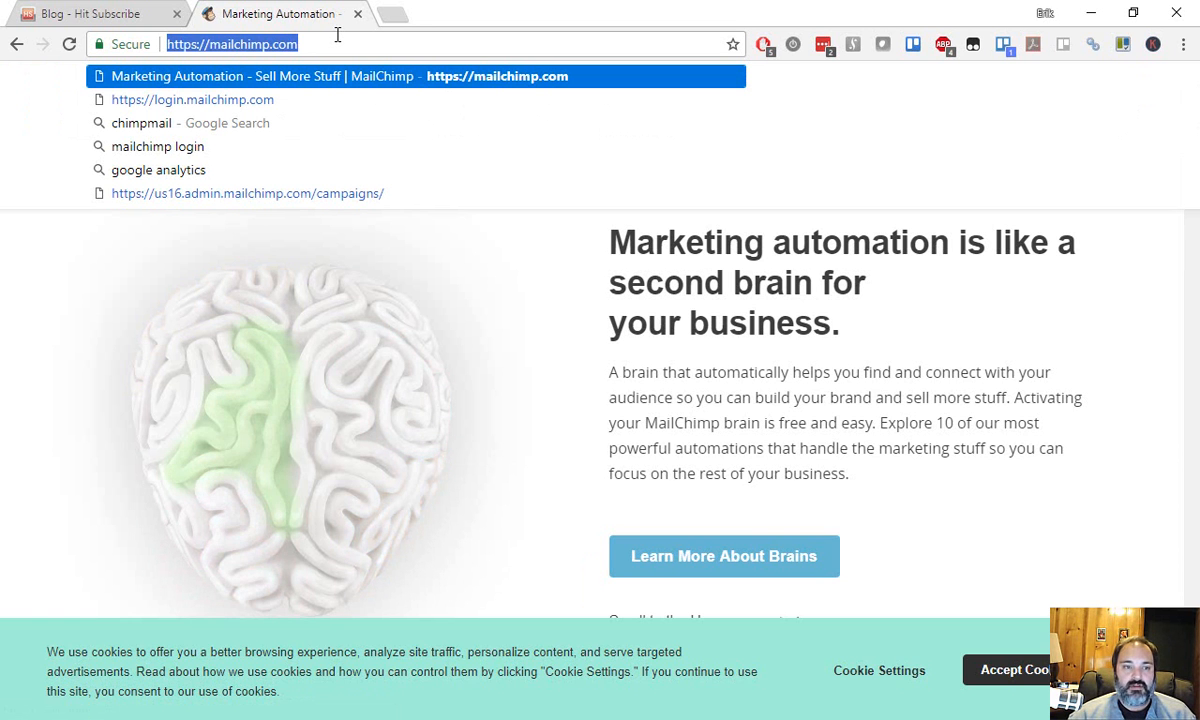
Glance at the blog tab, then reload the MailChimp homepage and go to its Log In page.
left_click(112, 13)
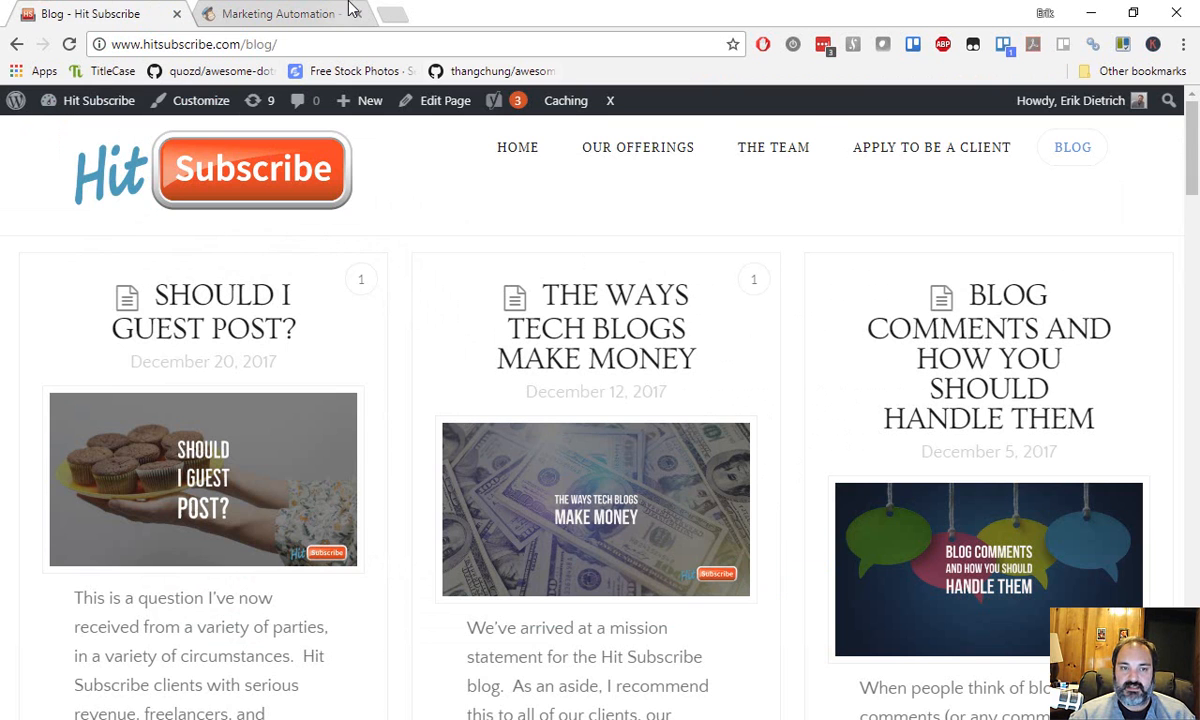
left_click(351, 8)
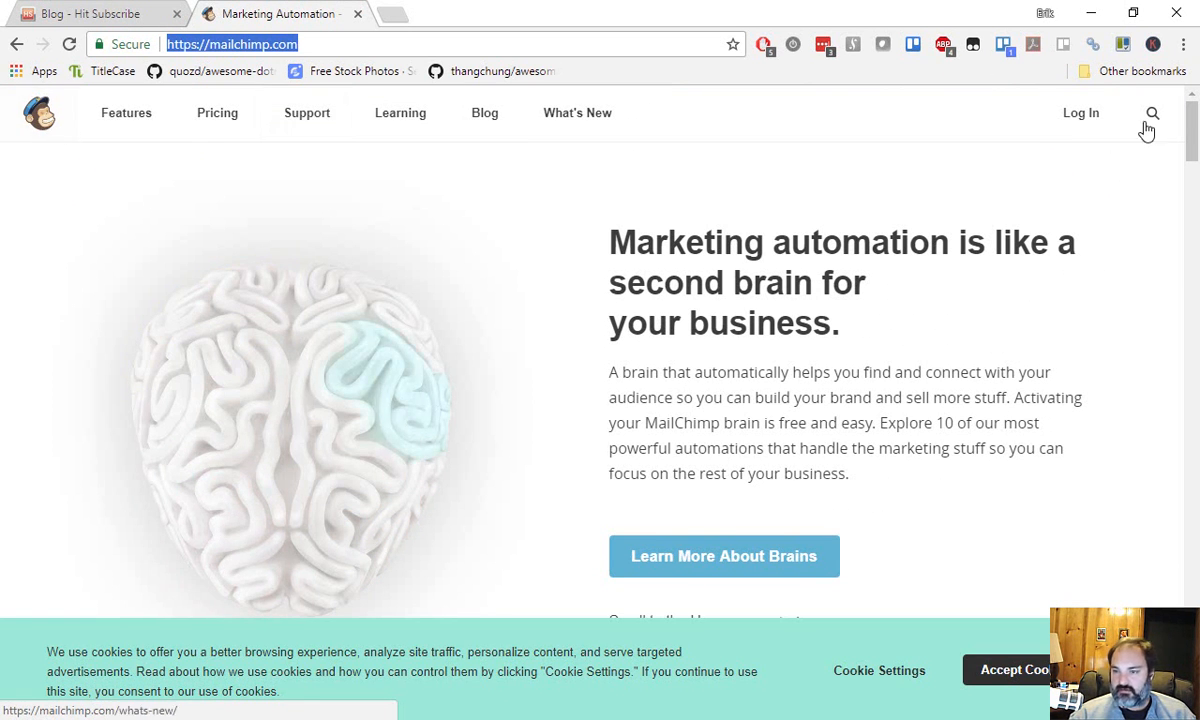
left_click(37, 117)
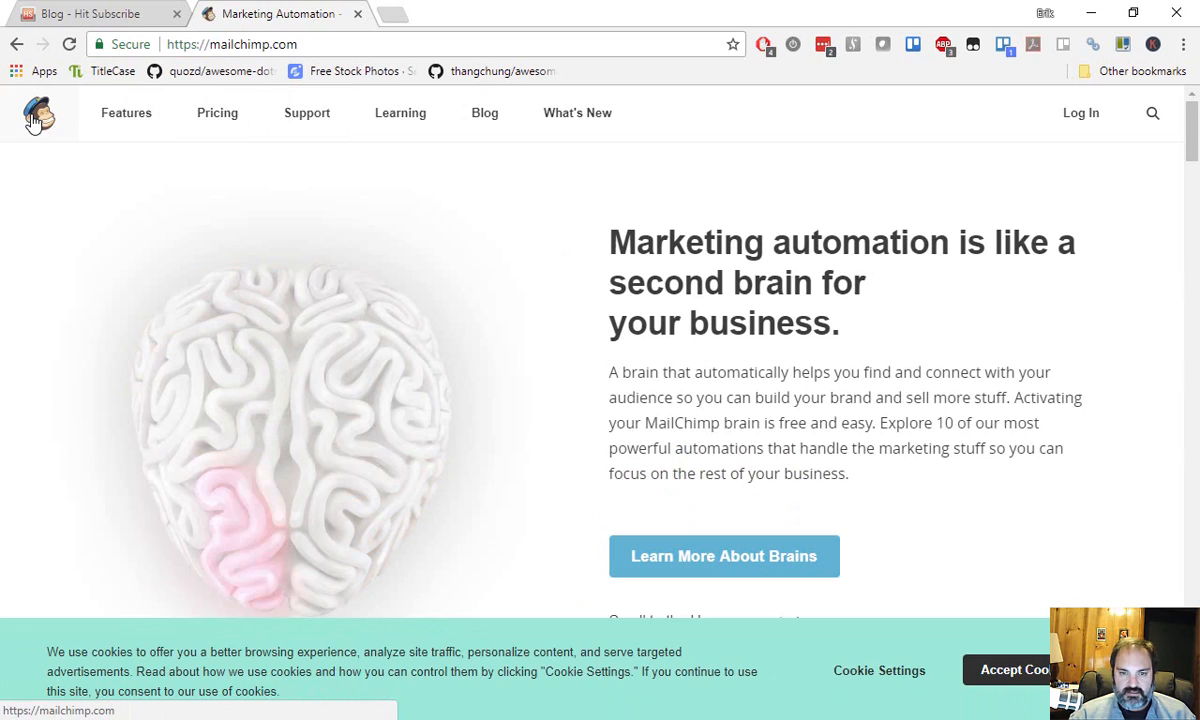
left_click(1086, 114)
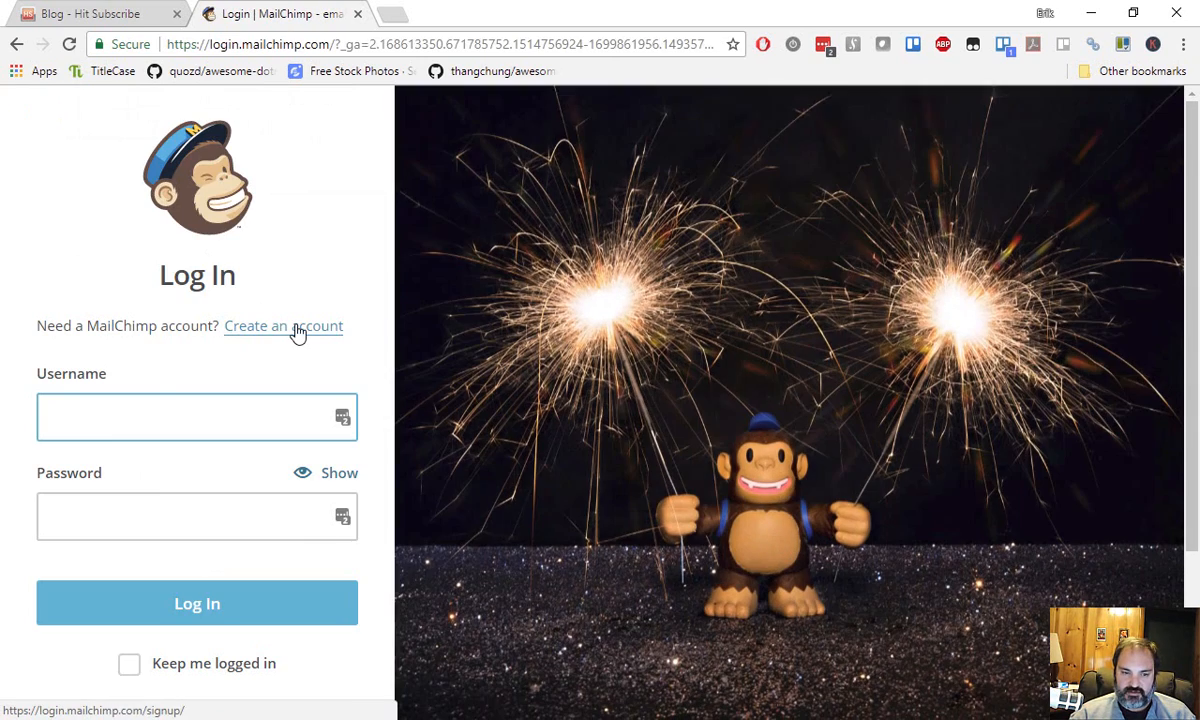
Start a new MailChimp account, autofilling the email address and entering a username.
left_click(300, 330)
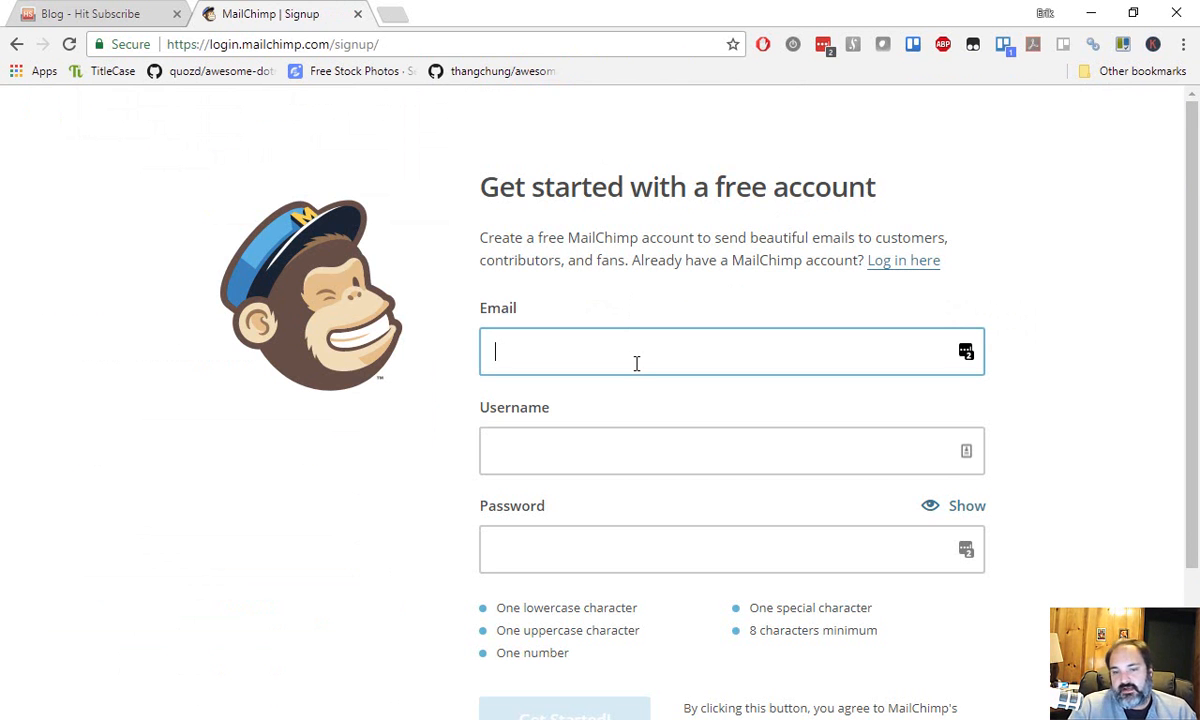
type("eri")
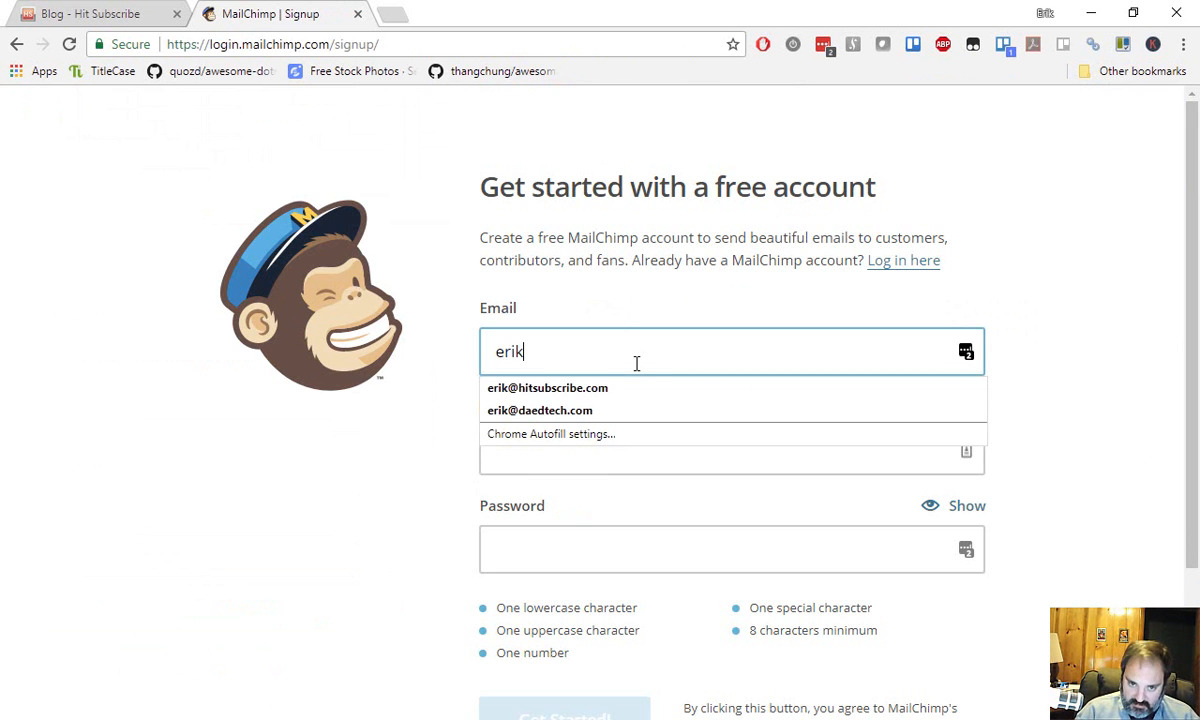
type("k")
key("Down")
key("Return")
key("Tab")
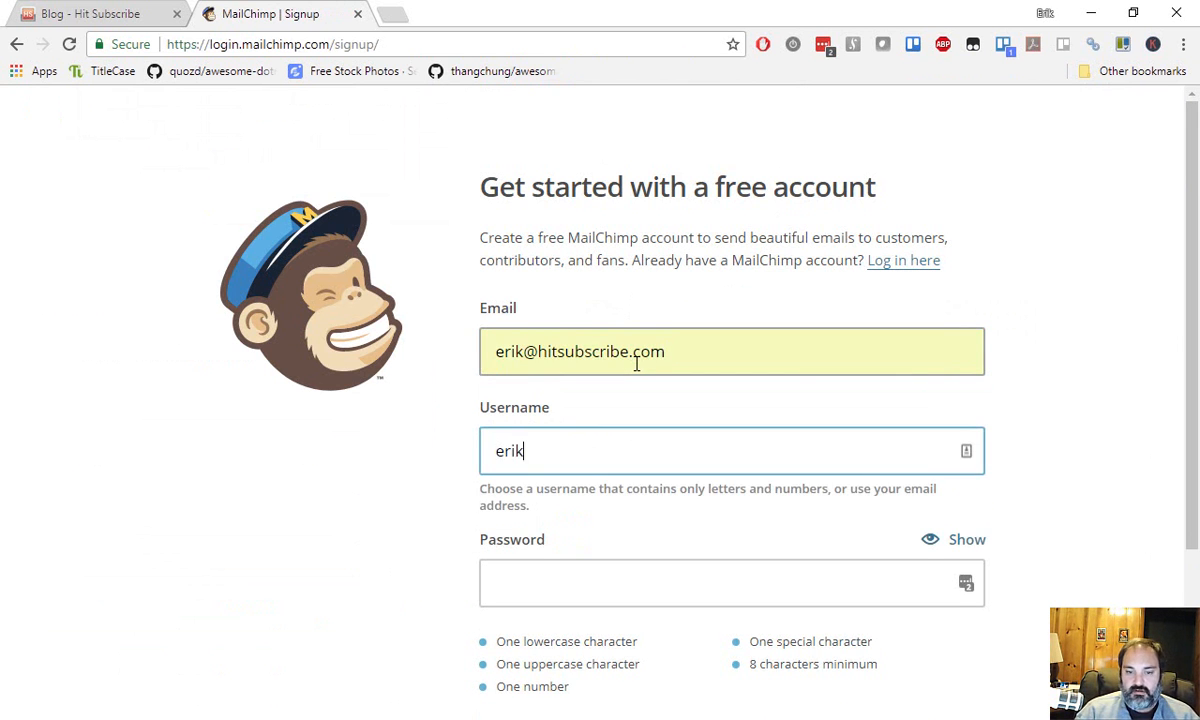
Fill the password field with a LastPass-generated secure password.
left_click(706, 582)
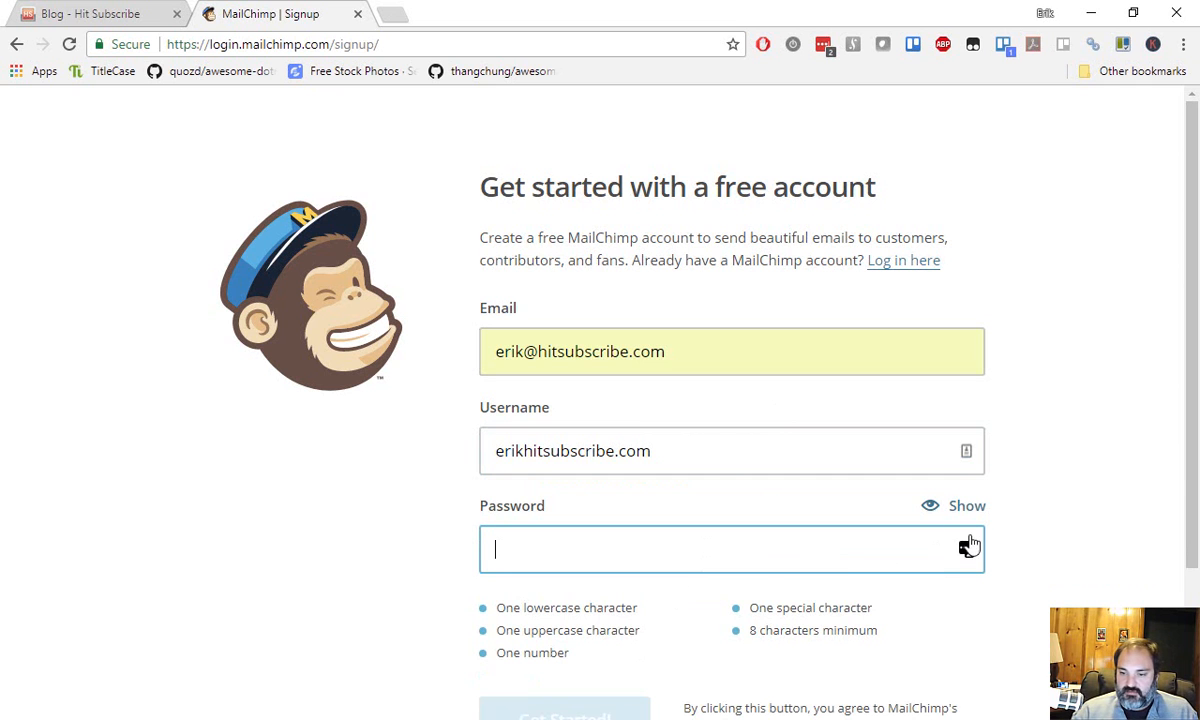
left_click(968, 550)
scroll(916, 536, "down", 2)
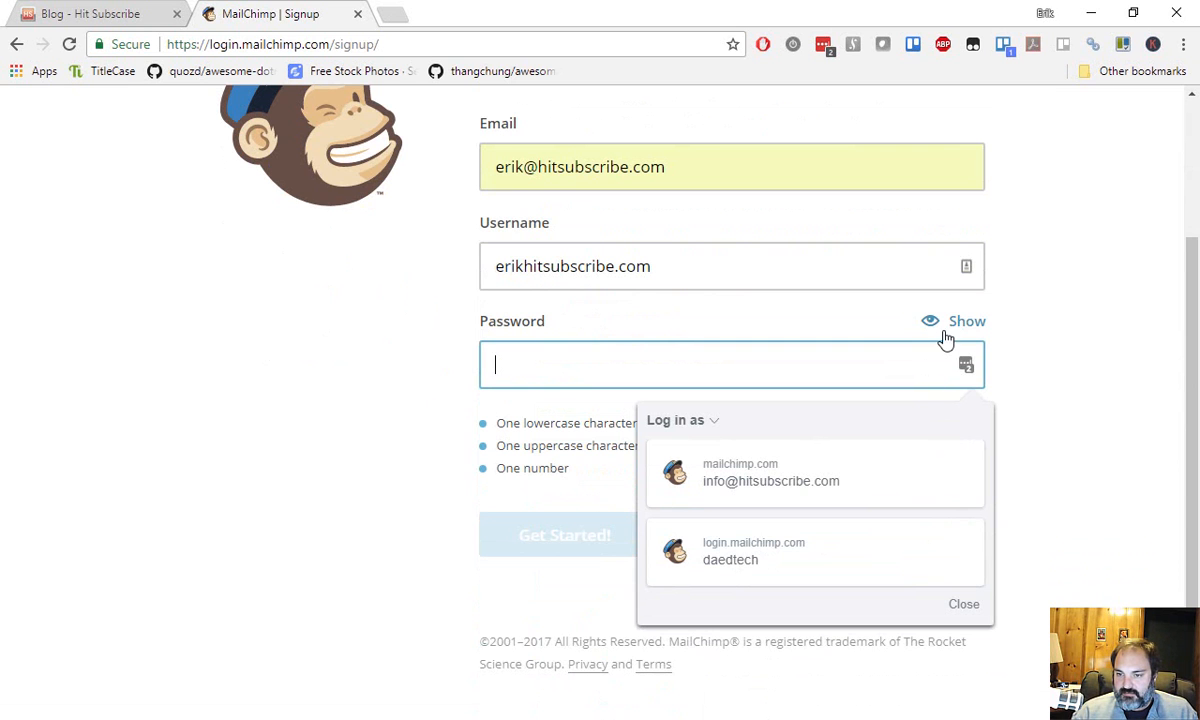
right_click(968, 373)
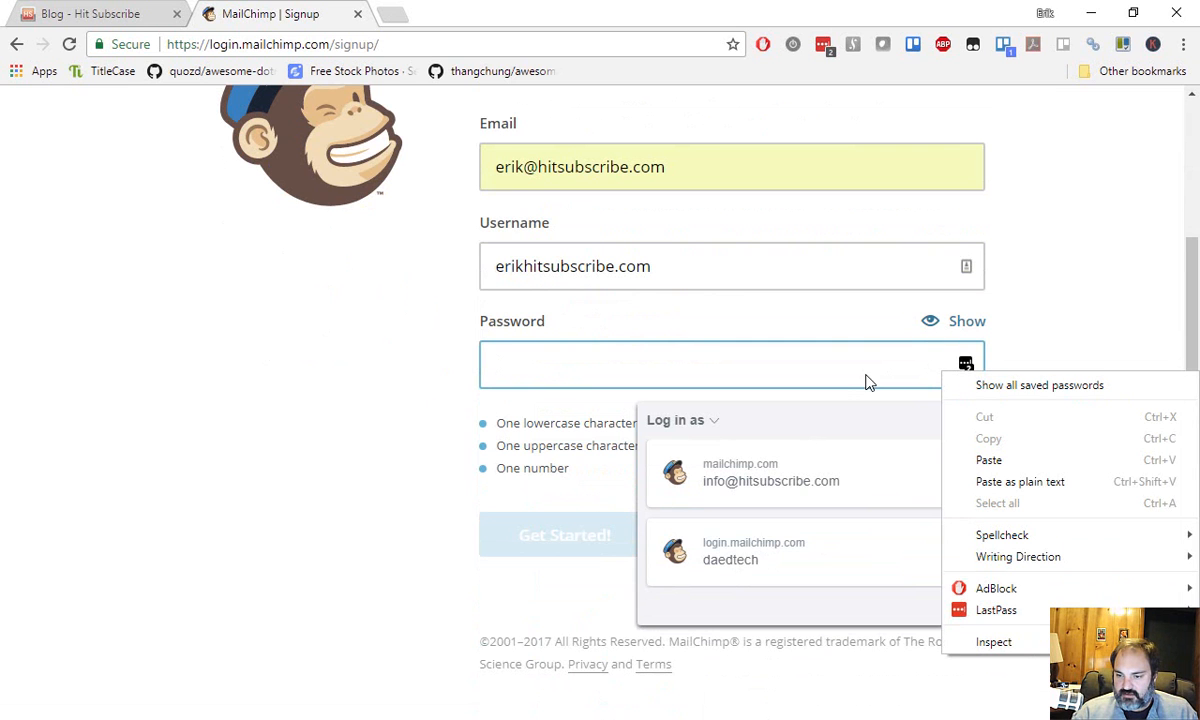
mouse_move(1025, 612)
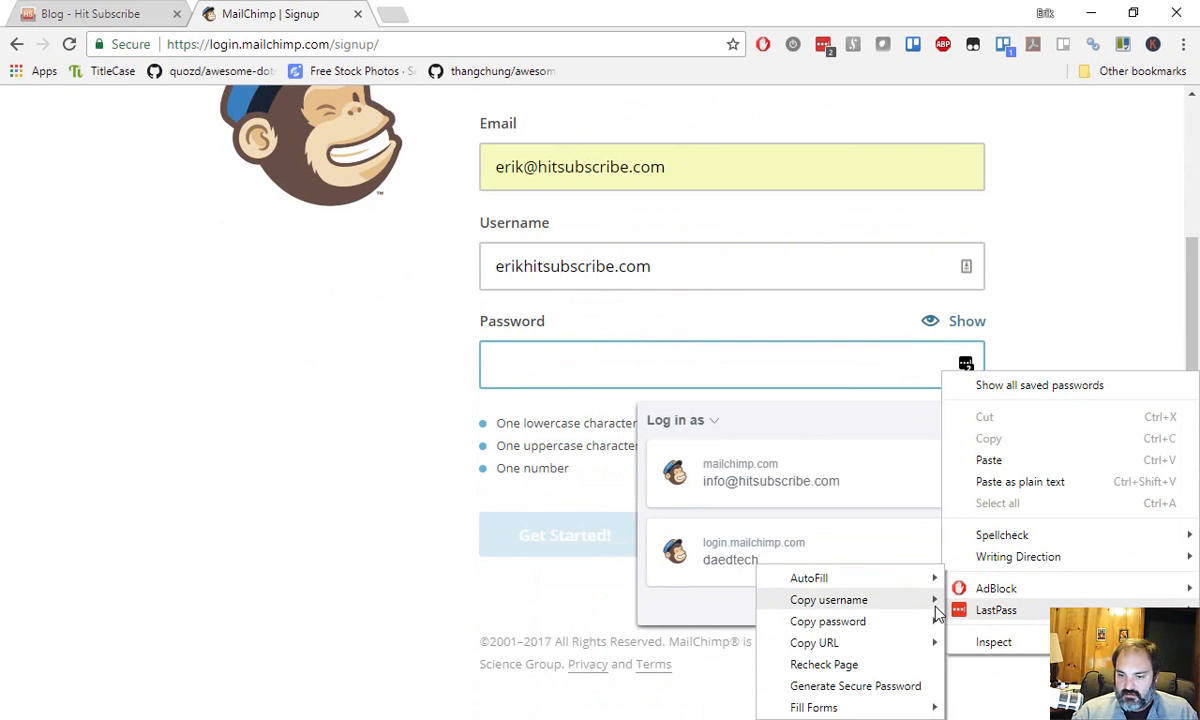
left_click(870, 686)
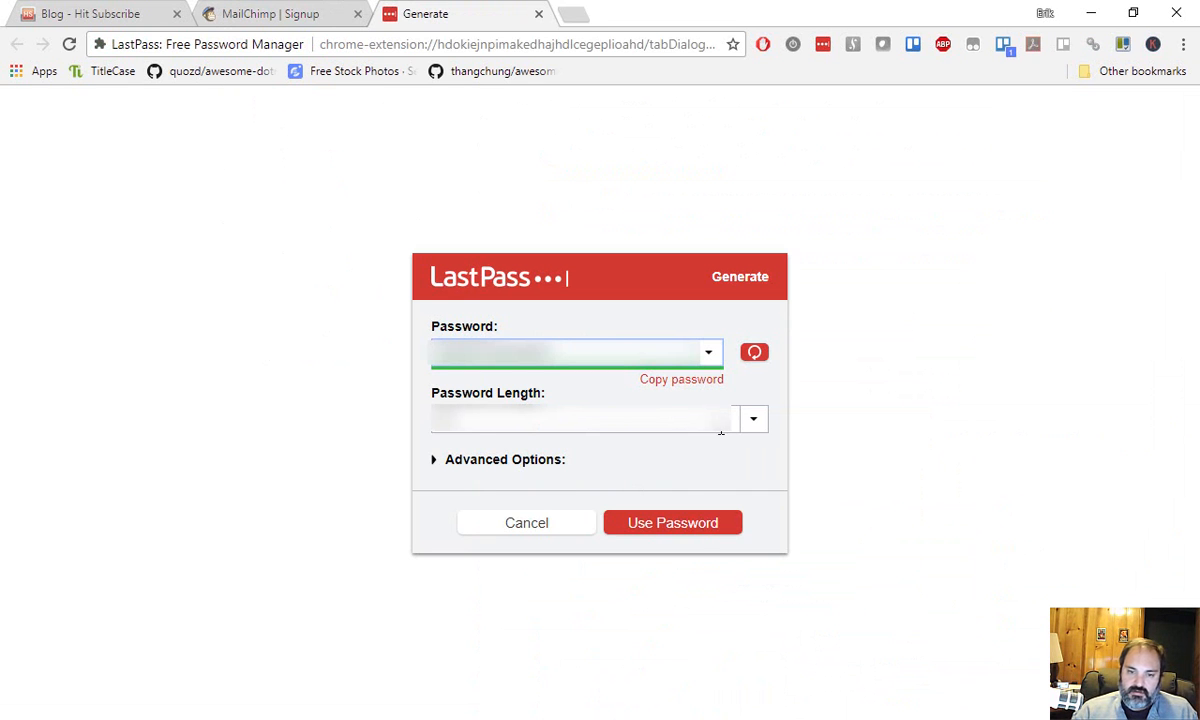
left_click(700, 532)
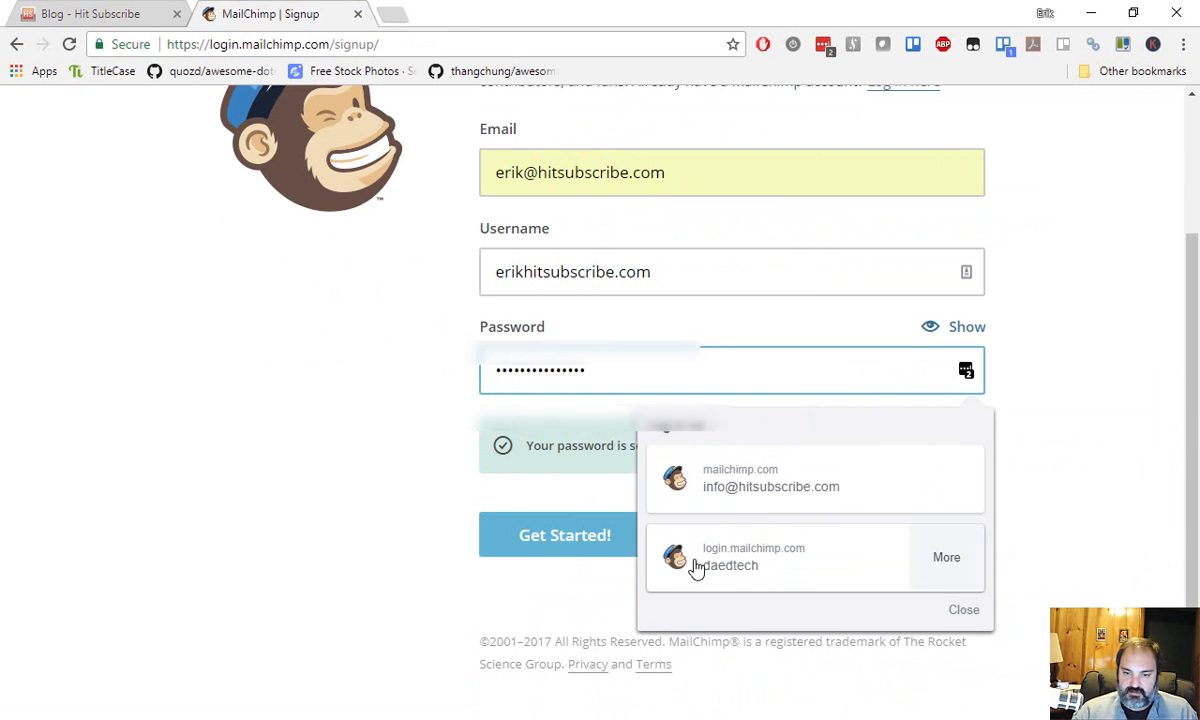
left_click(1040, 432)
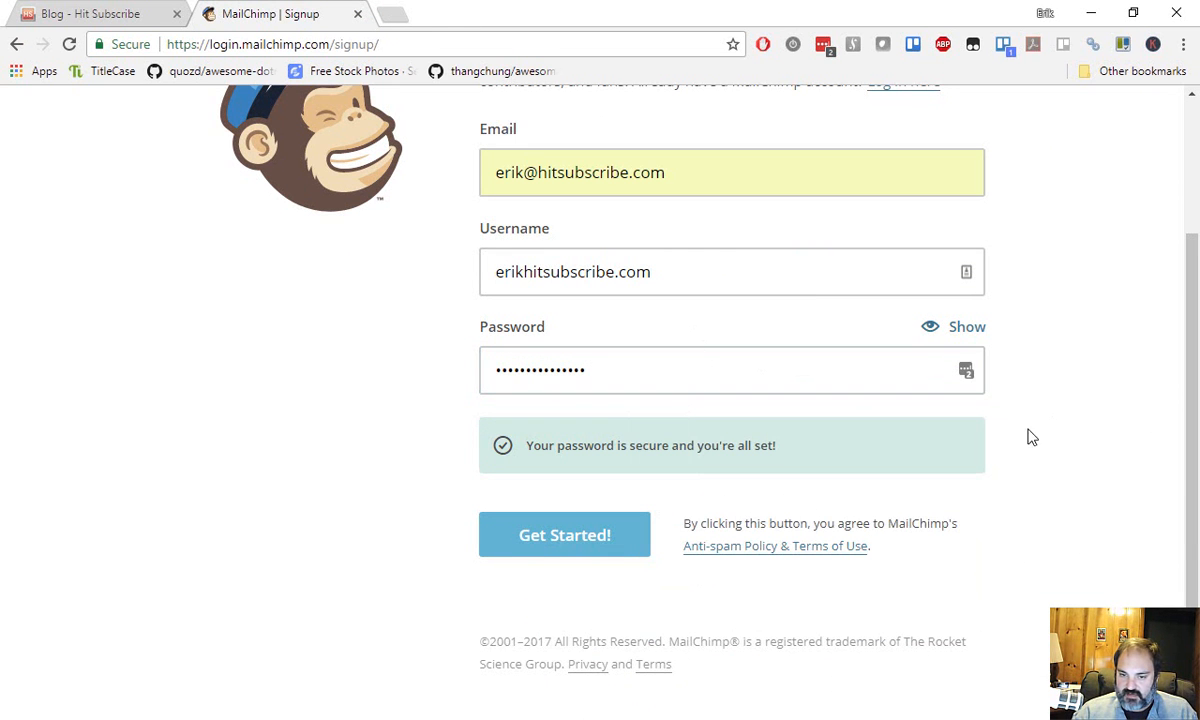
Submit the signup, replace the rejected username with the email address, and resubmit.
left_click(541, 546)
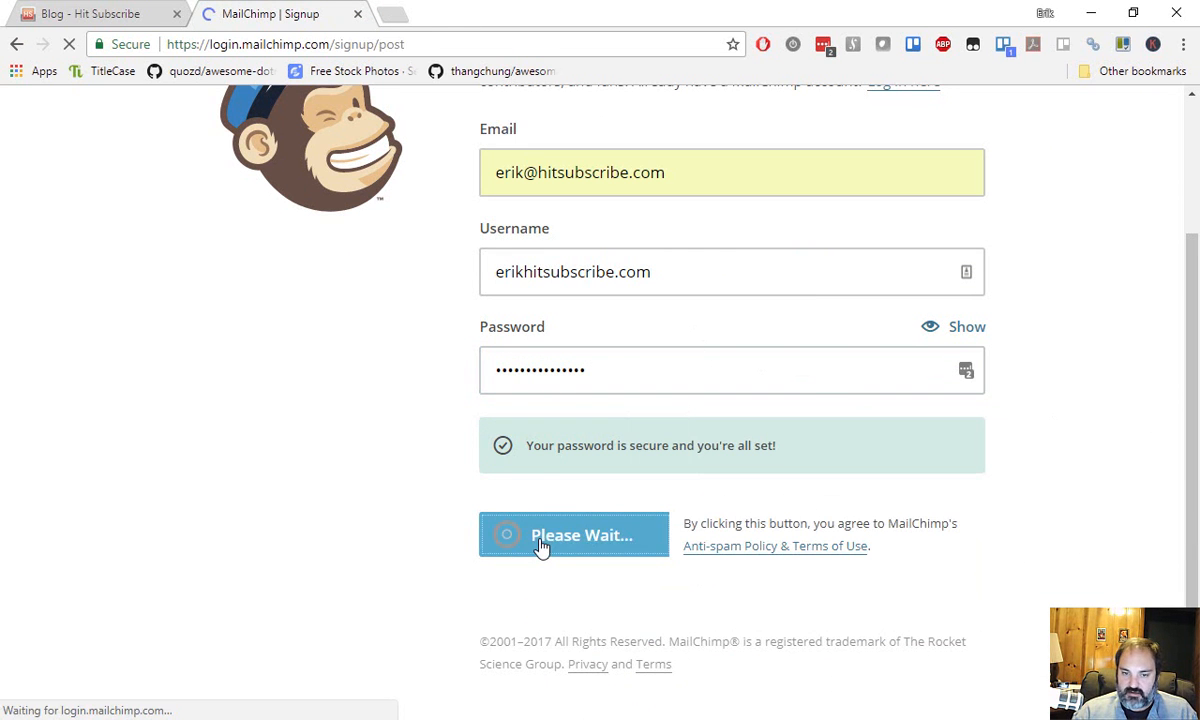
scroll(422, 187, "down", 3)
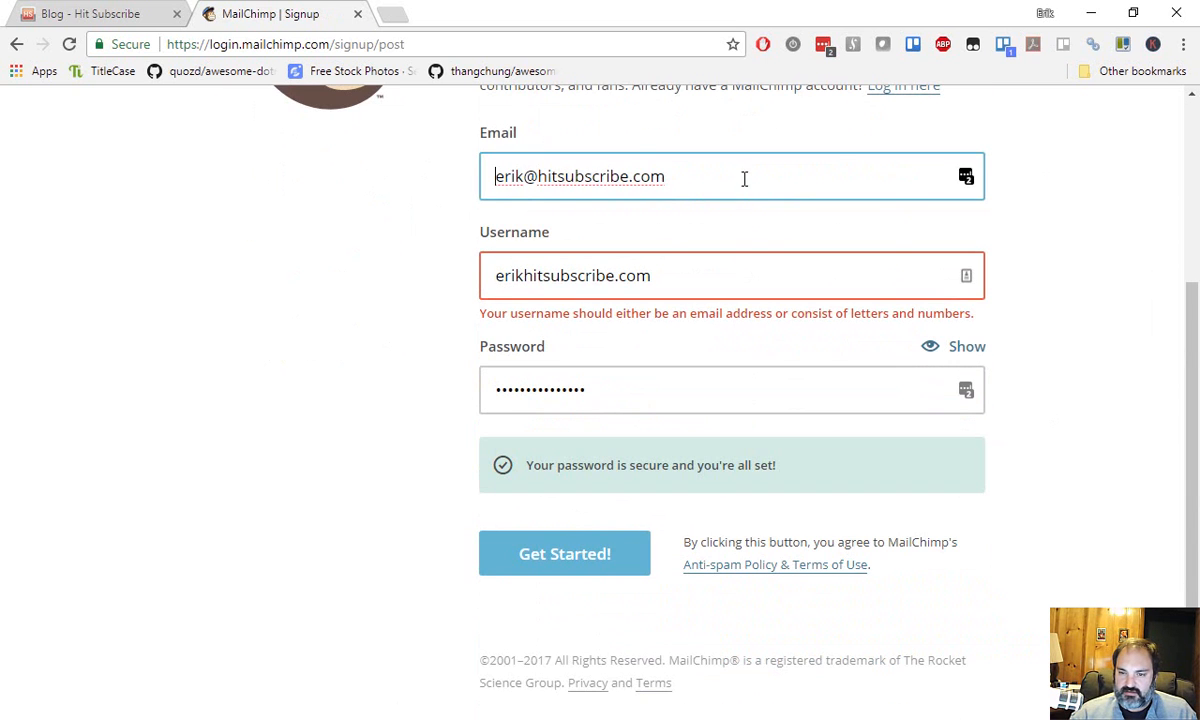
key("ctrl+a")
key("ctrl+c")
key("Tab")
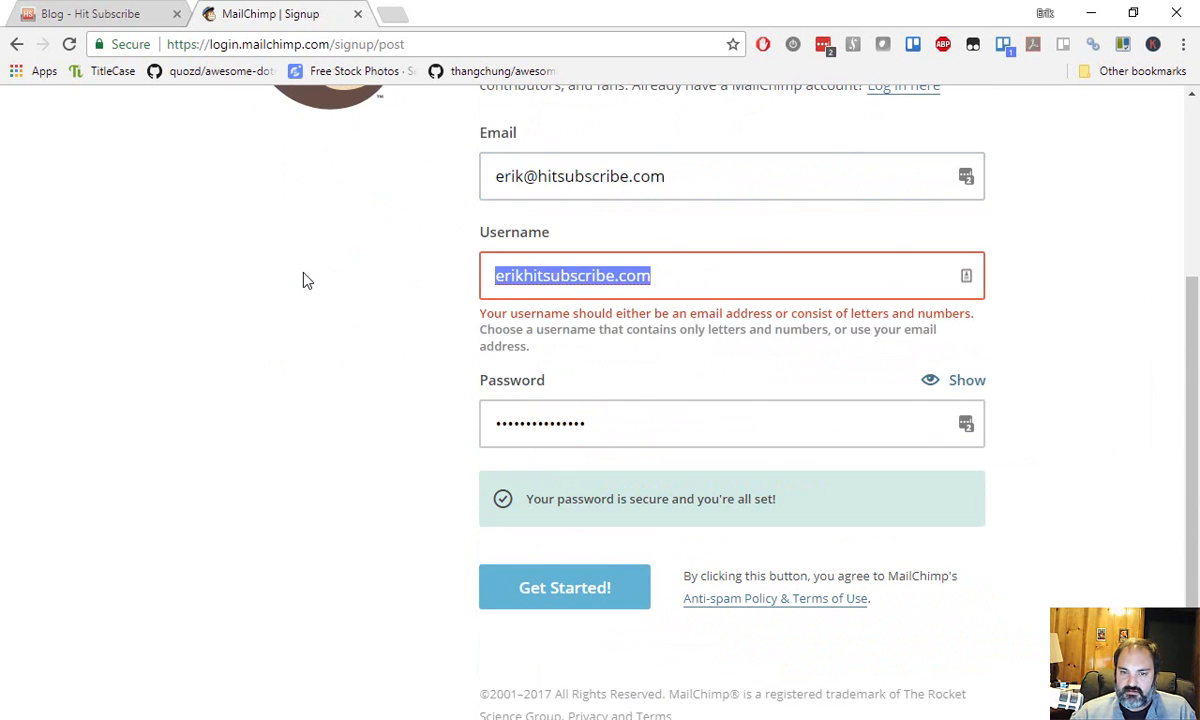
left_click(774, 268)
key("ctrl+a")
key("ctrl+v")
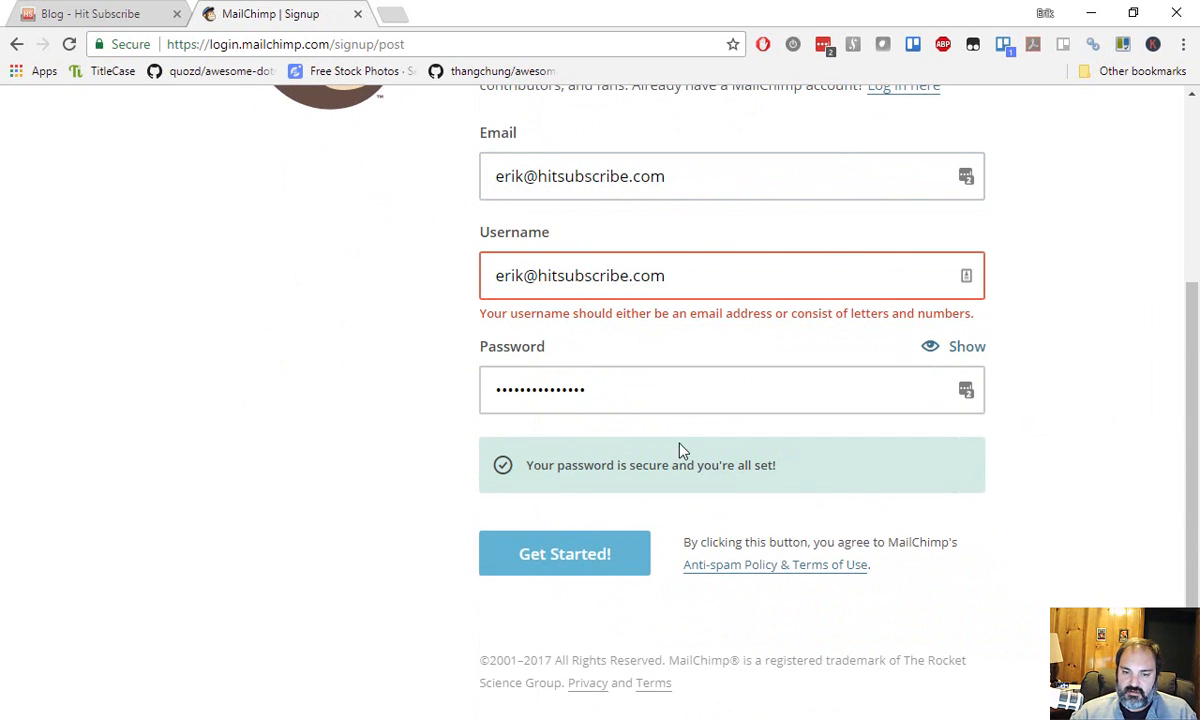
left_click(627, 571)
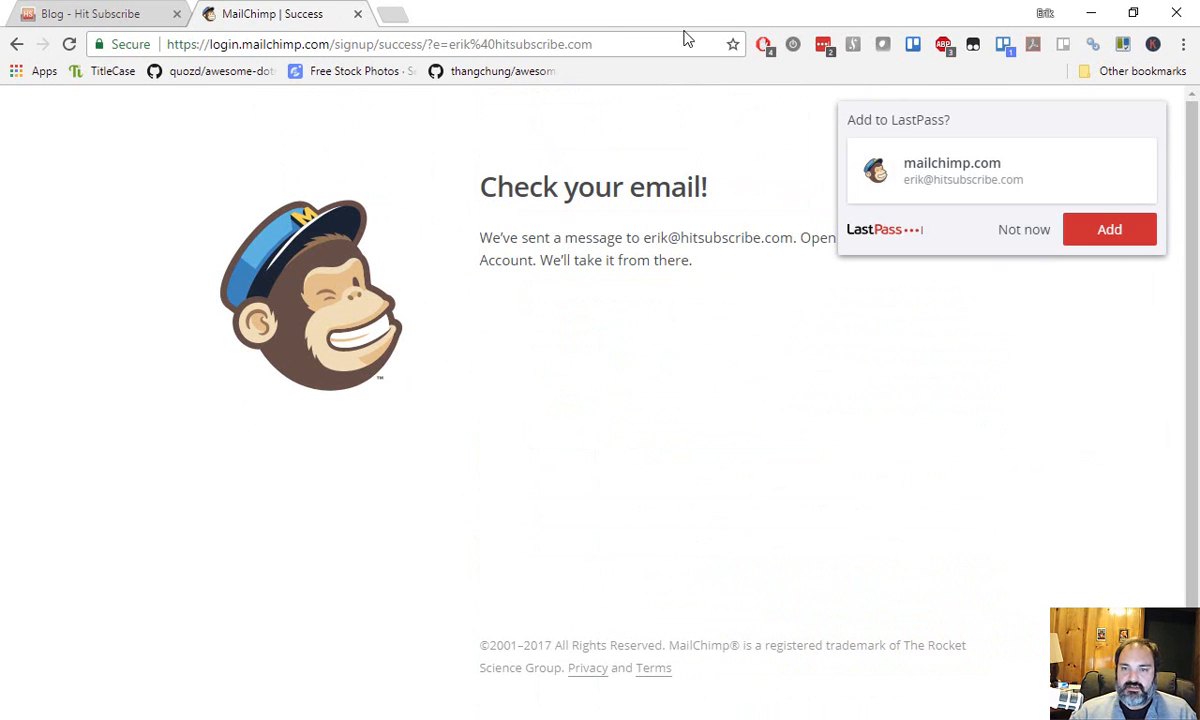
Save the new MailChimp login in LastPass.
left_click(642, 42)
left_click(1112, 235)
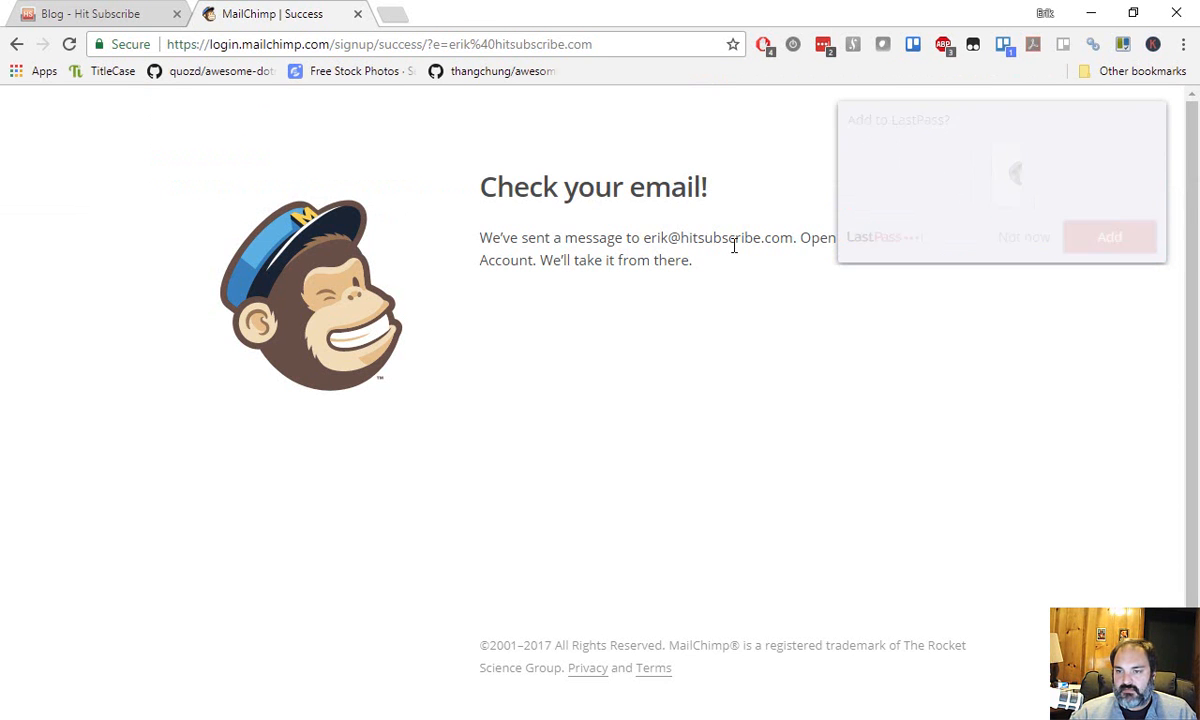
left_click(679, 43)
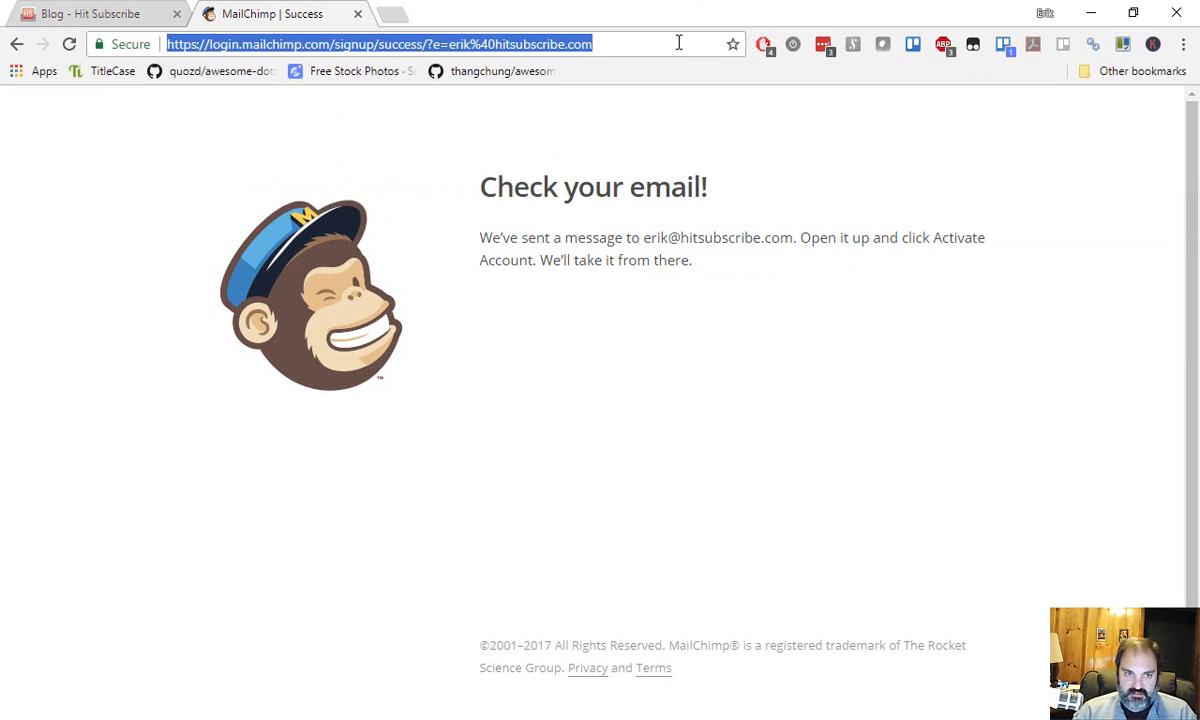
Open Gmail in a new browser tab.
key("ctrl+t")
type("gma")
key("Return")
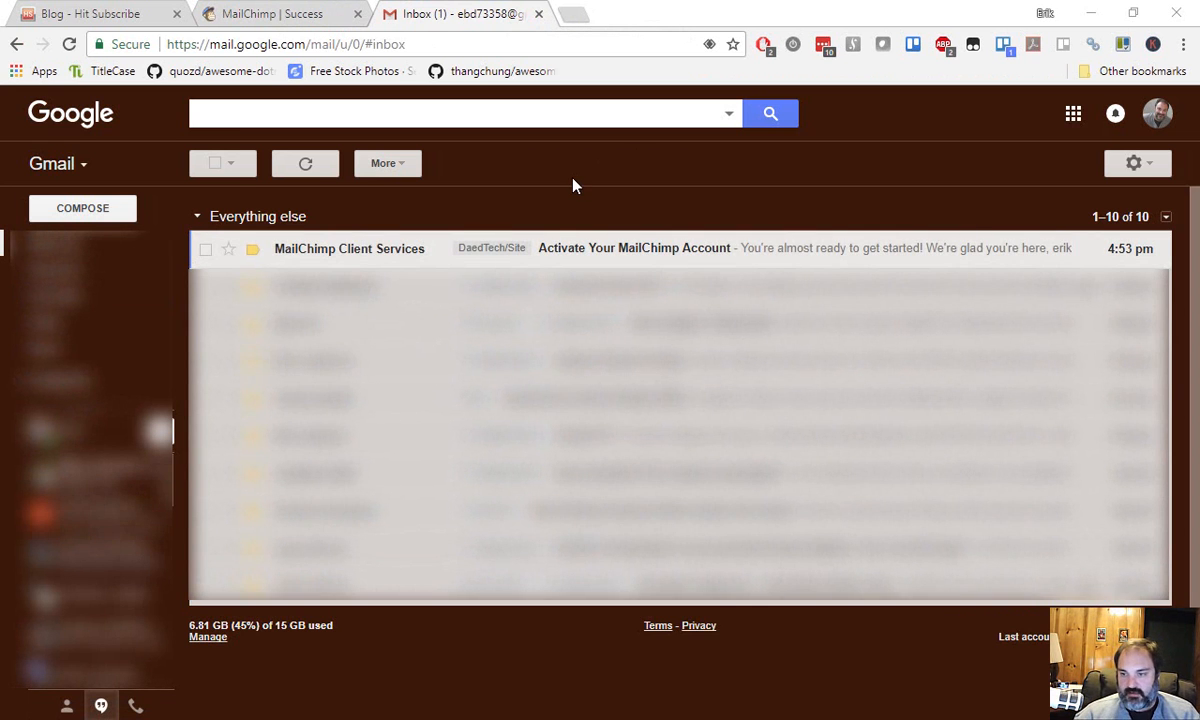
Open the 'Activate Your MailChimp Account' email and use its Activate Account button.
left_click(549, 248)
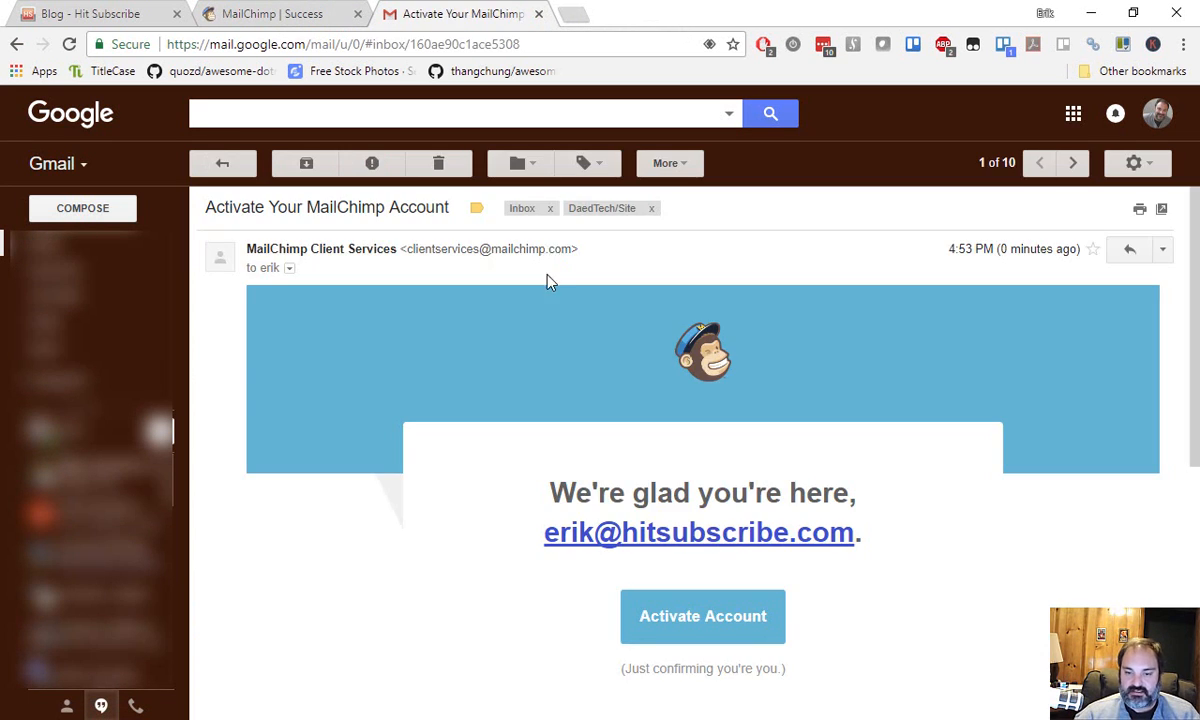
scroll(549, 270, "down", 2)
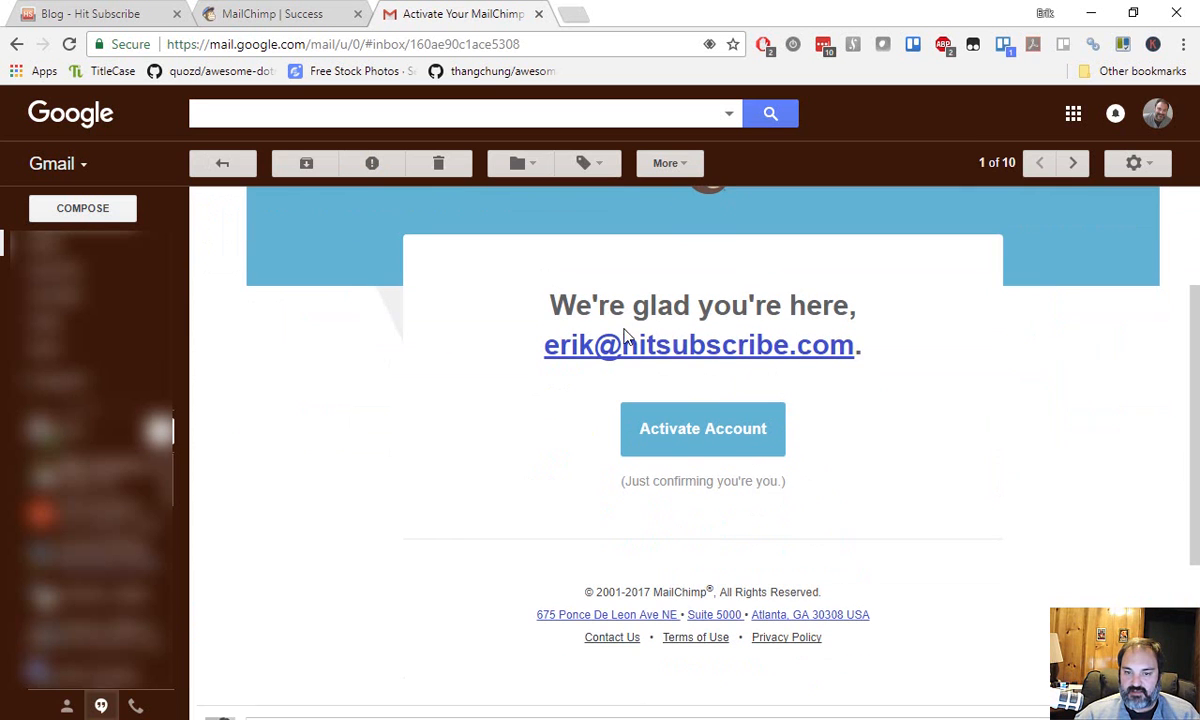
left_click(722, 441)
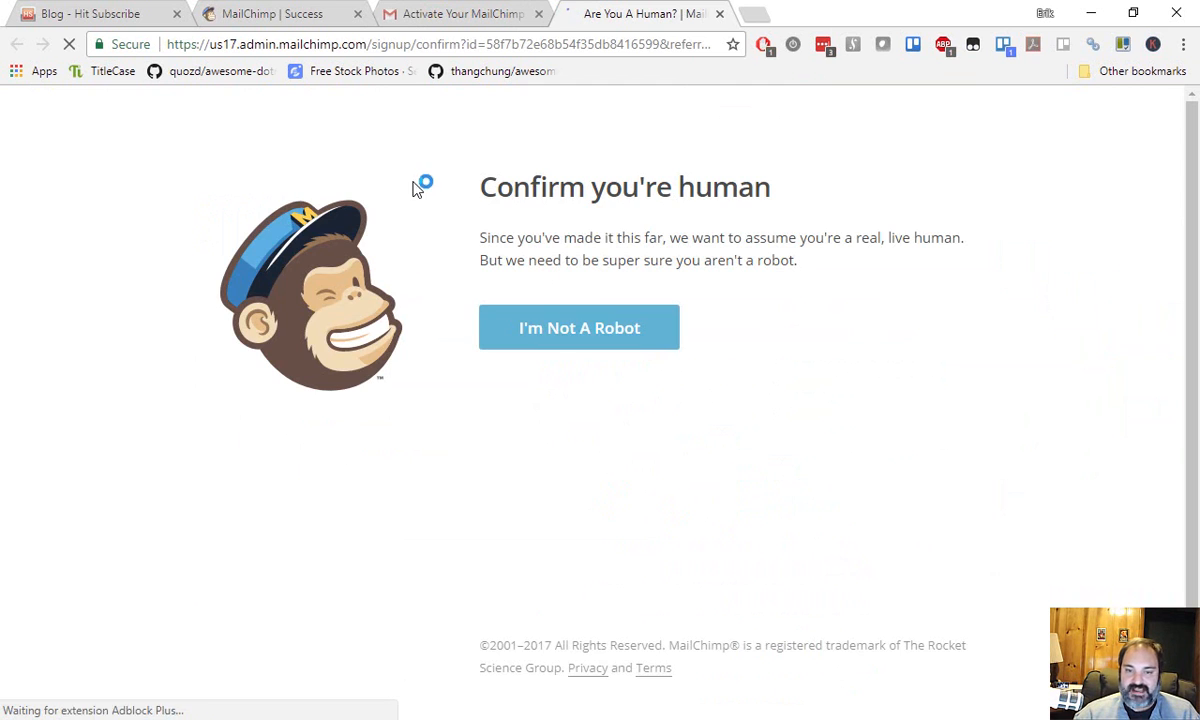
Confirm you're human, then enter the account holder's first and last name.
left_click(620, 336)
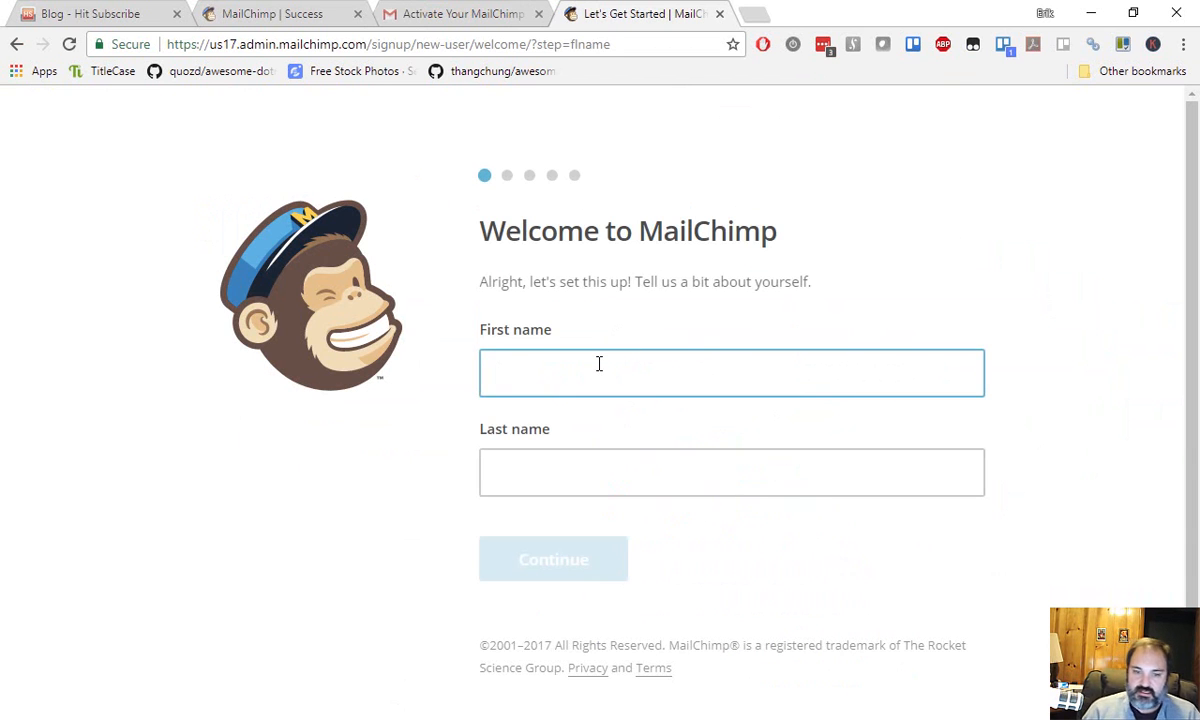
key("Tab")
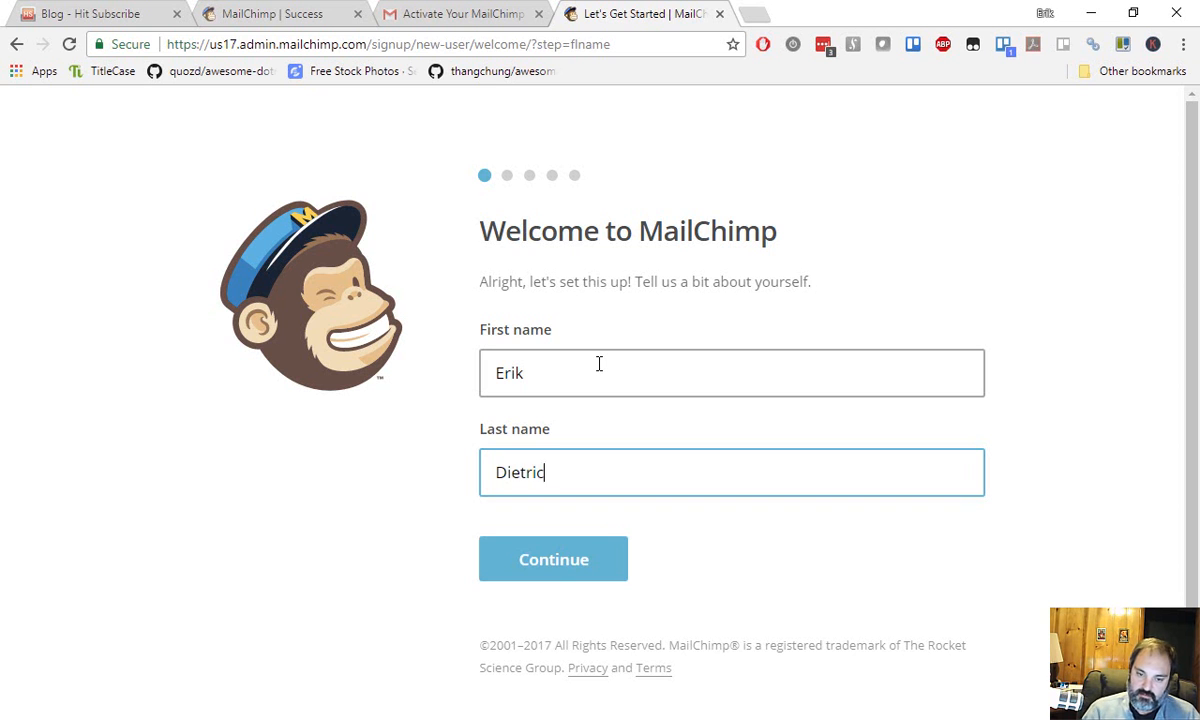
left_click(541, 561)
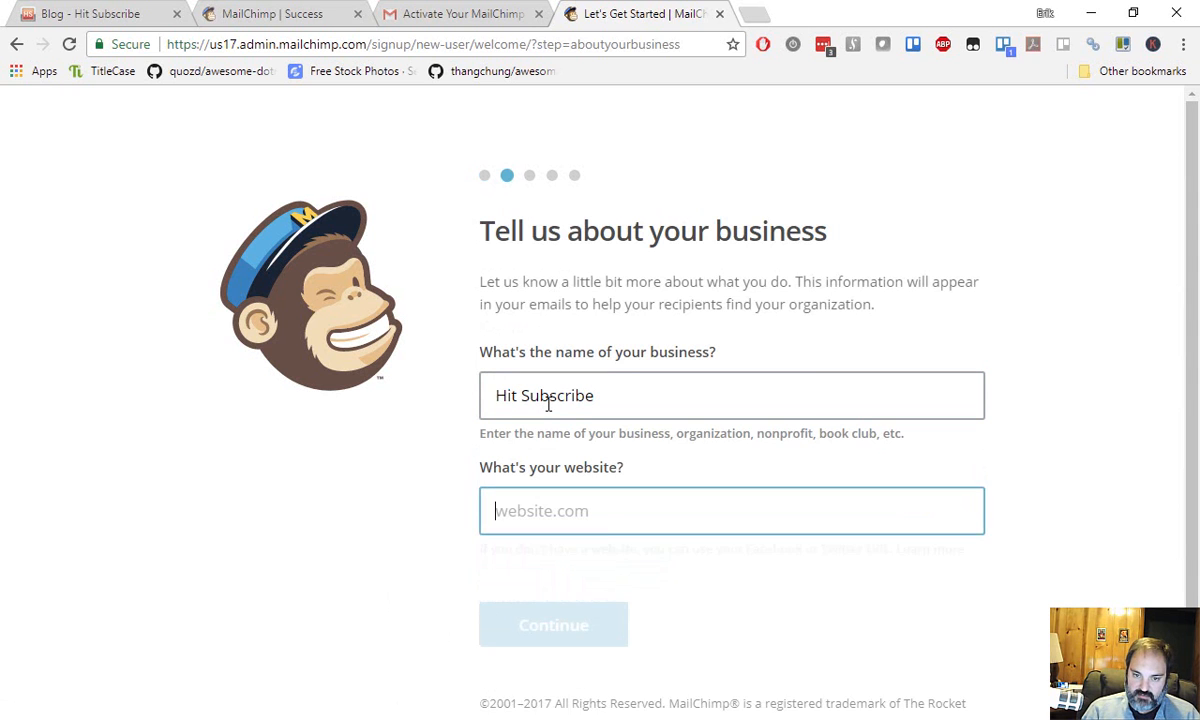
key("Tab")
type("https://hit")
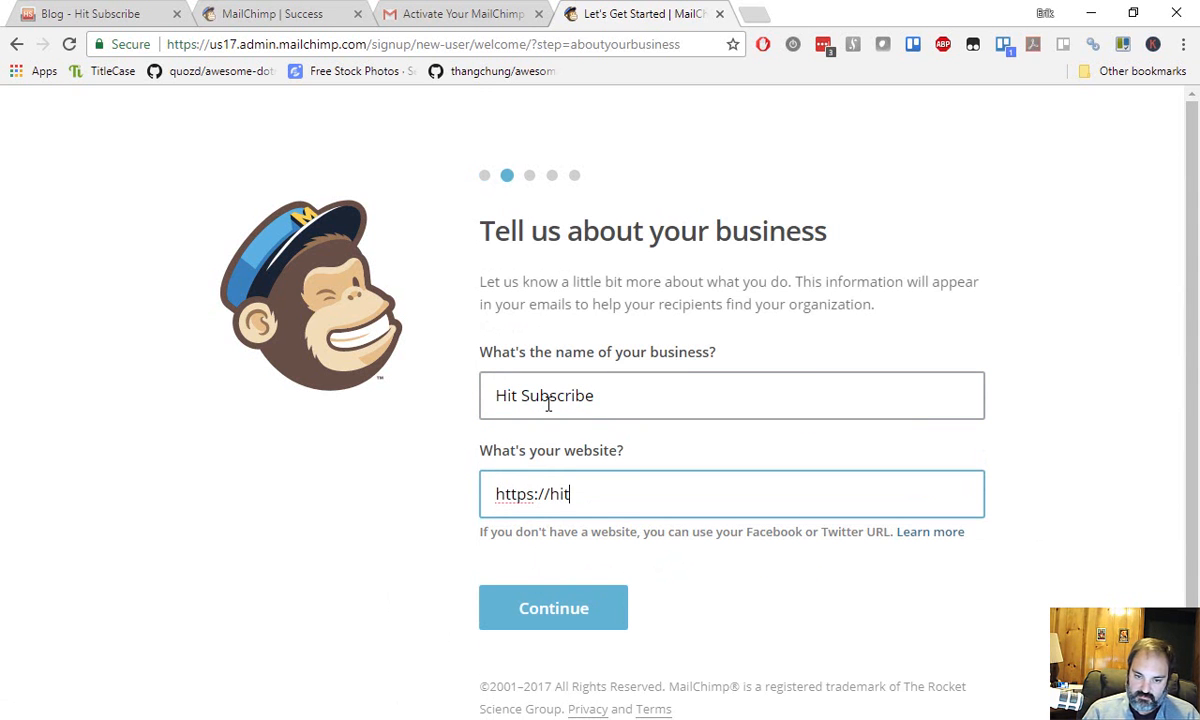
type("subscribe.com")
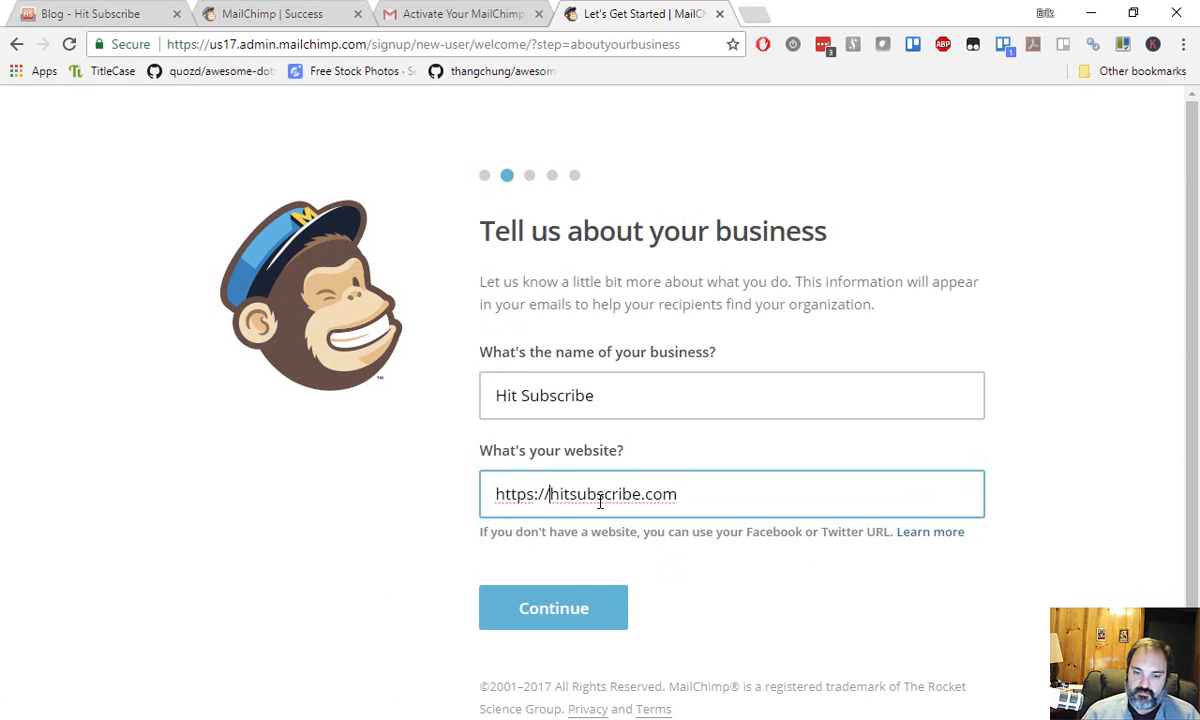
type("www.")
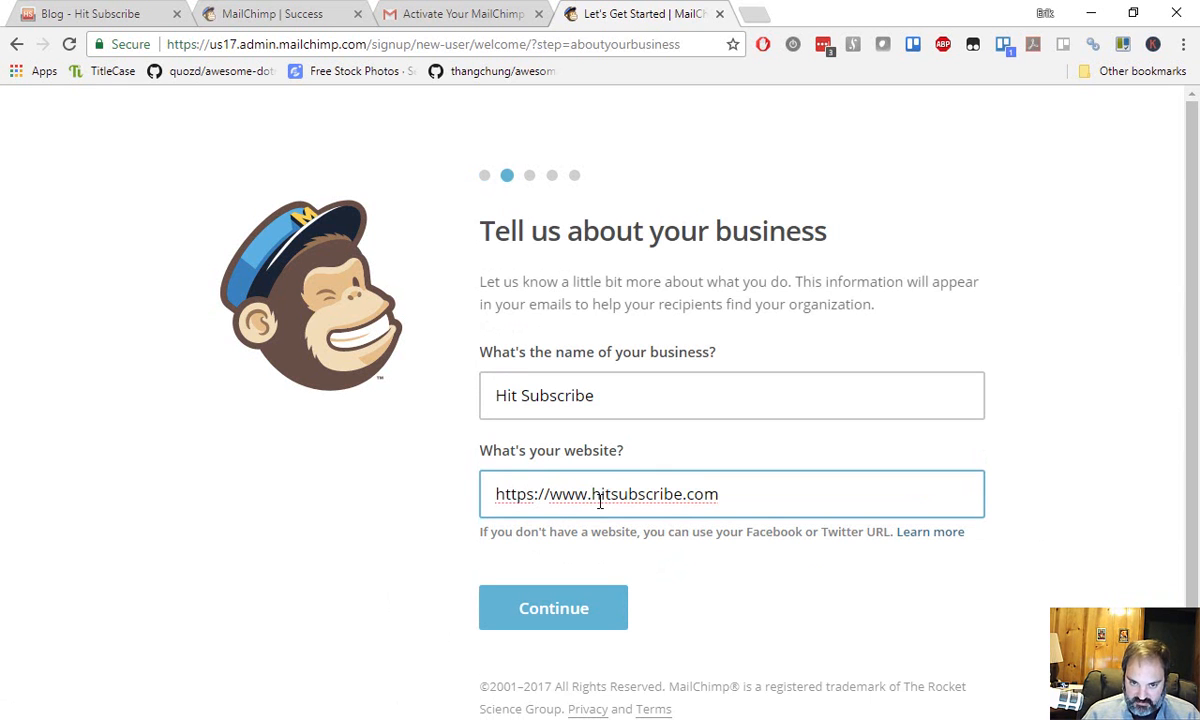
key("BackSpace")
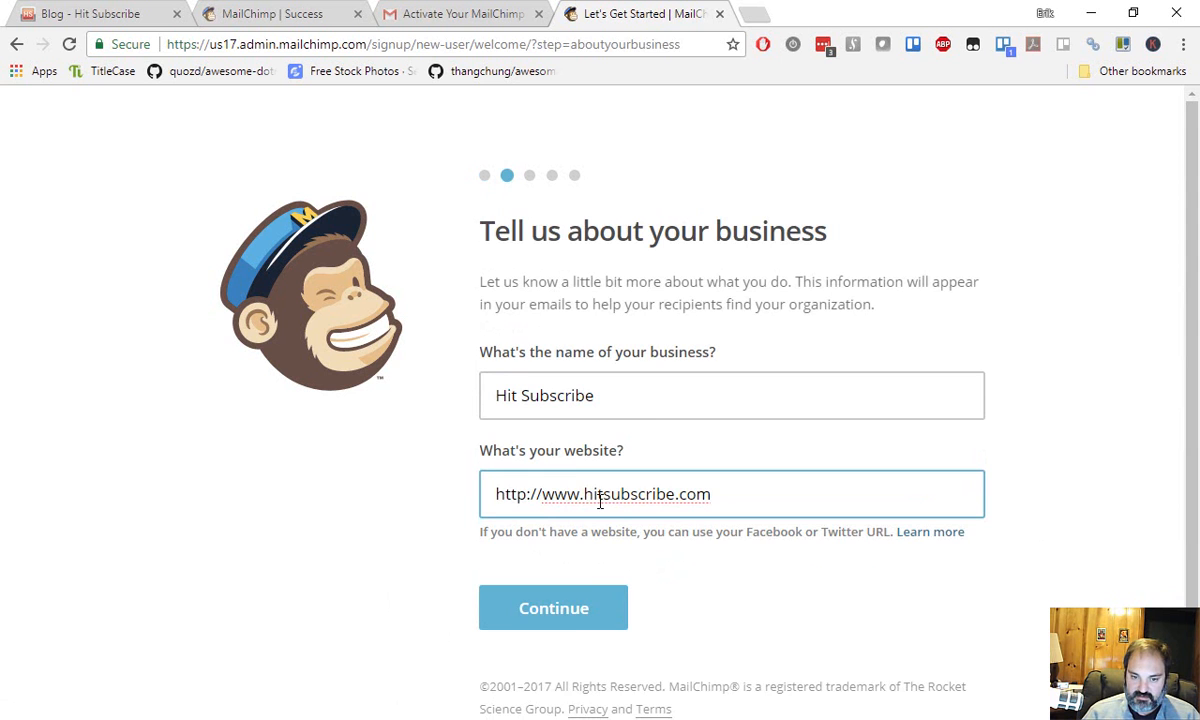
left_click(566, 622)
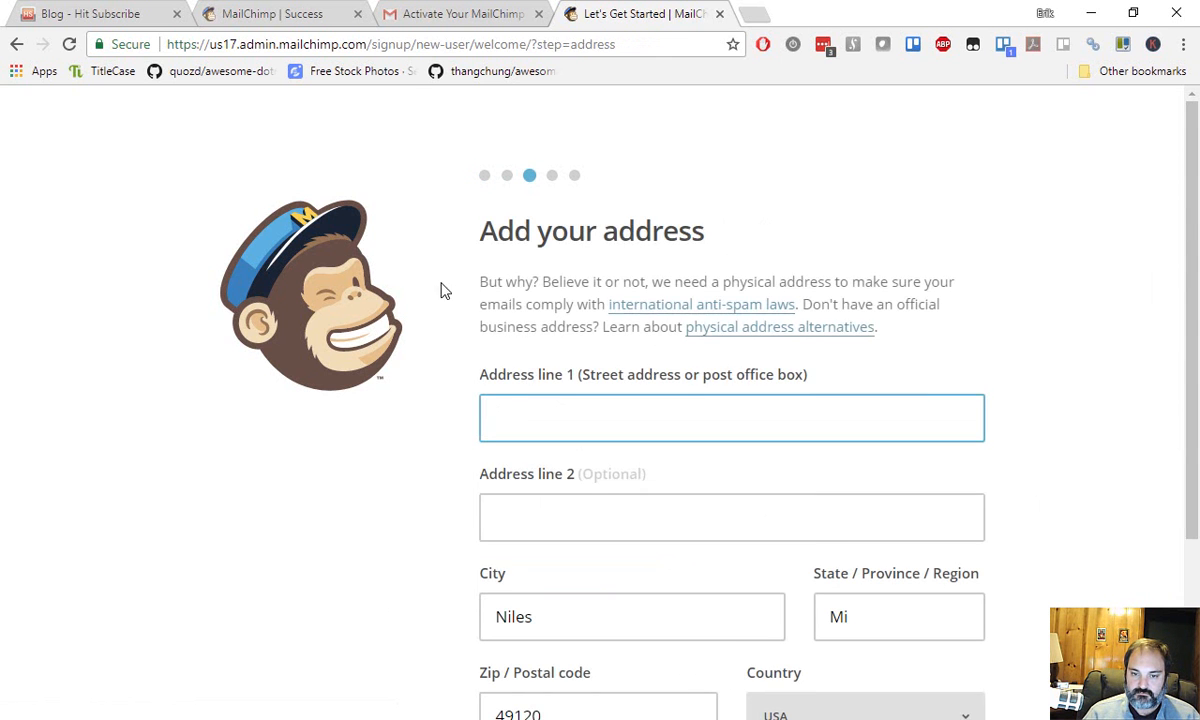
Enter the business's street address in Address line 1.
scroll(450, 309, "up", 1)
left_click(622, 316)
type("105")
key("BackSpace")
key("BackSpace")
key("BackSpace")
type("10500")
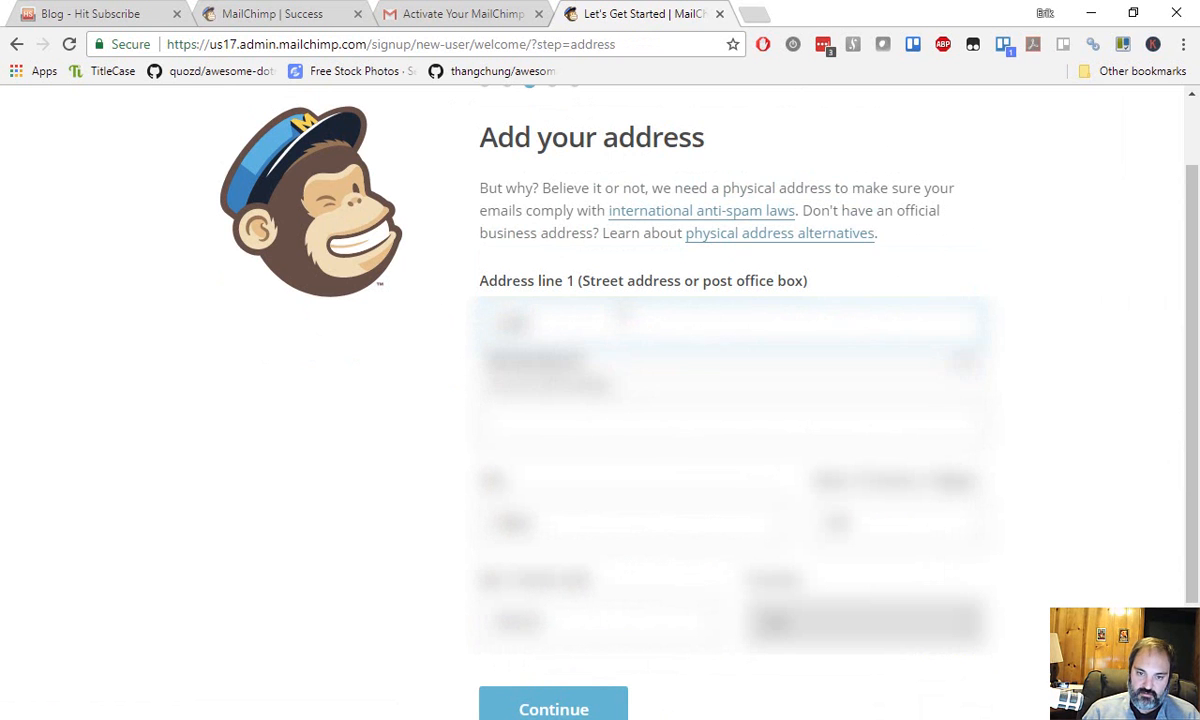
key("BackSpace")
type("...")
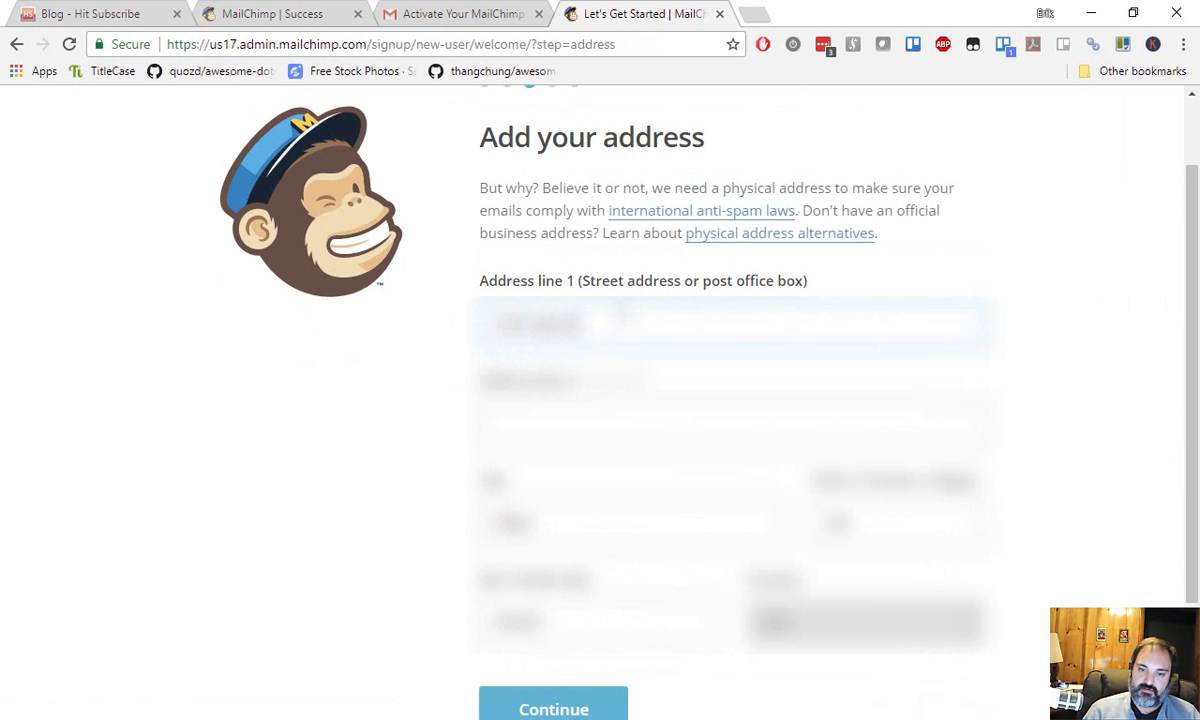
type("...")
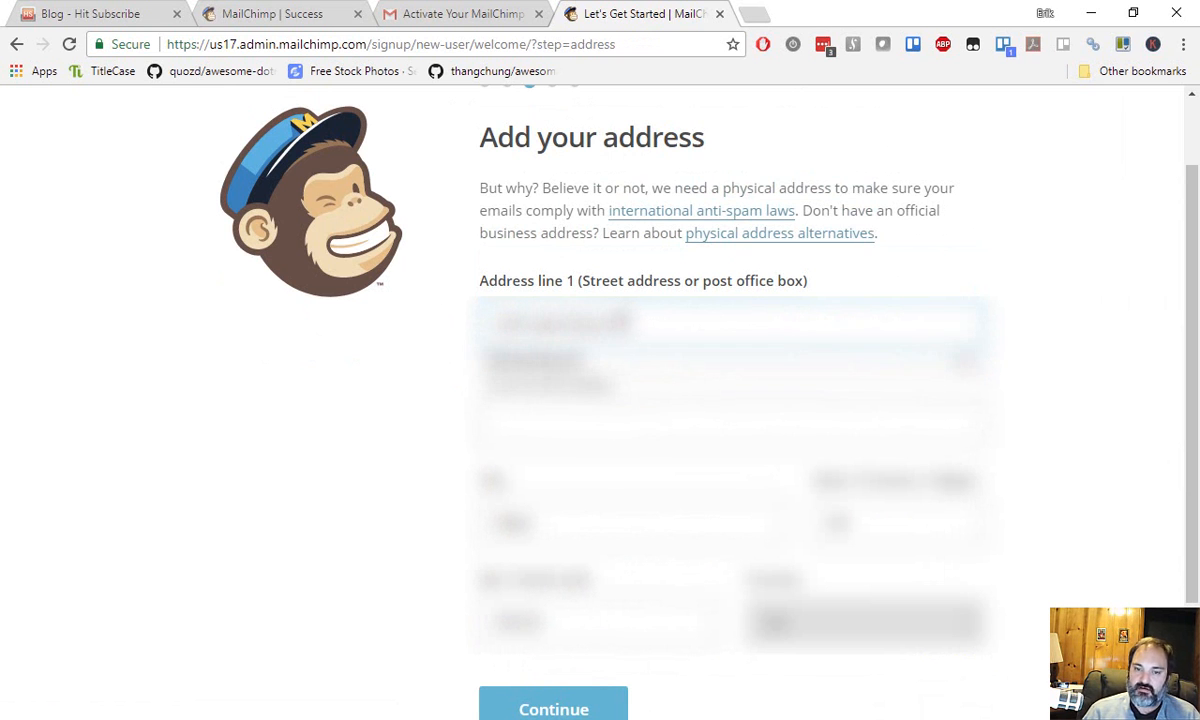
key("Tab")
key("Tab")
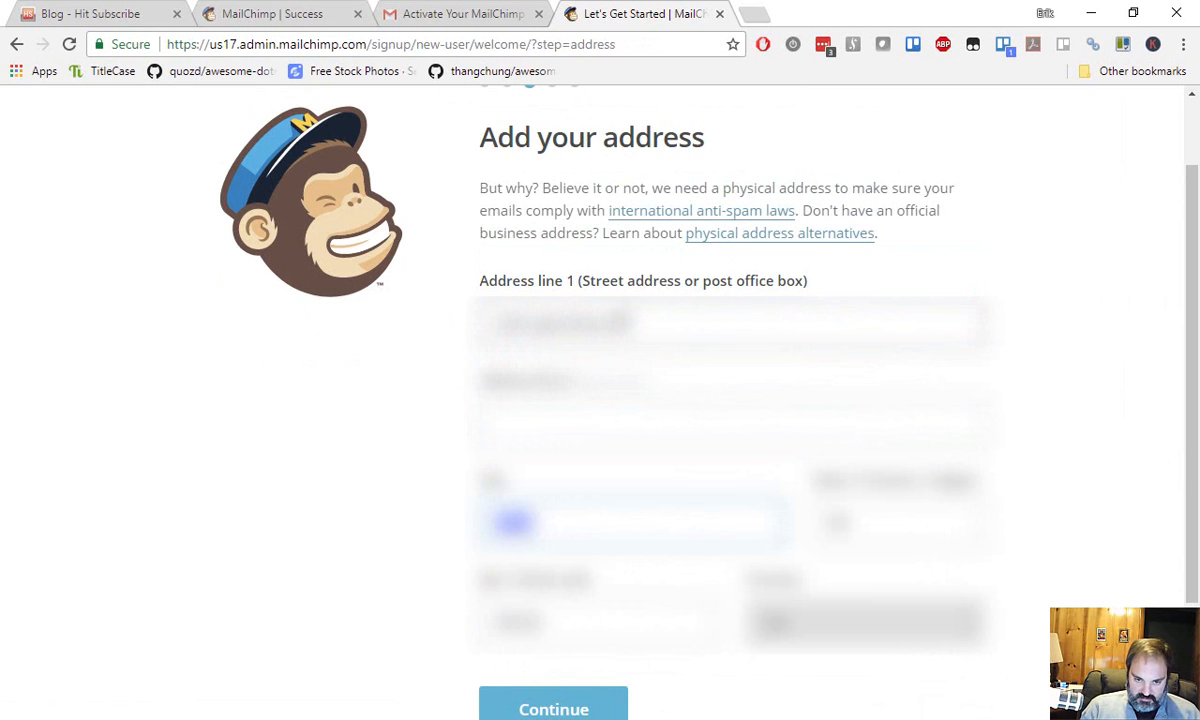
Fill in the city and postal code, keep the country, and submit the address.
type("...")
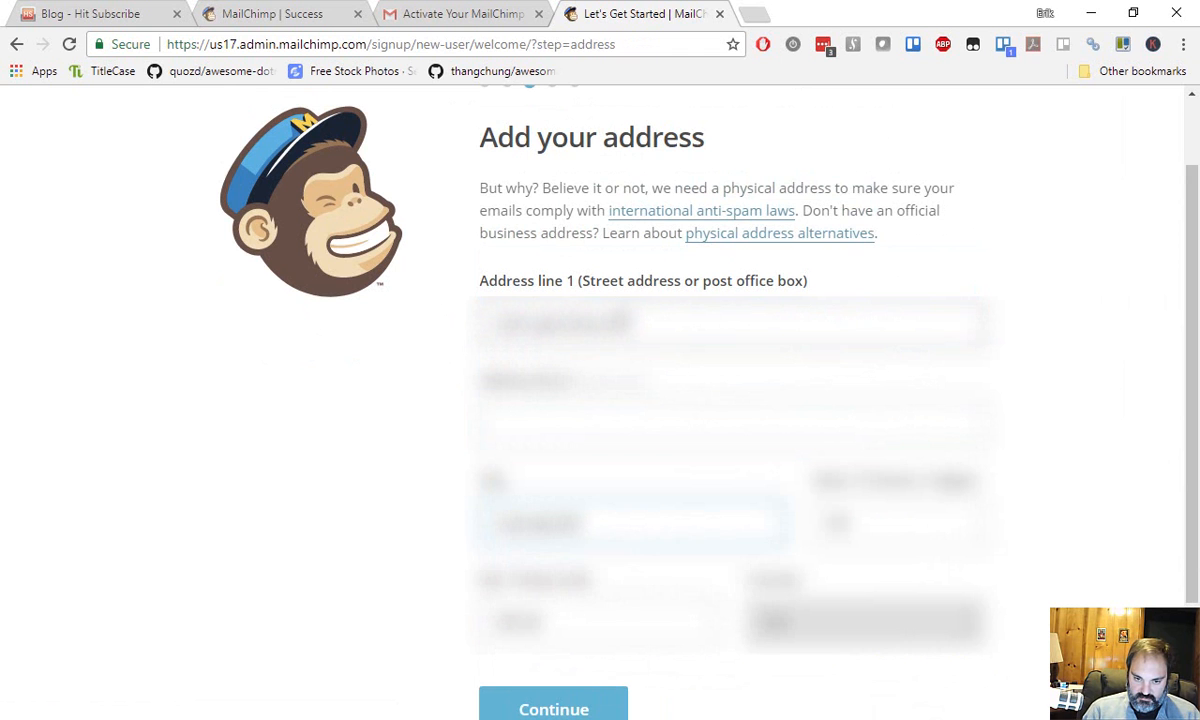
type("...")
key("Tab")
key("Tab")
scroll(562, 370, "down", 2)
type("...")
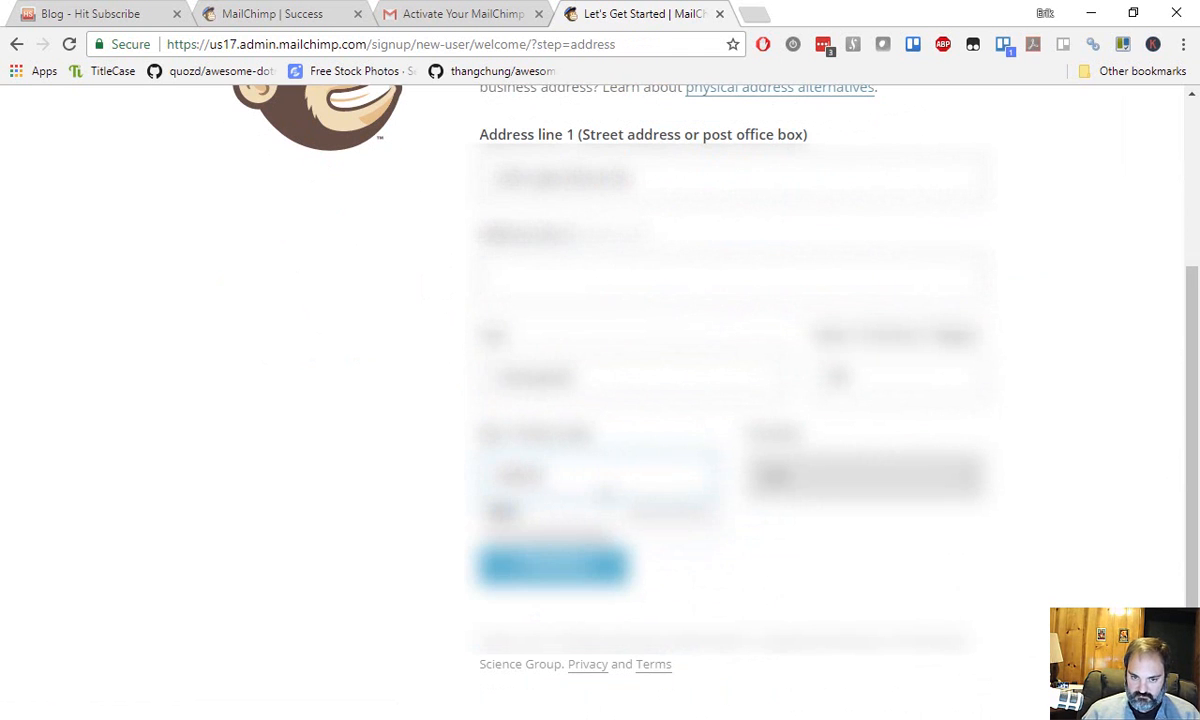
key("Tab")
key("Tab")
key("Return")
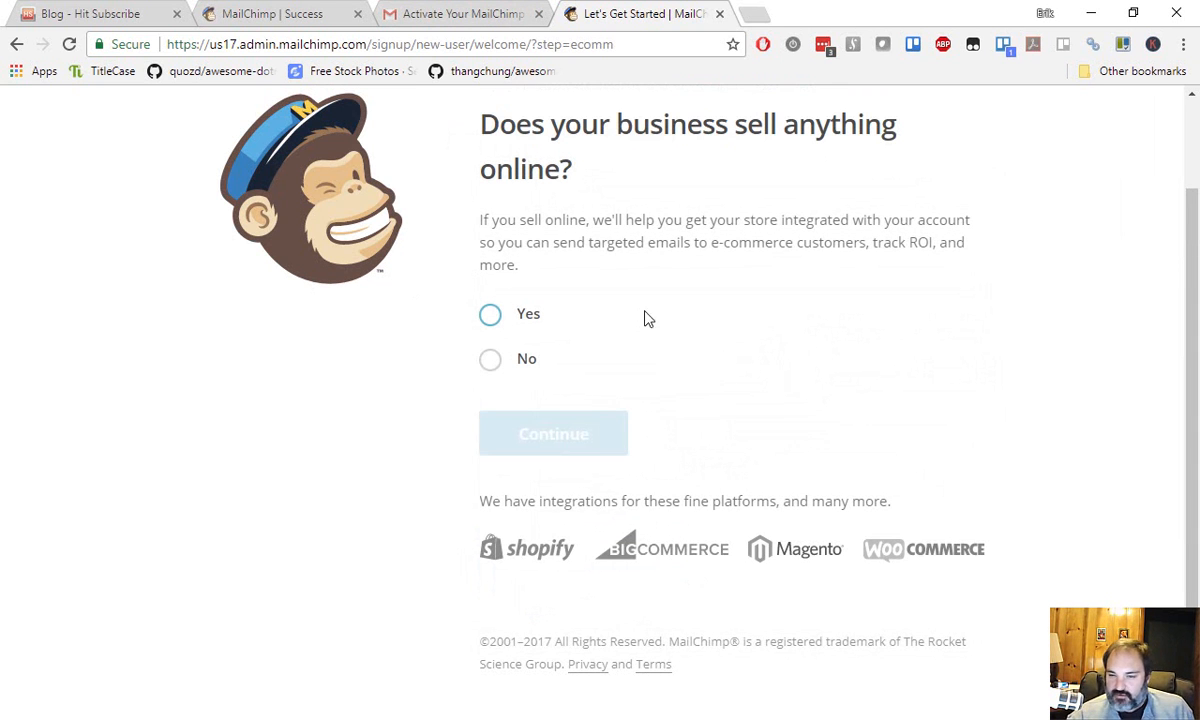
Answer No to selling online, skip social media, and click Let's Go!
left_click(492, 362)
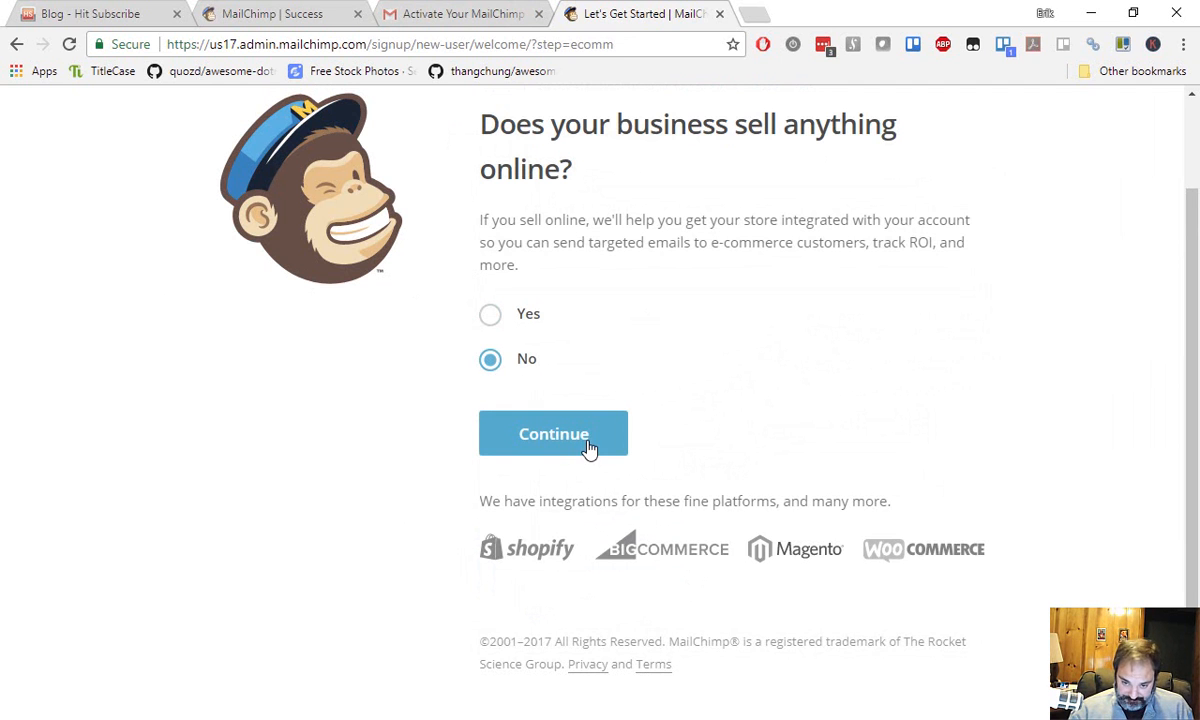
left_click(588, 447)
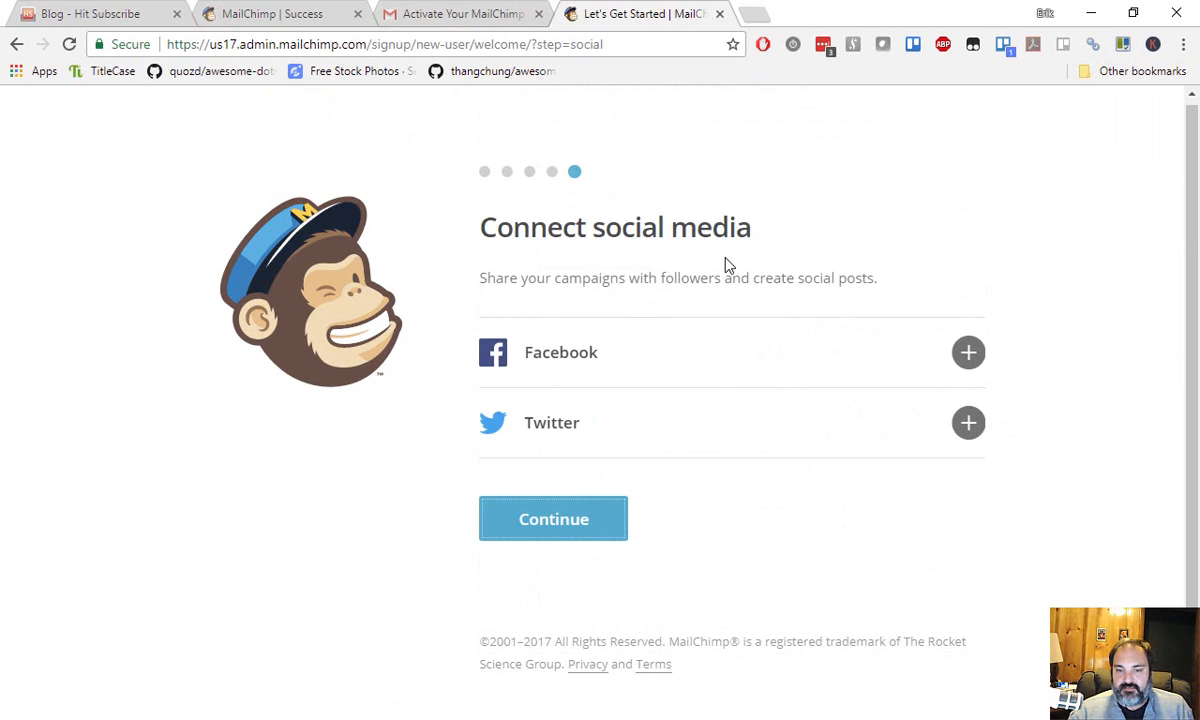
left_click(589, 529)
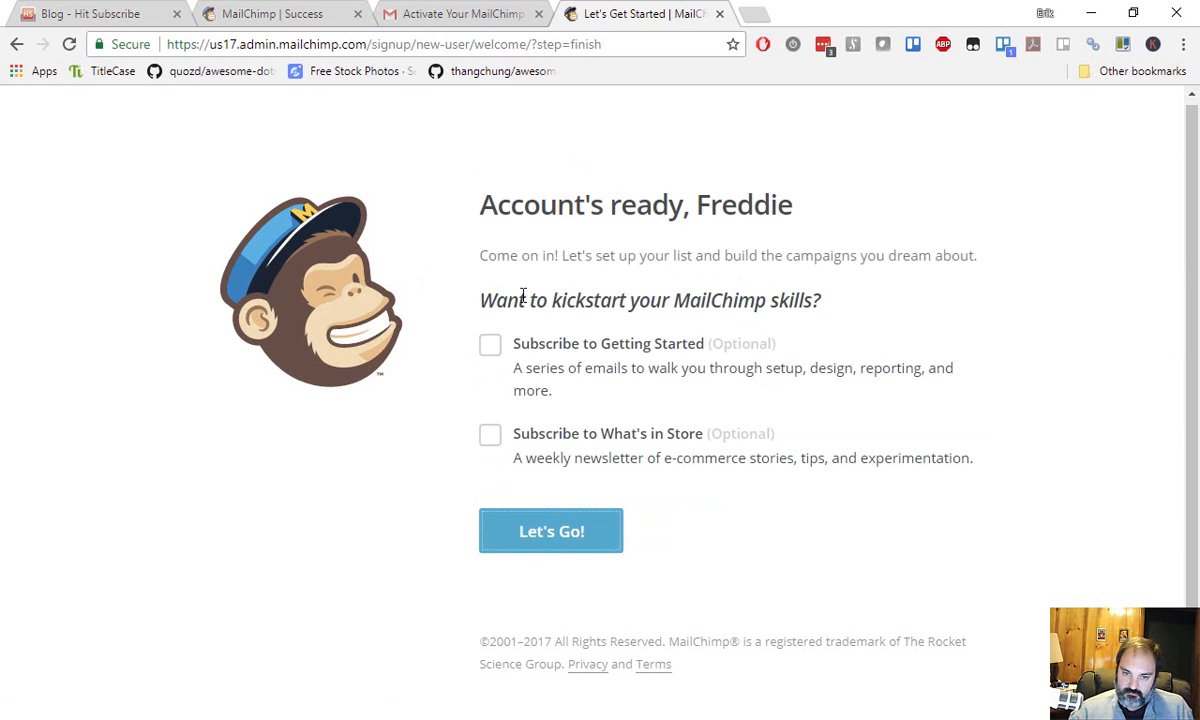
left_click_drag(481, 300, 822, 300)
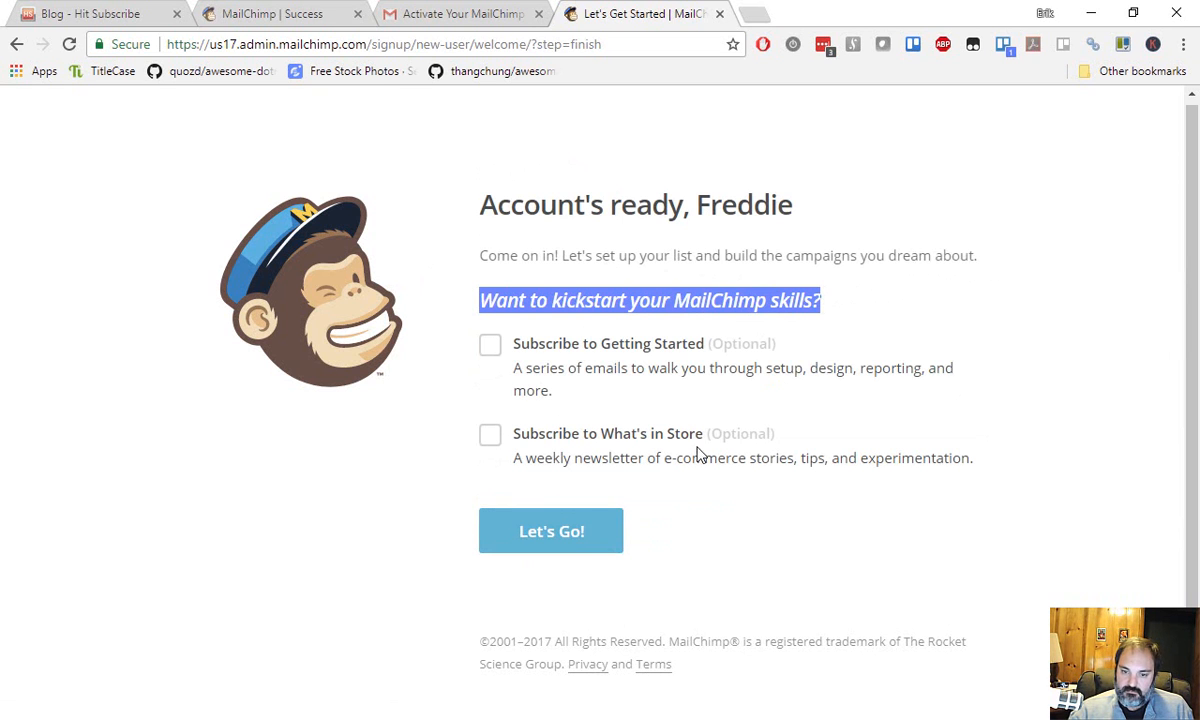
left_click(572, 545)
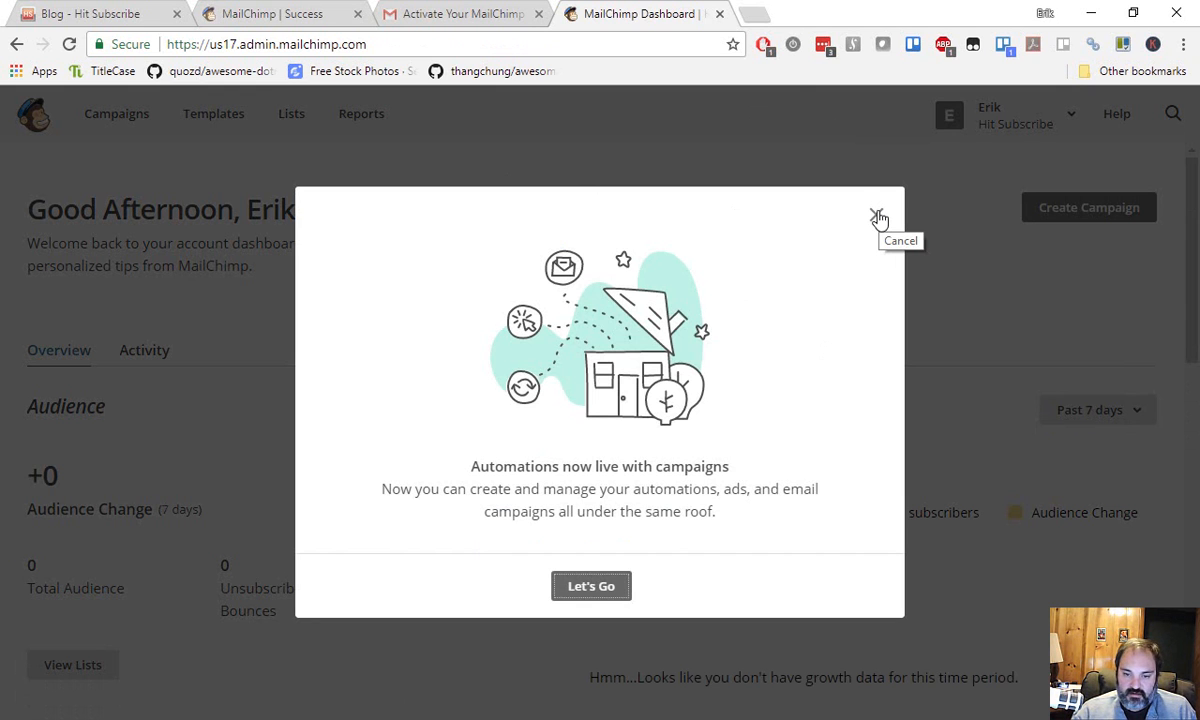
Close the automations announcement and view the Hit Subscribe list on the Lists page.
left_click(879, 218)
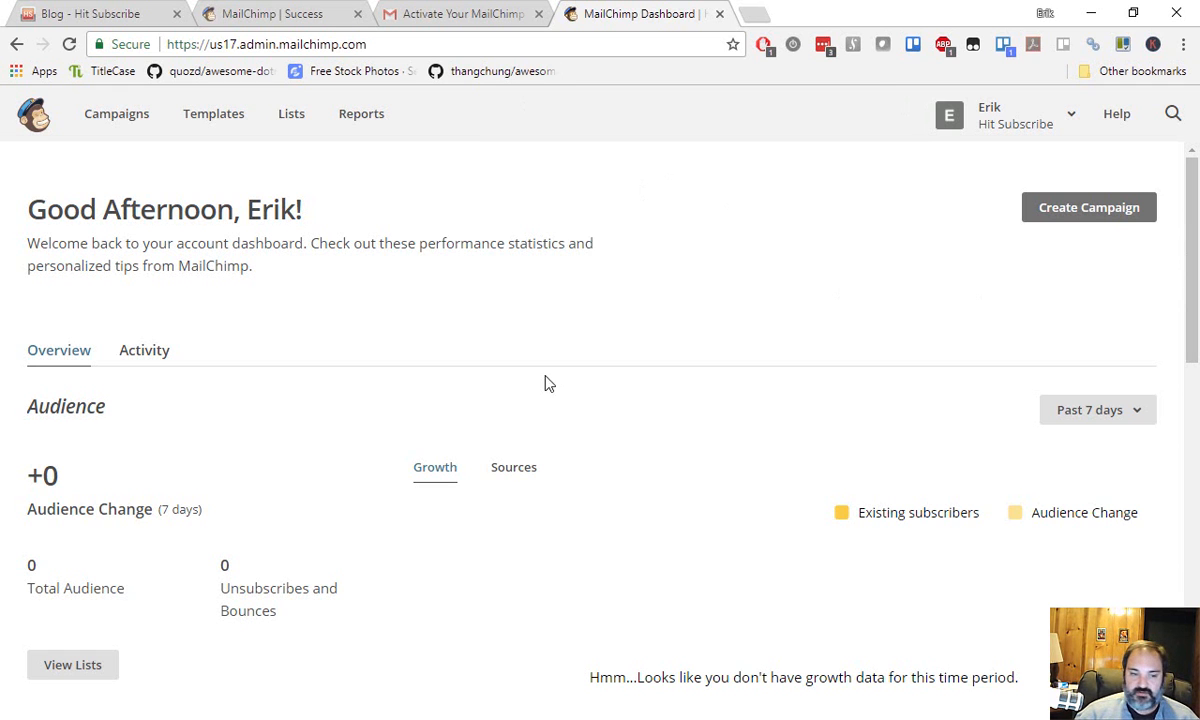
scroll(233, 313, "down", 3)
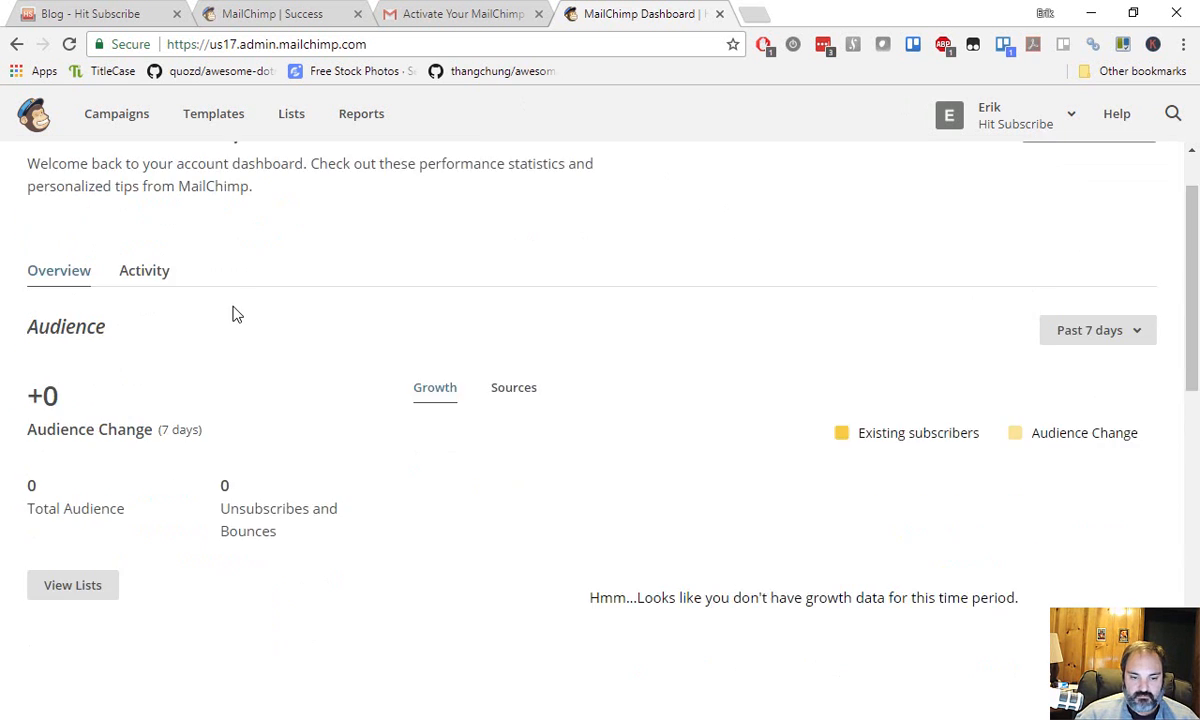
scroll(297, 391, "up", 3)
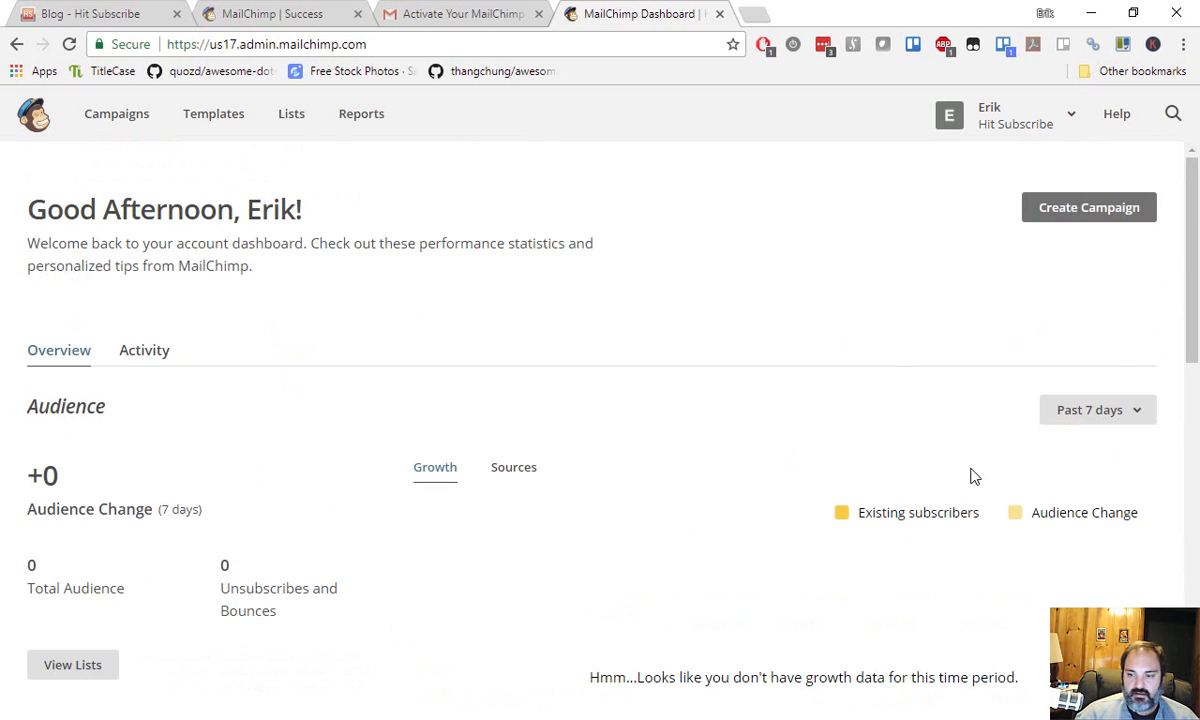
left_click(306, 132)
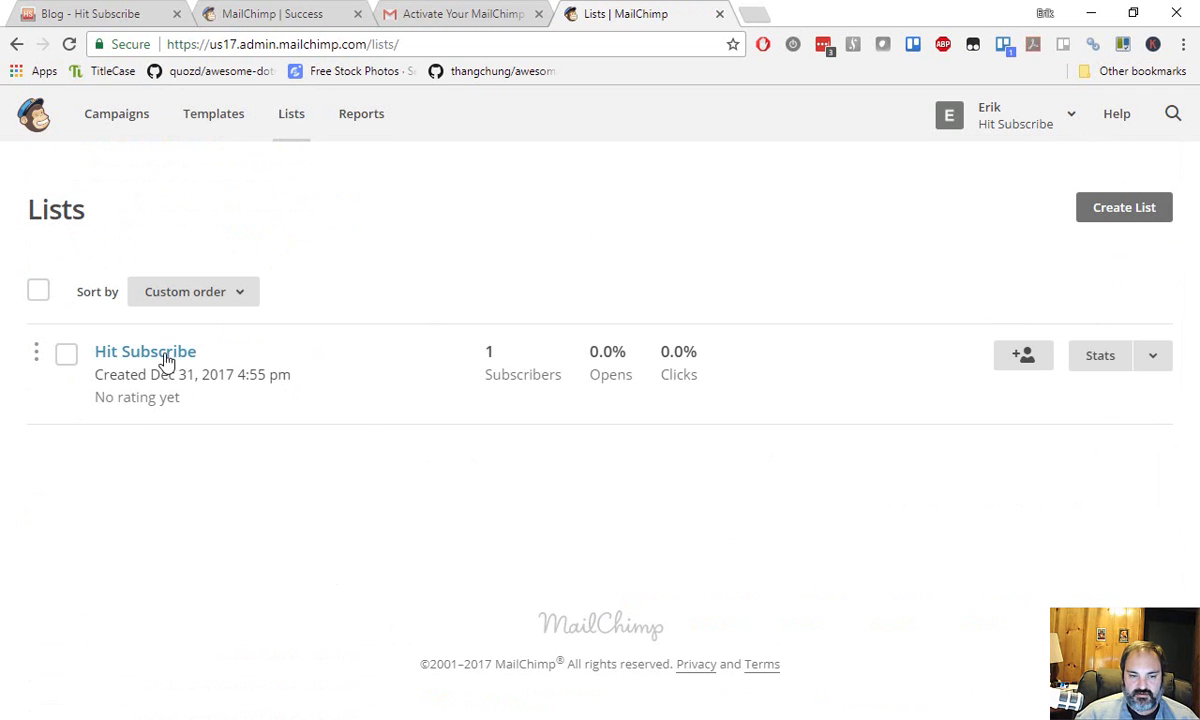
left_click(1158, 360)
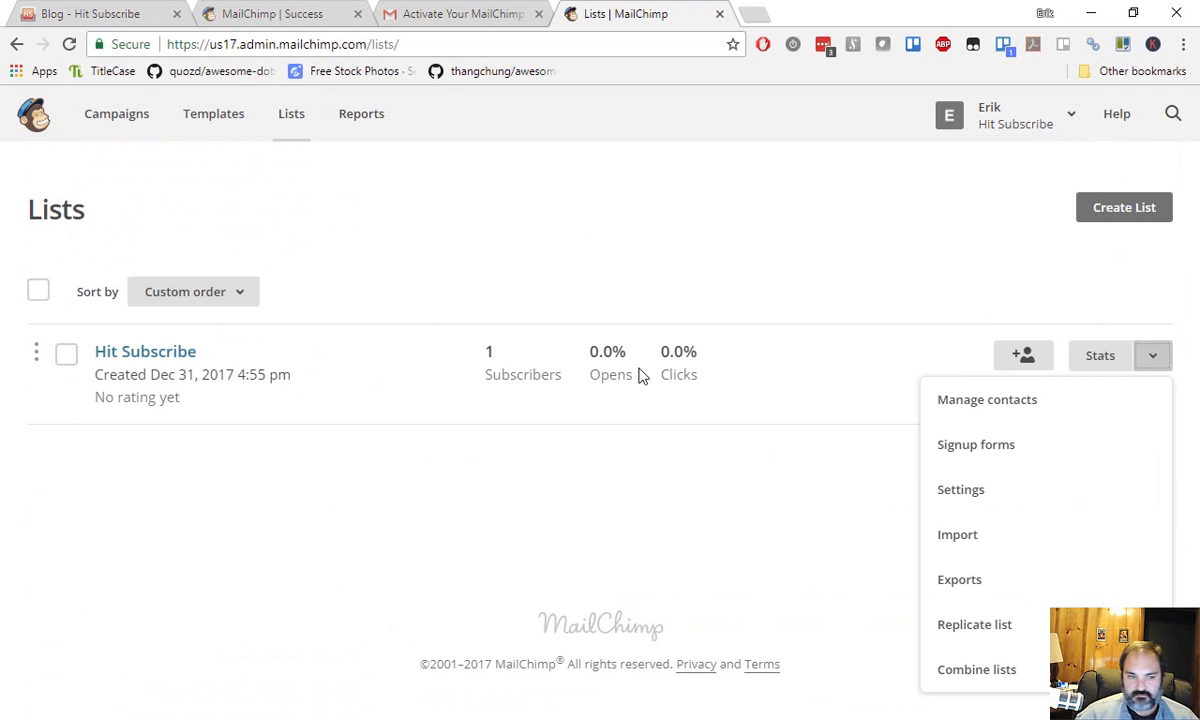
left_click(303, 310)
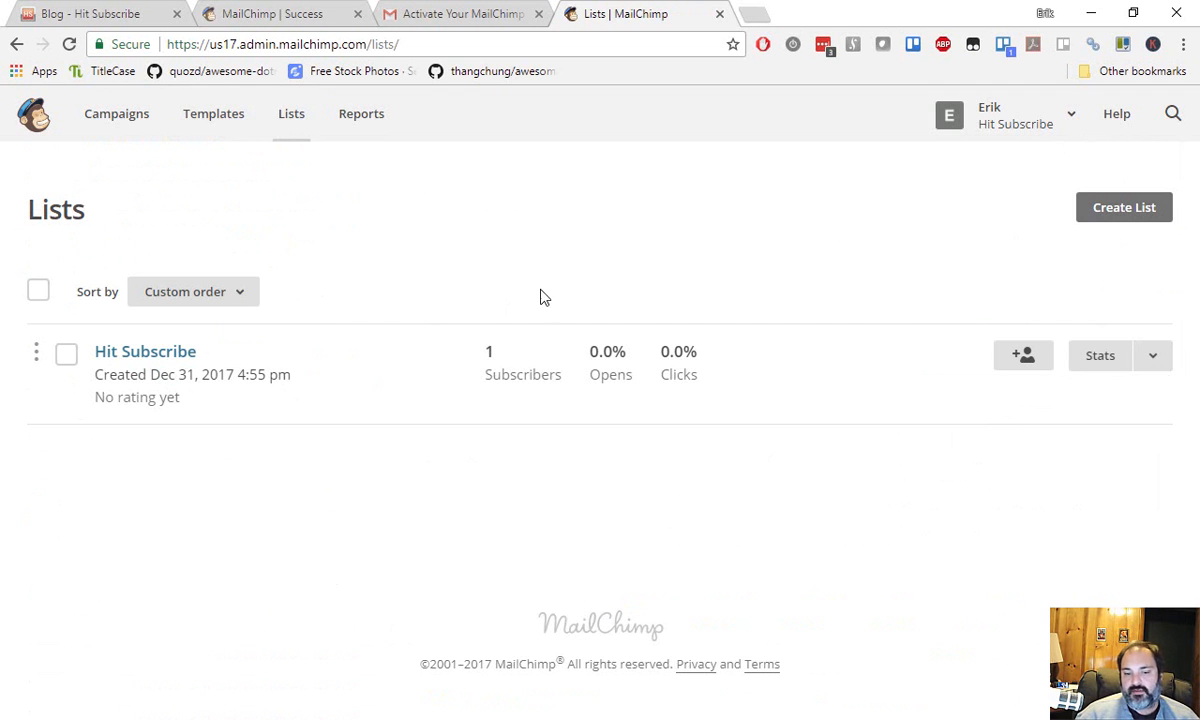
In the Hit Subscribe blog's admin, go to Plugins > Add New.
left_click(110, 20)
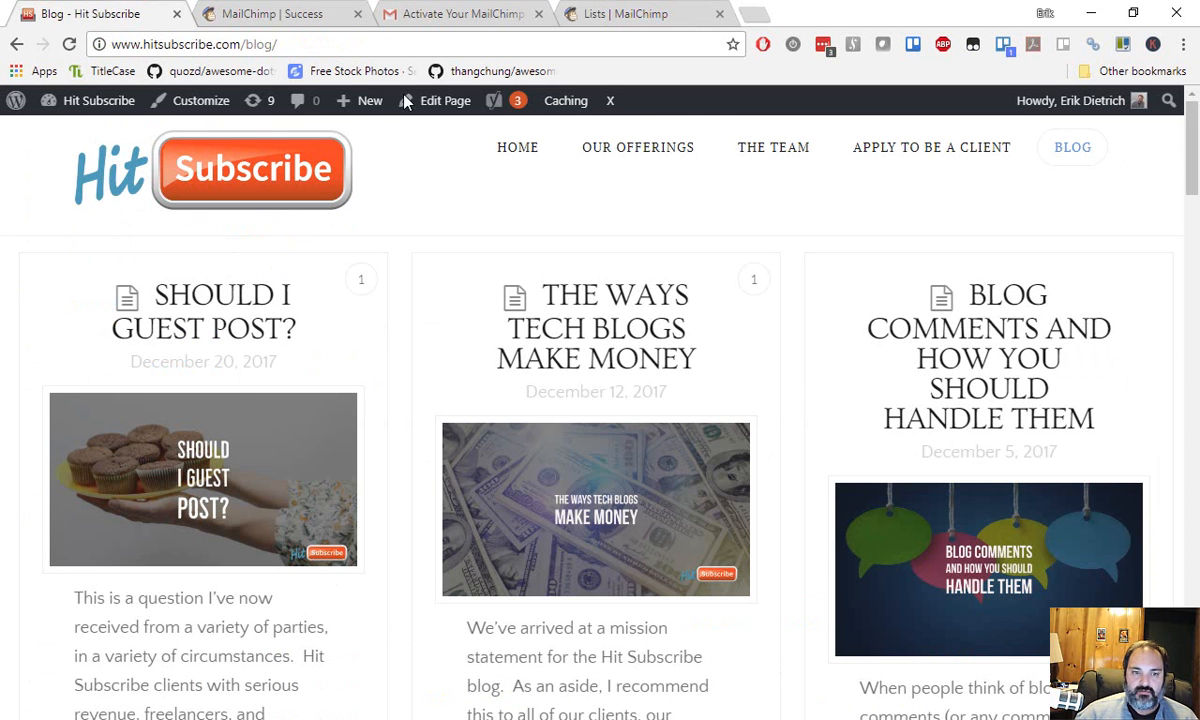
left_click(66, 142)
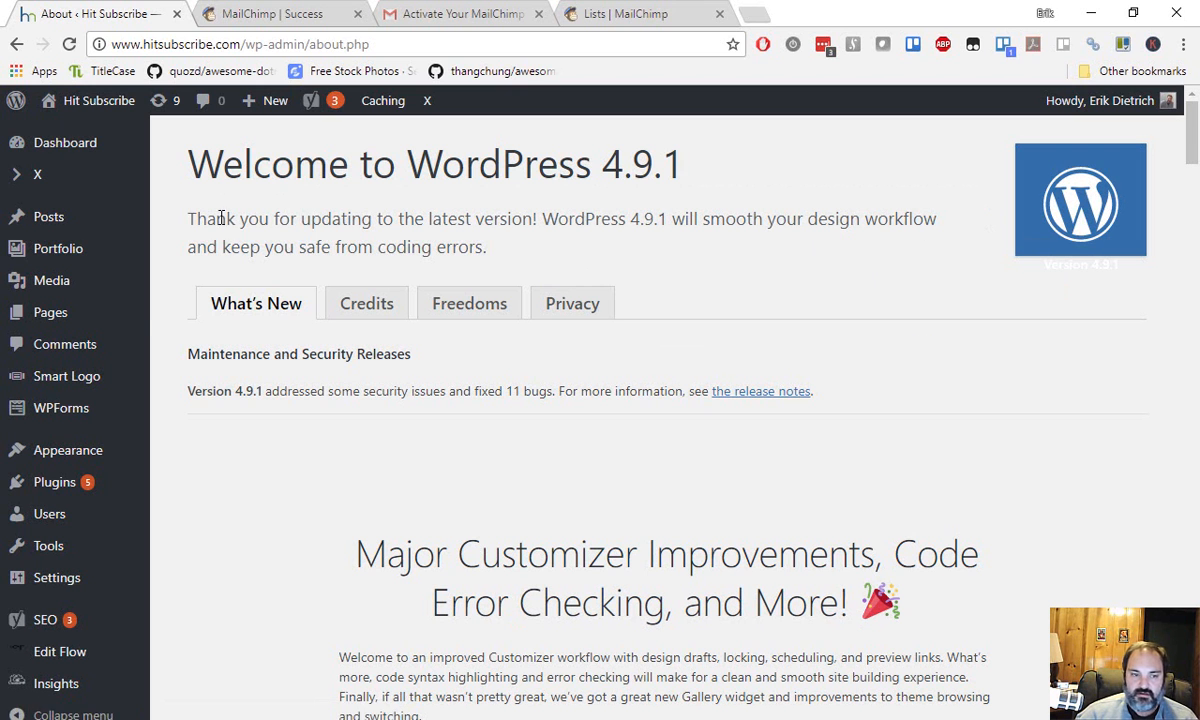
mouse_move(59, 231)
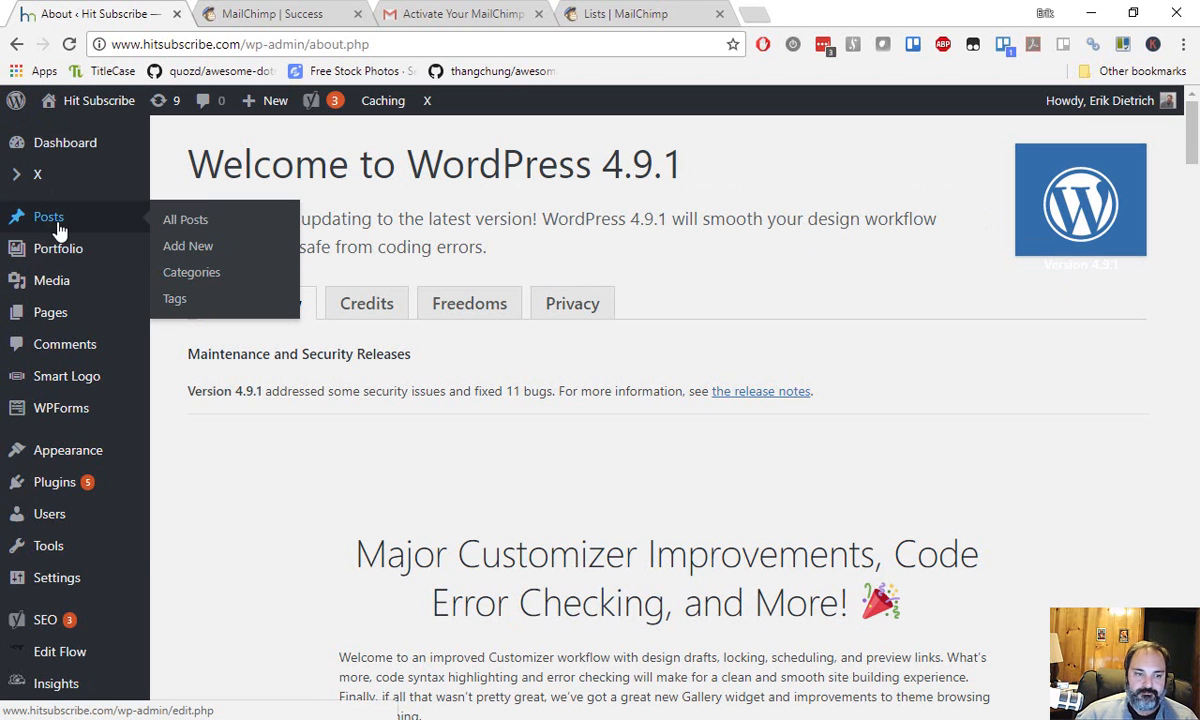
mouse_move(120, 487)
left_click(203, 485)
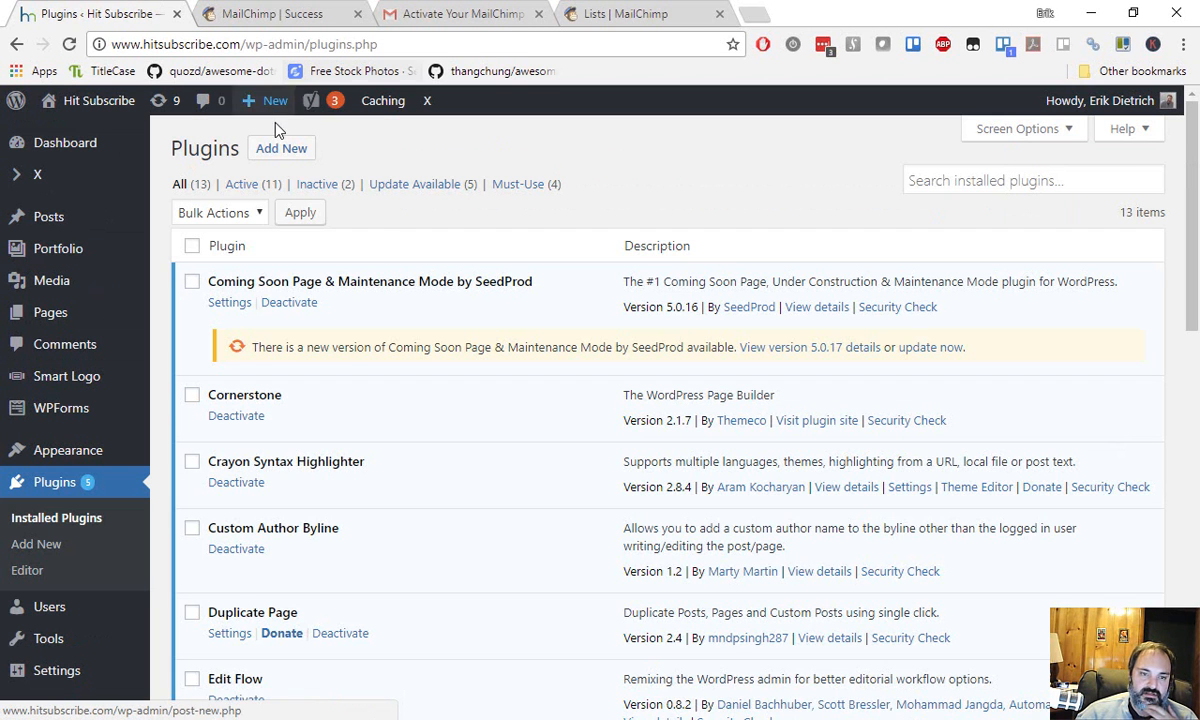
mouse_move(273, 115)
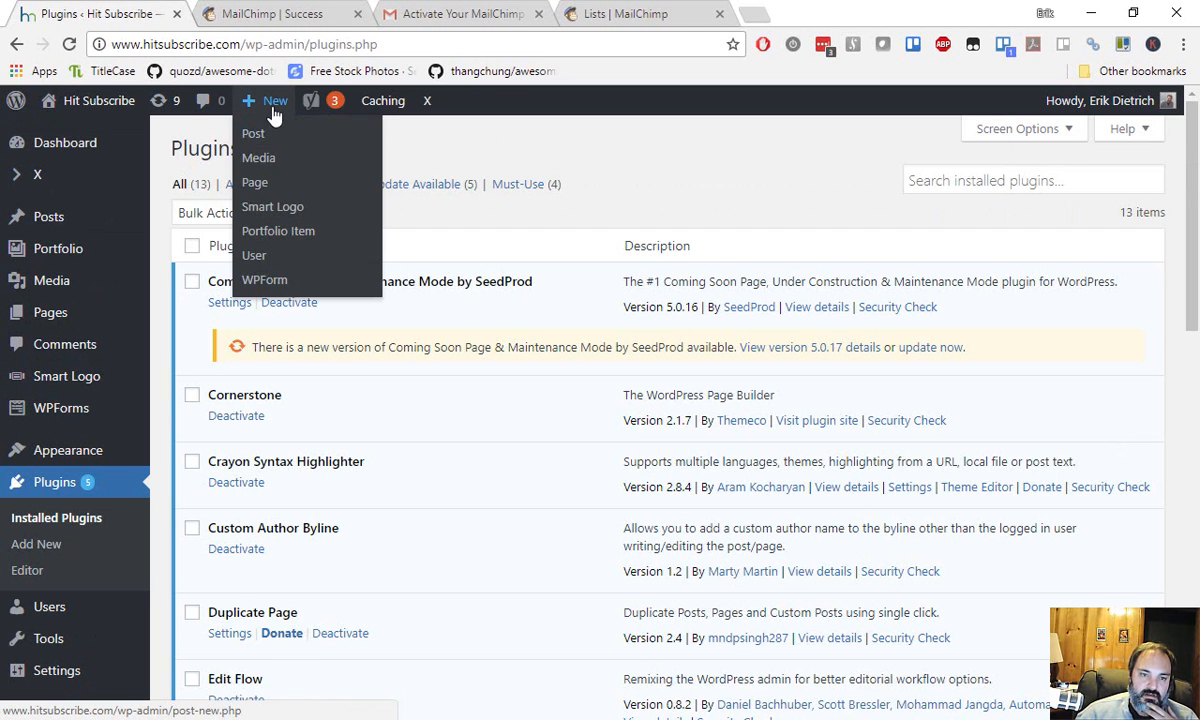
left_click(72, 546)
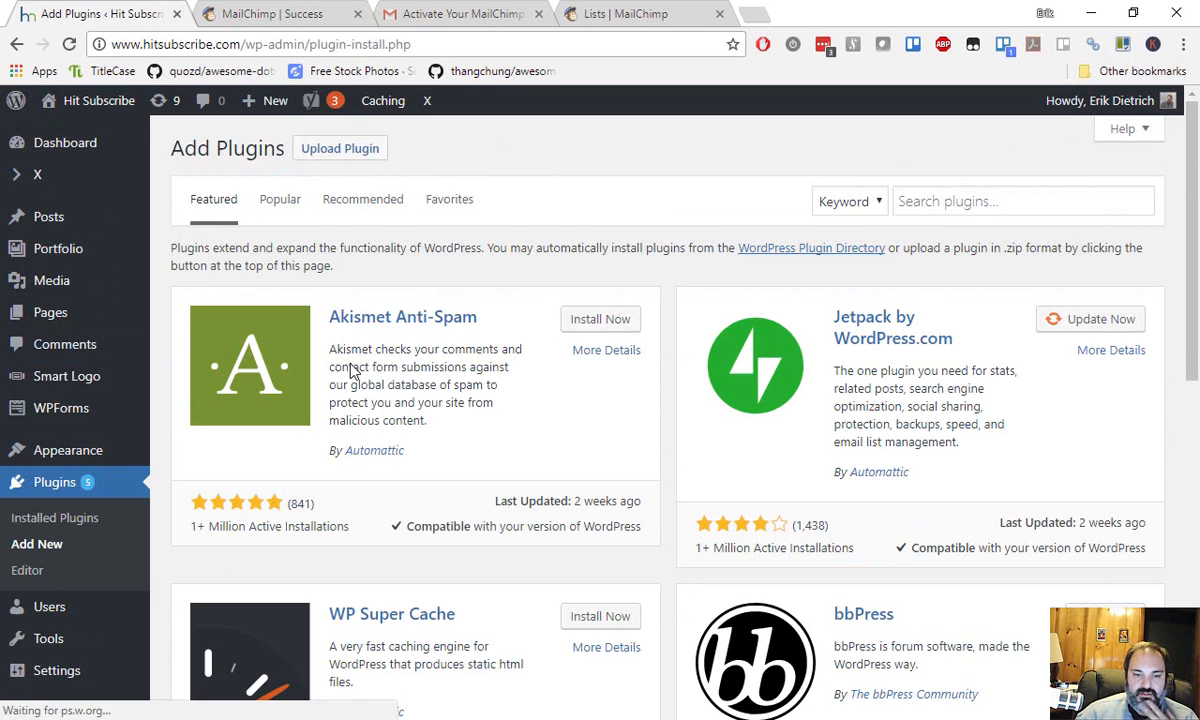
Search the plugin directory for 'mailchimp' and browse the results.
left_click(1027, 202)
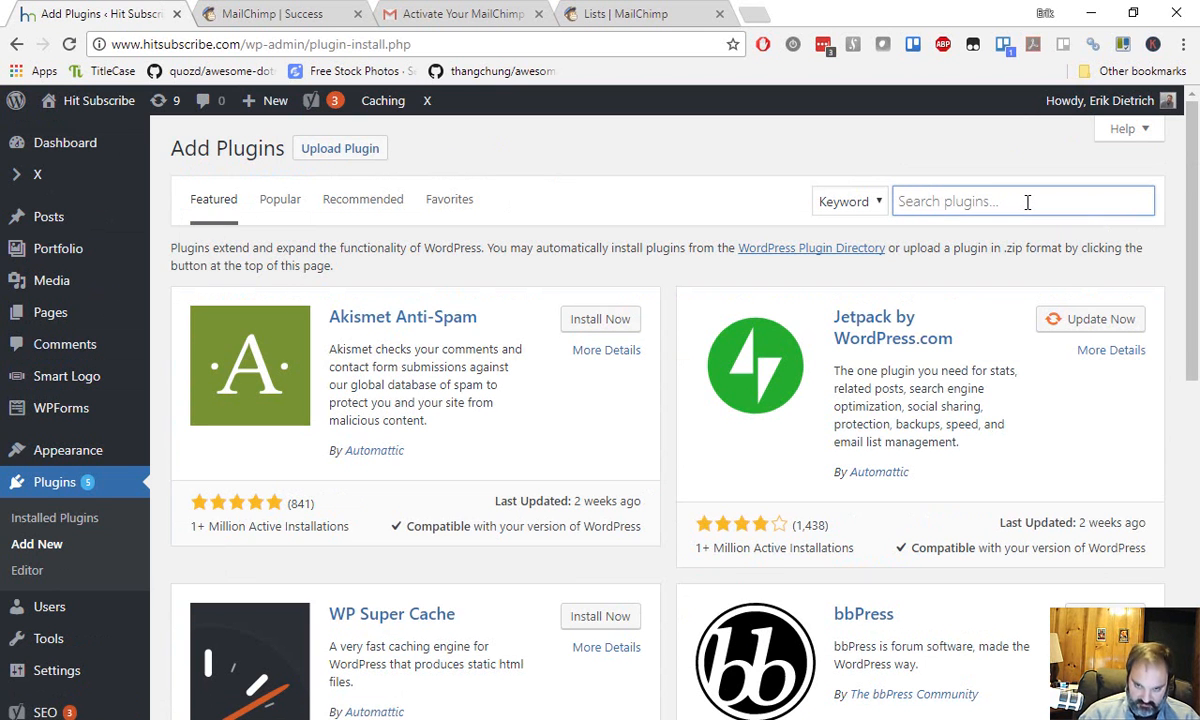
type("mailchimp")
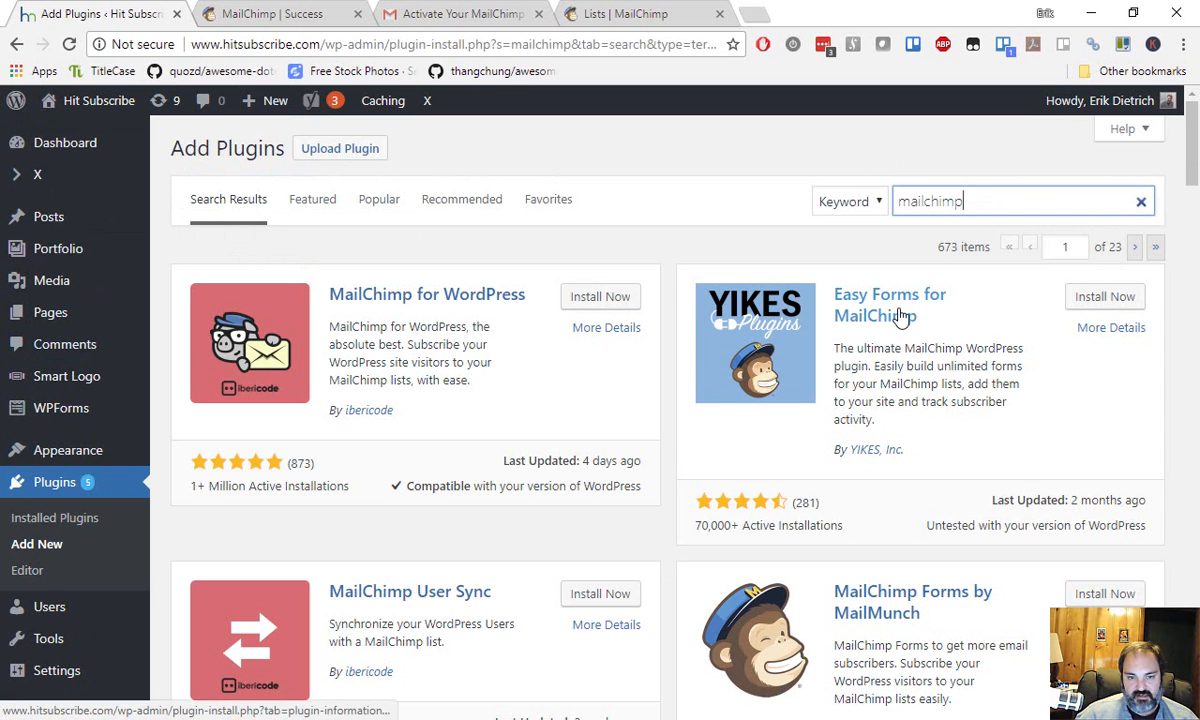
scroll(475, 302, "down", 2)
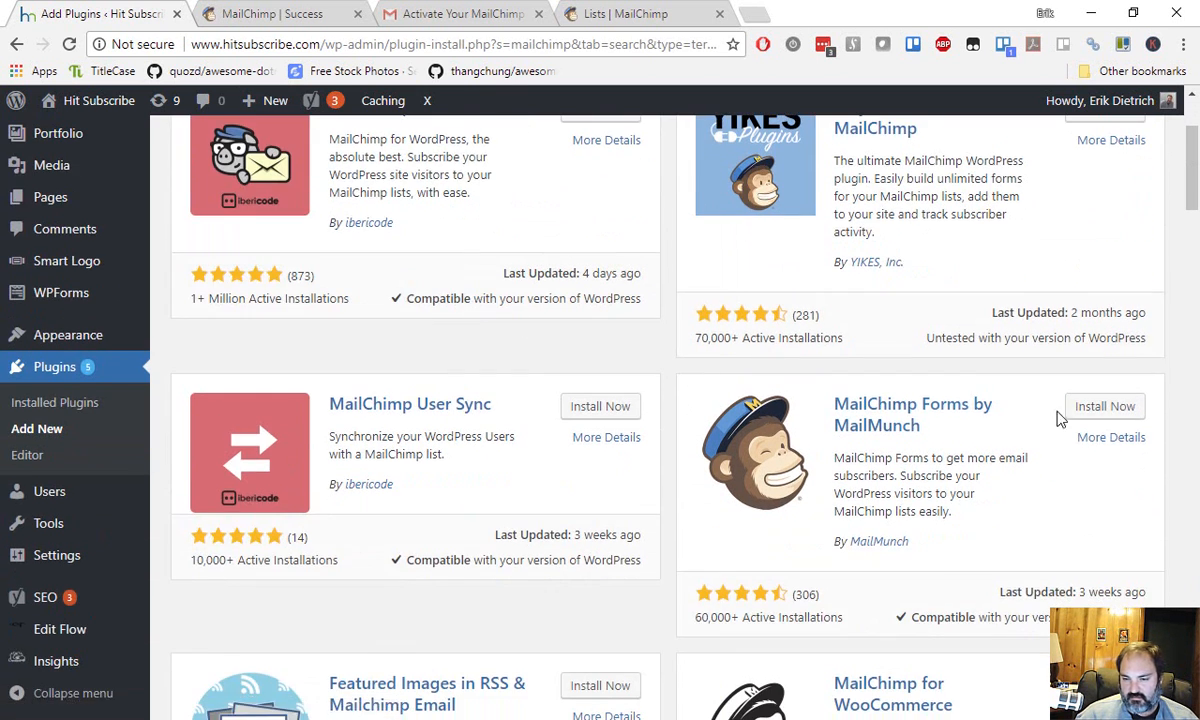
scroll(400, 410, "down", 3)
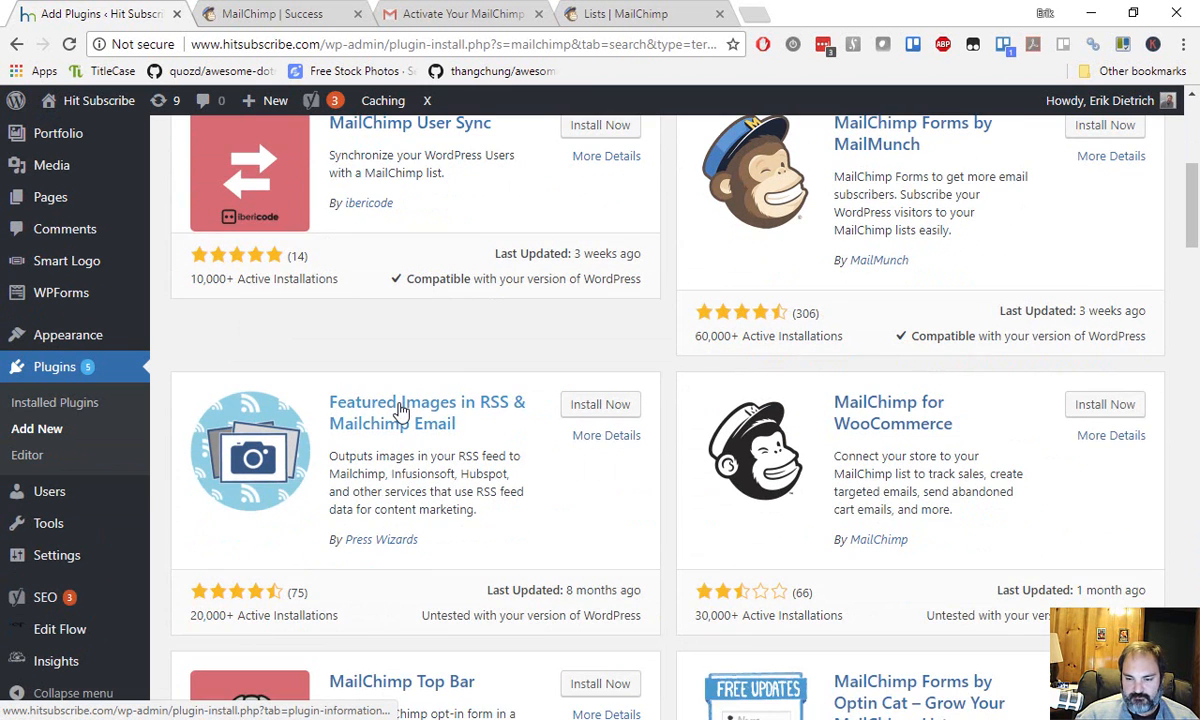
scroll(400, 410, "up", 5)
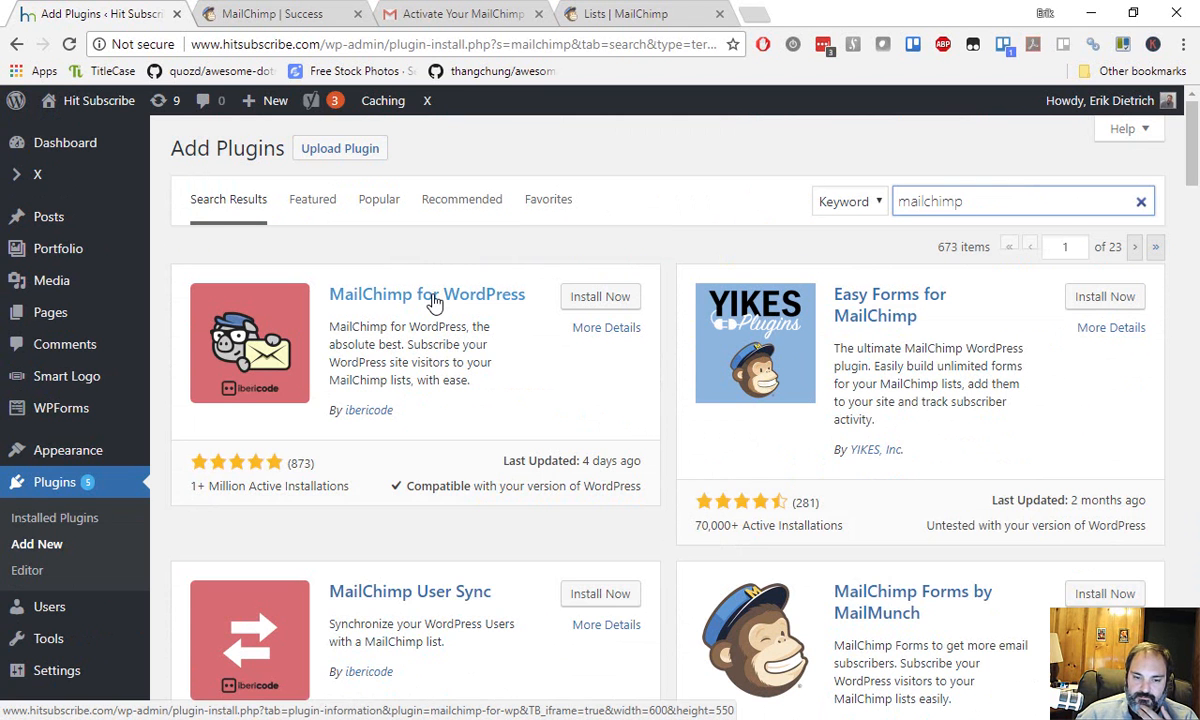
scroll(435, 304, "down", 3)
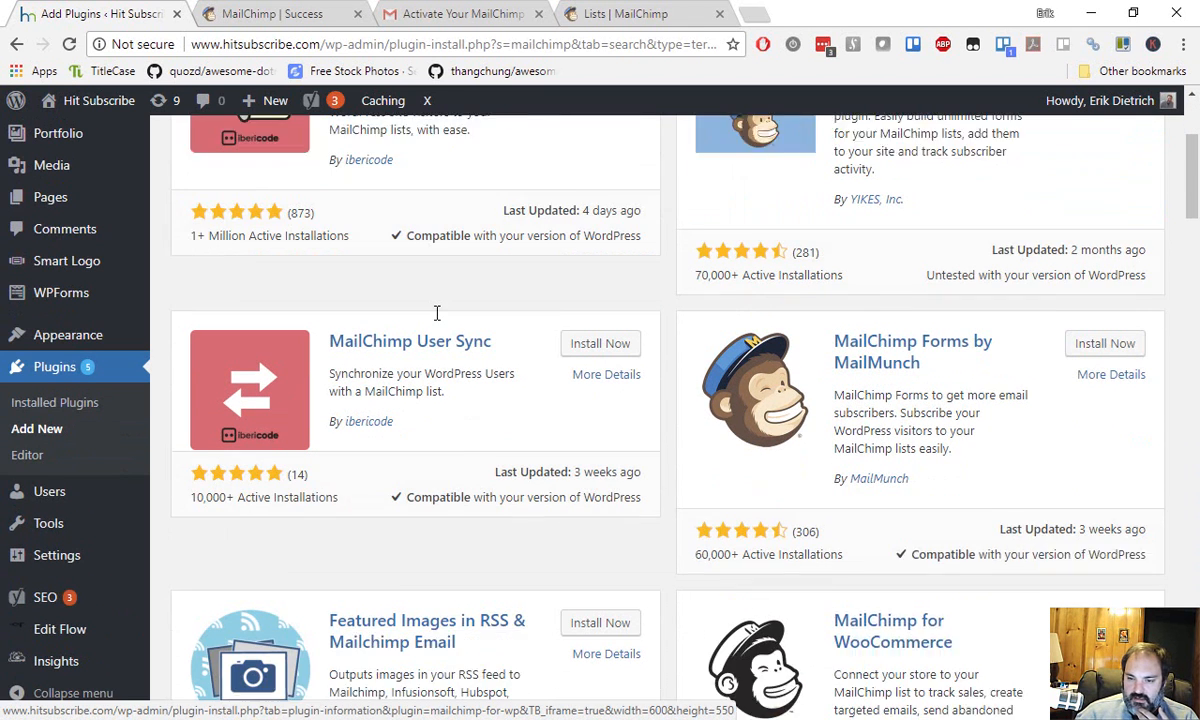
scroll(437, 313, "down", 4)
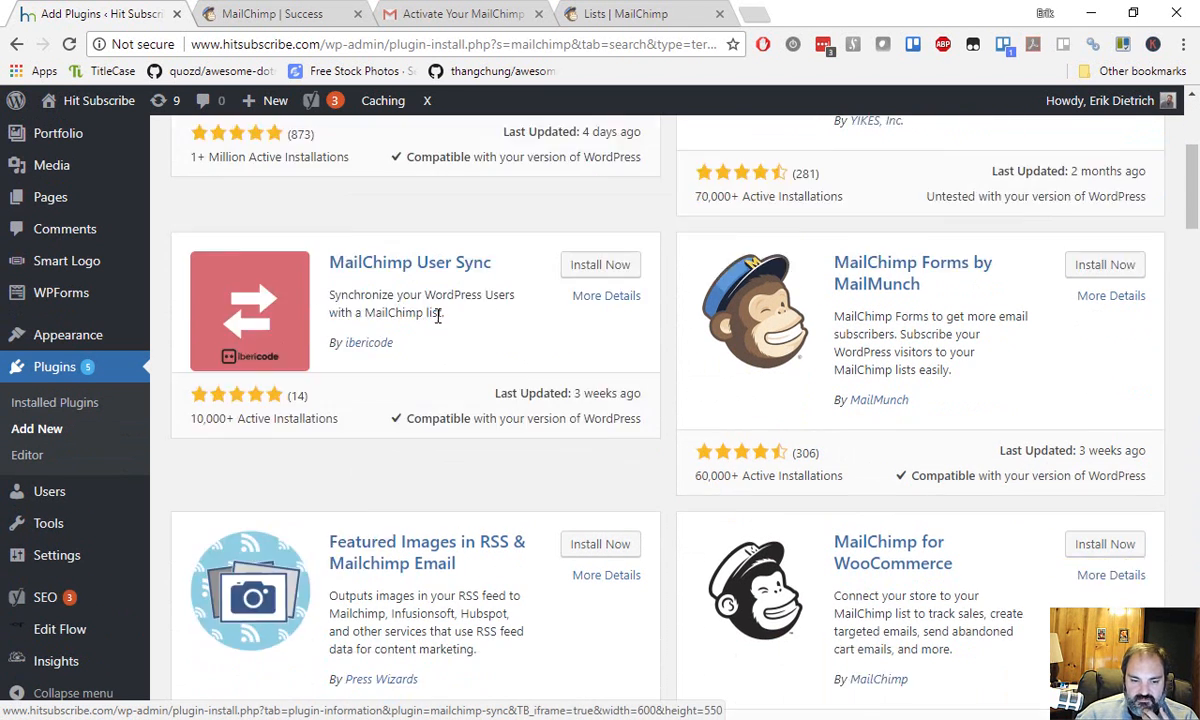
scroll(437, 325, "down", 3)
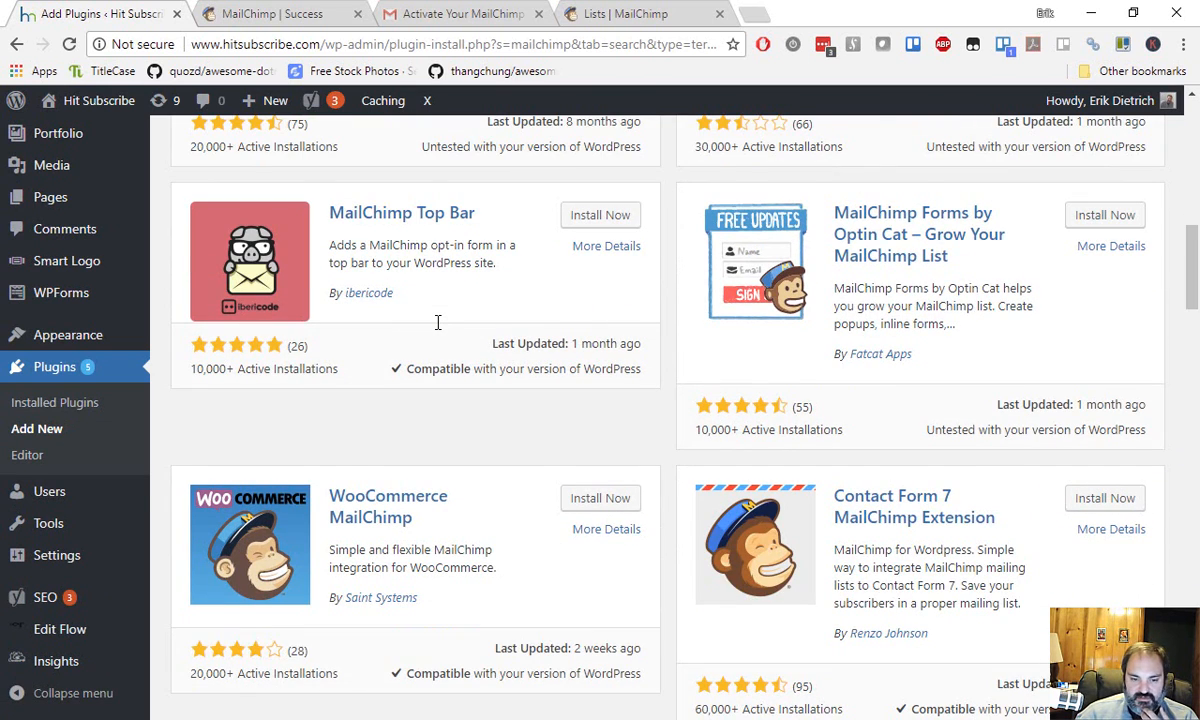
scroll(437, 322, "up", 13)
Install and activate the MailChimp for WordPress plugin.
left_click(610, 299)
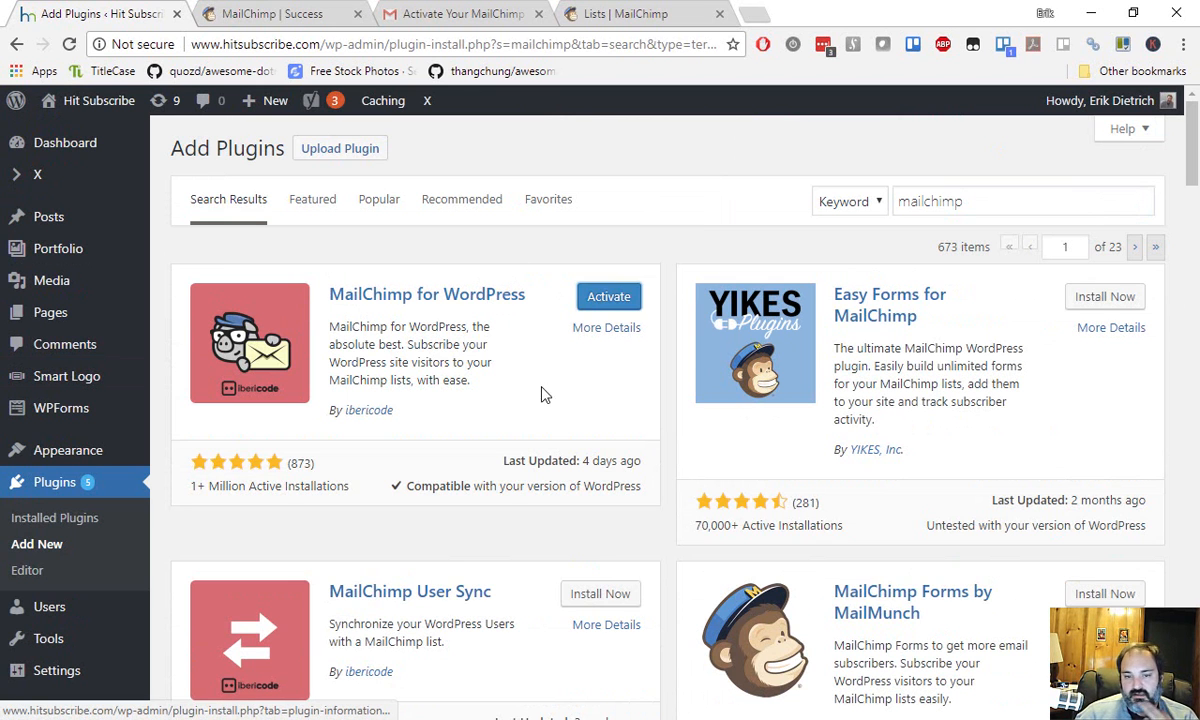
left_click(612, 293)
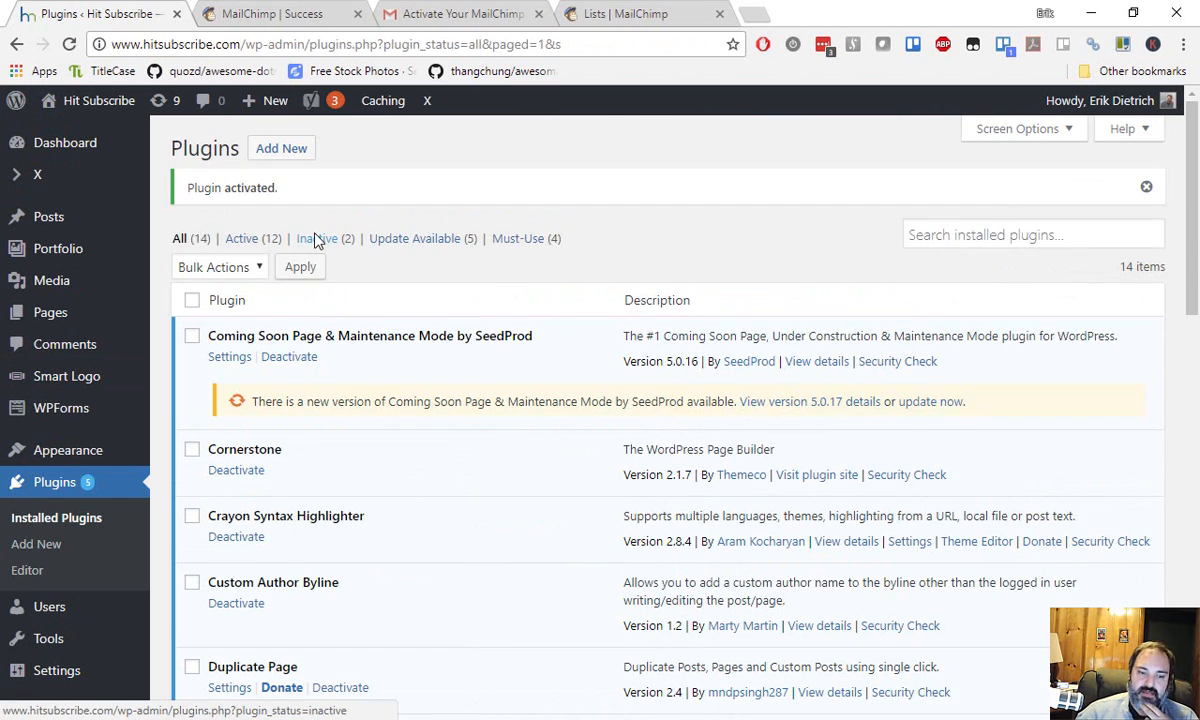
scroll(330, 338, "down", 7)
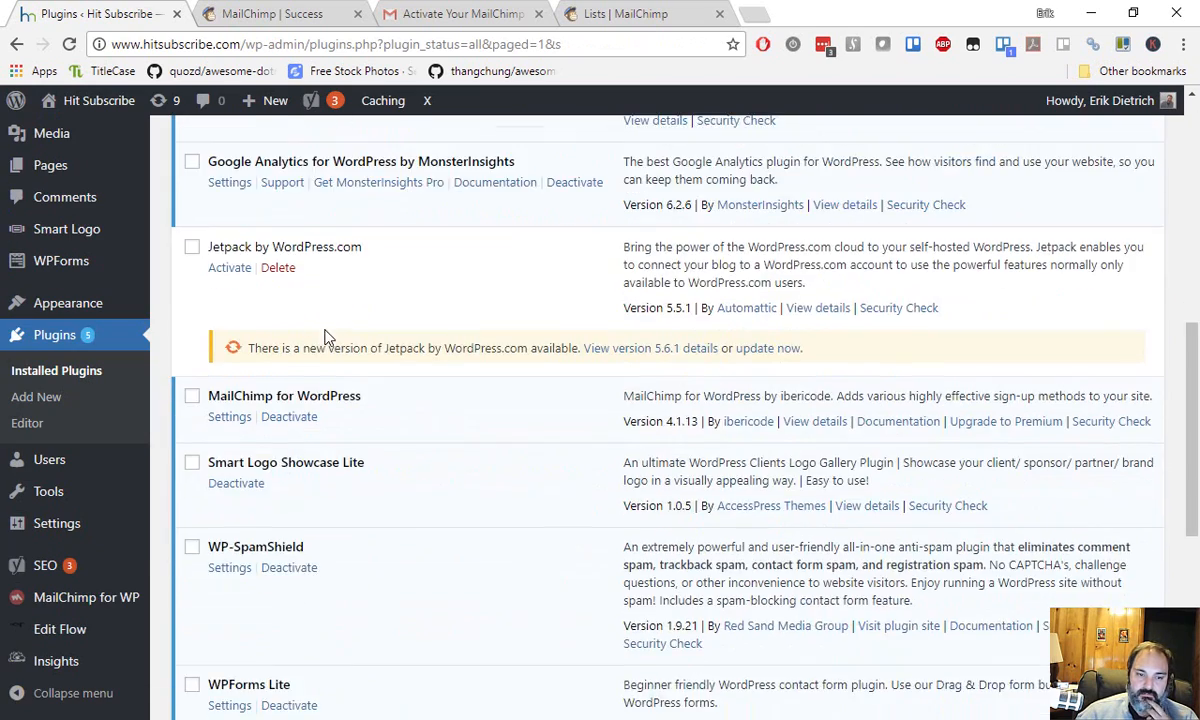
scroll(325, 338, "down", 3)
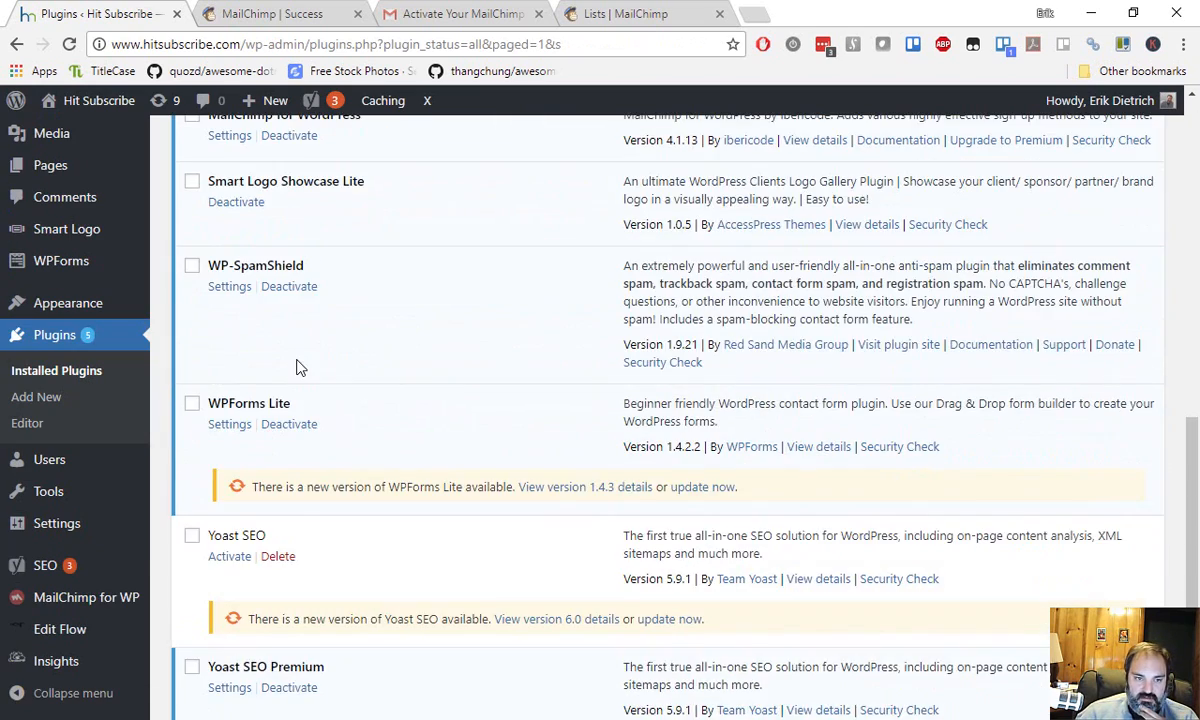
scroll(297, 367, "up", 5)
scroll(275, 317, "down", 2)
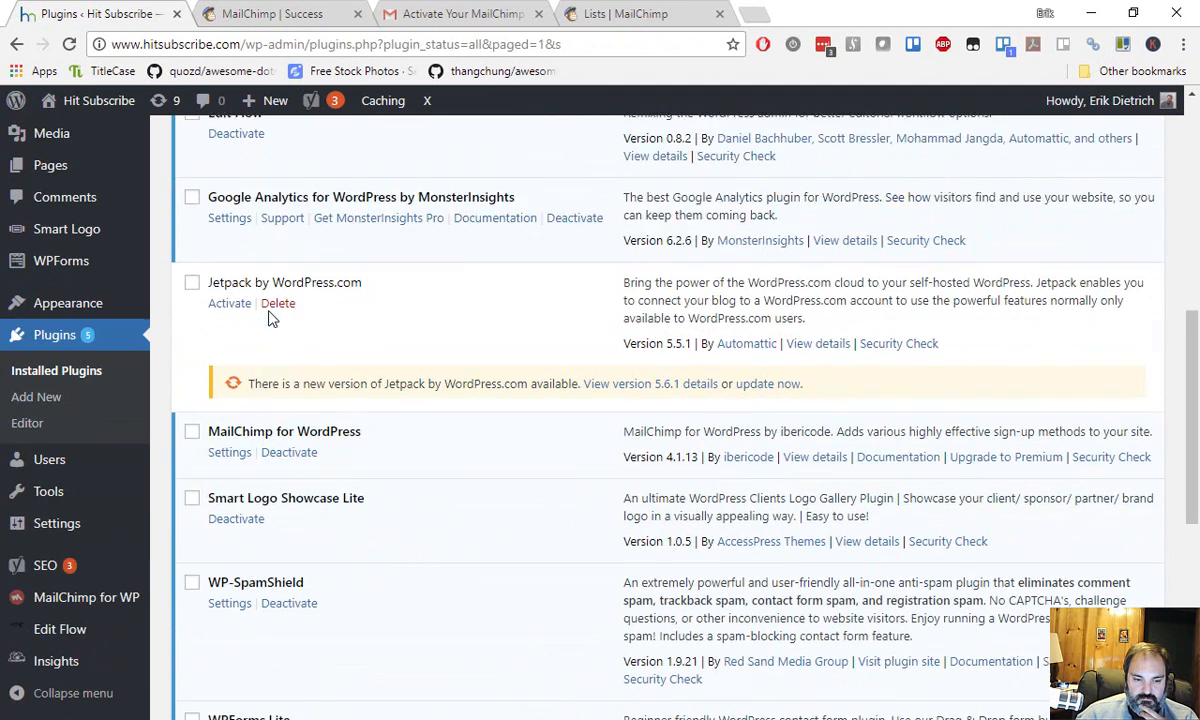
Open the plugin's API Key settings, then return to the MailChimp Lists tab.
left_click(214, 420)
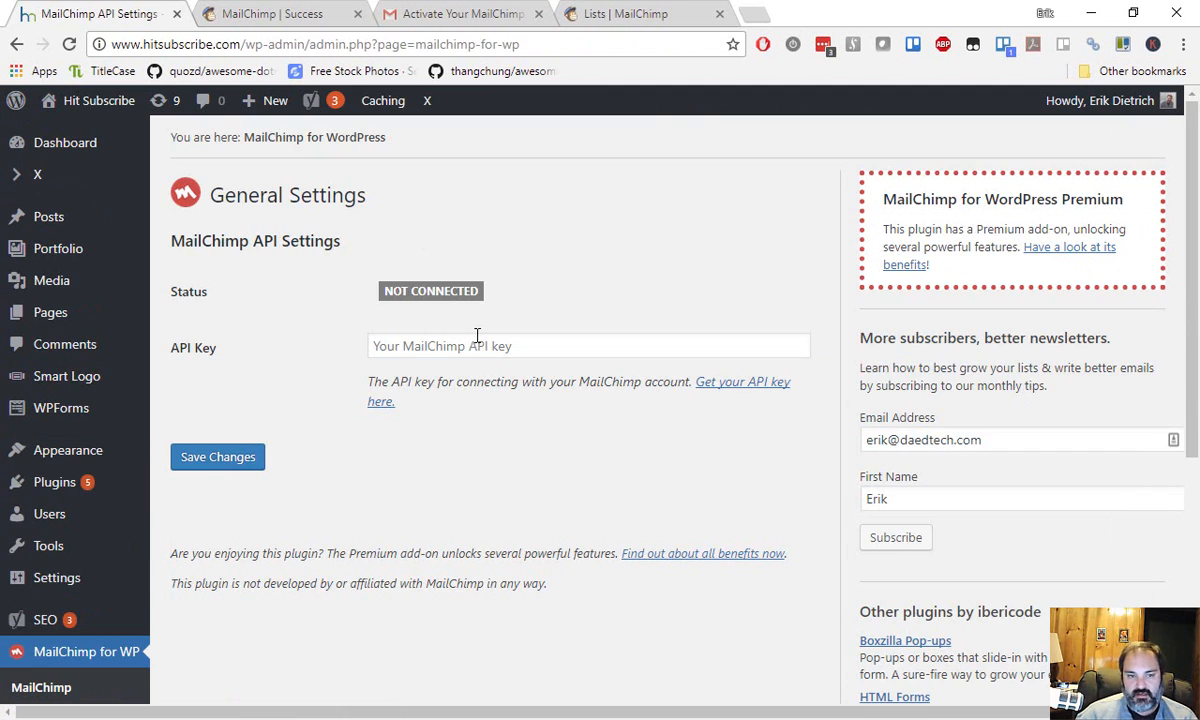
left_click(500, 356)
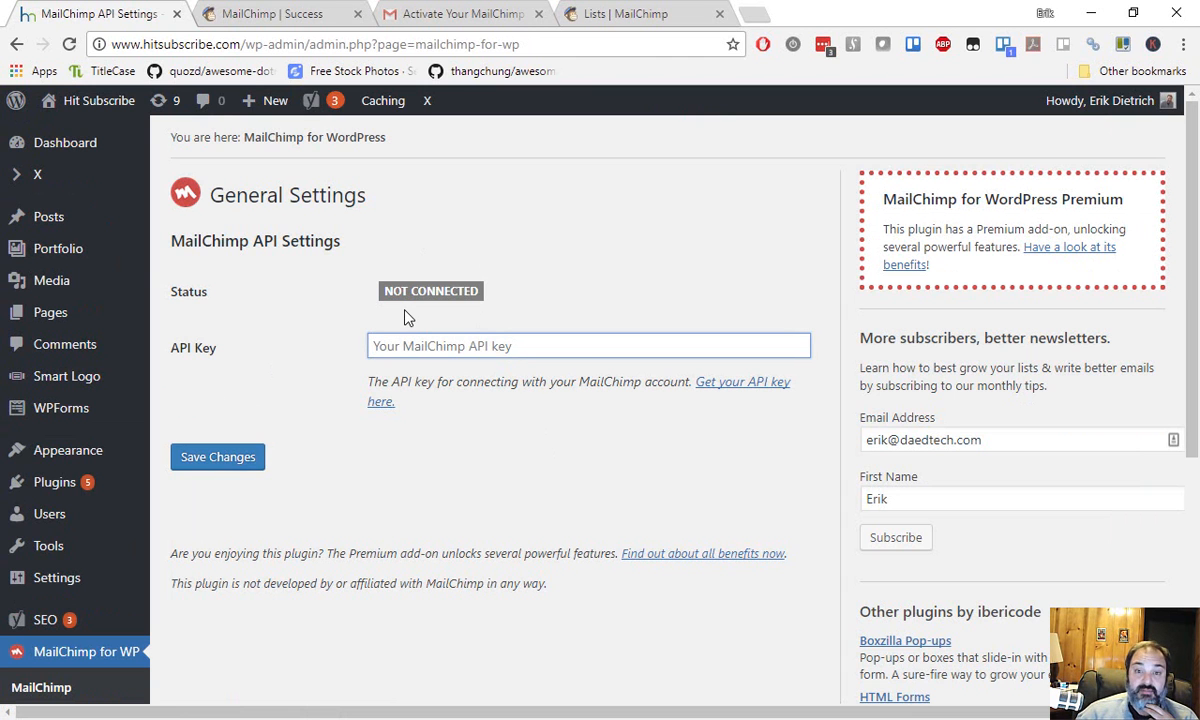
left_click(641, 12)
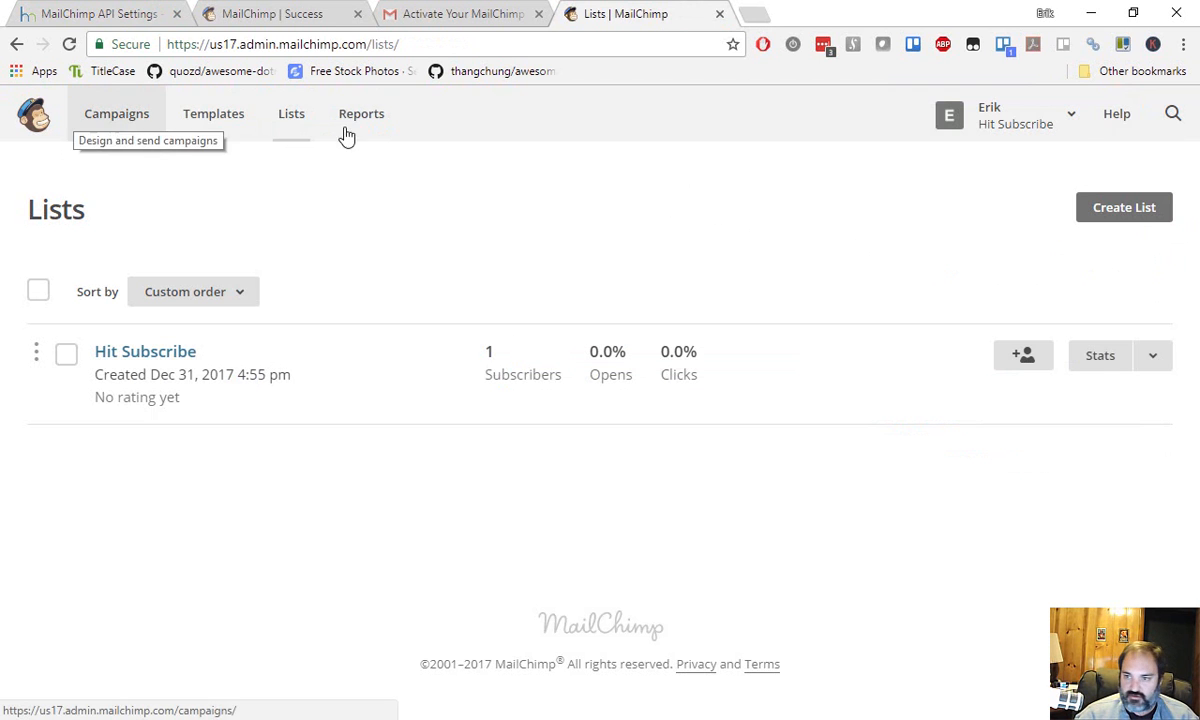
Browse MailChimp's Connect Your Site page from the account menu, then return.
left_click(1075, 116)
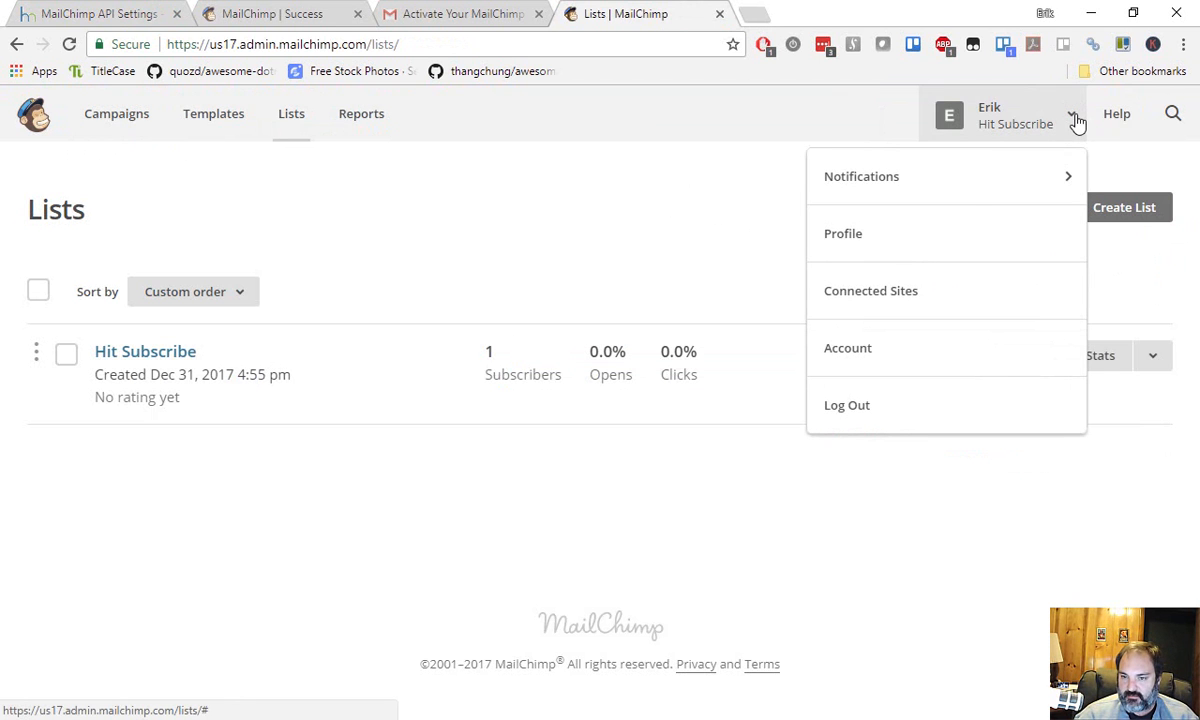
left_click(940, 308)
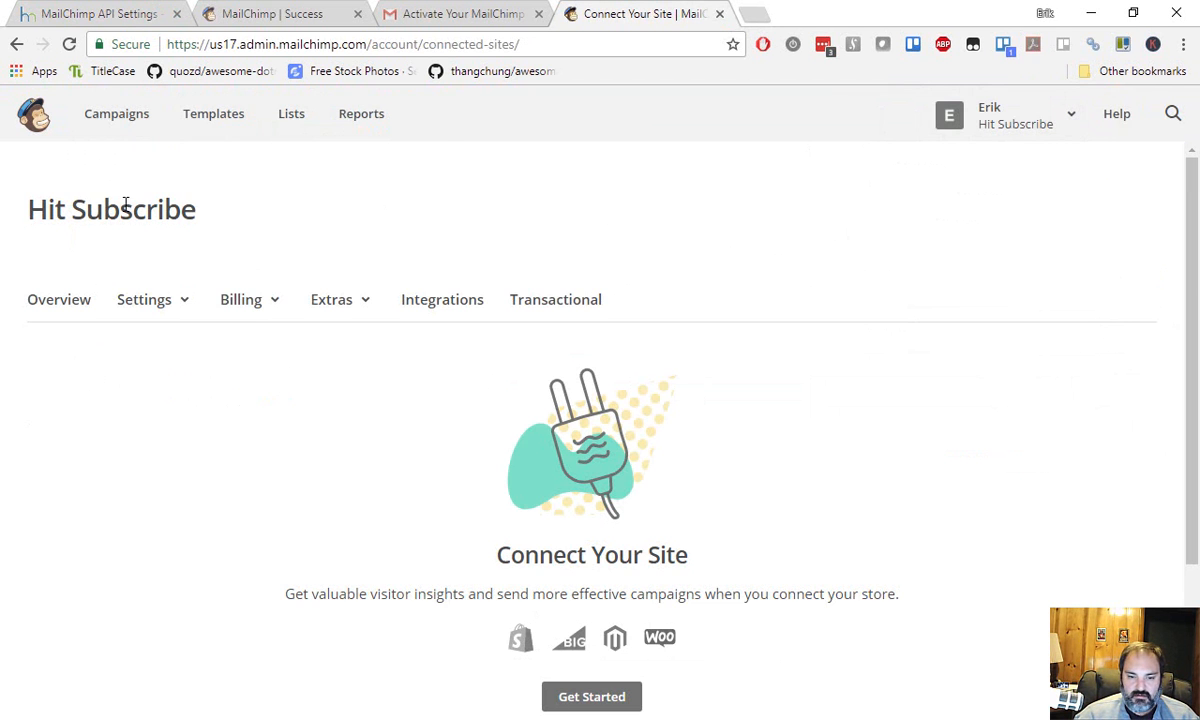
scroll(126, 204, "down", 2)
scroll(324, 340, "up", 1)
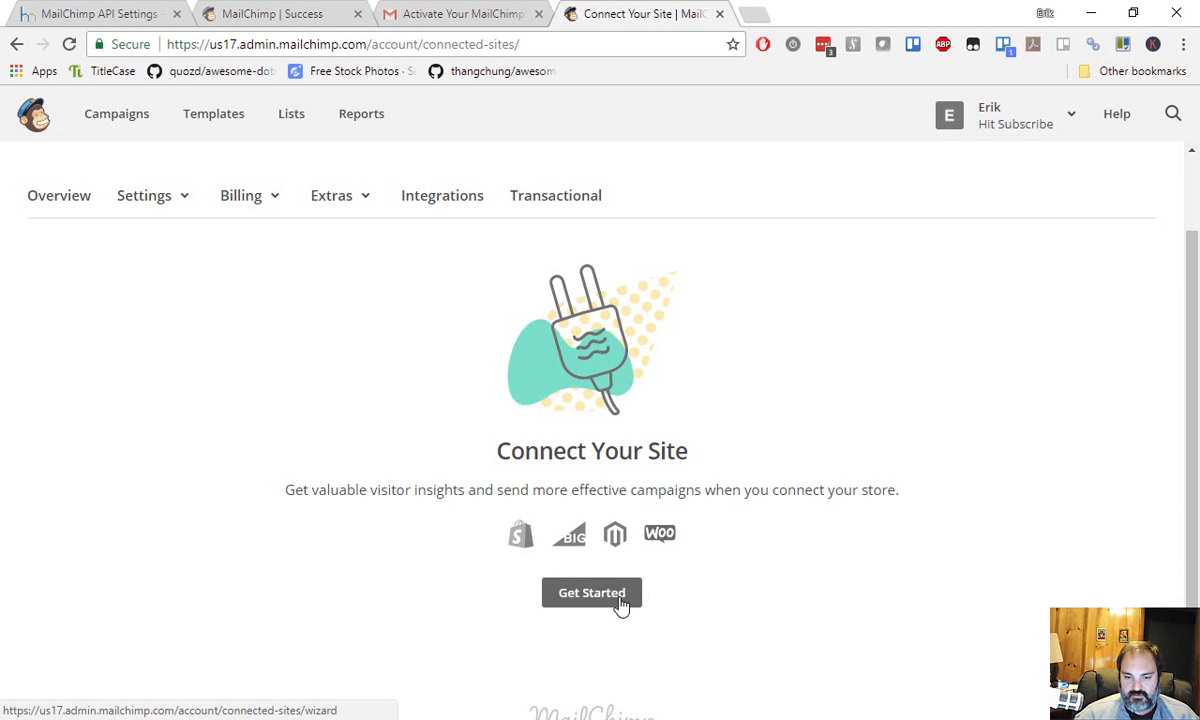
scroll(590, 598, "down", 1)
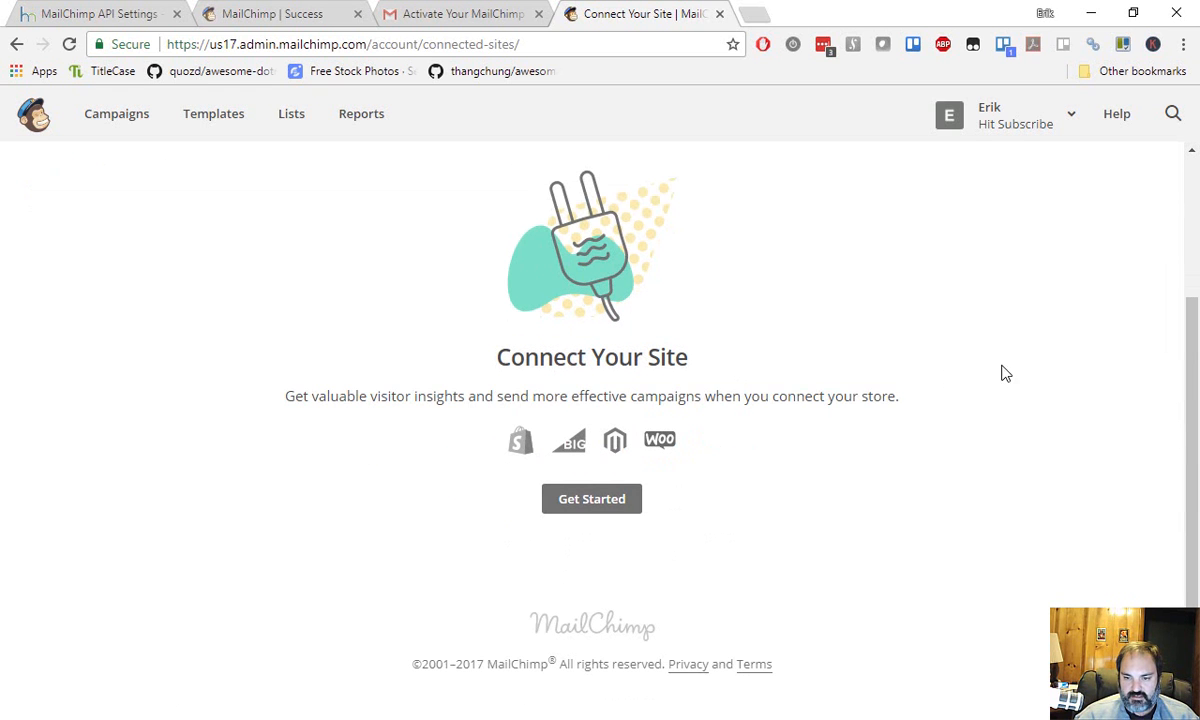
left_click(584, 500)
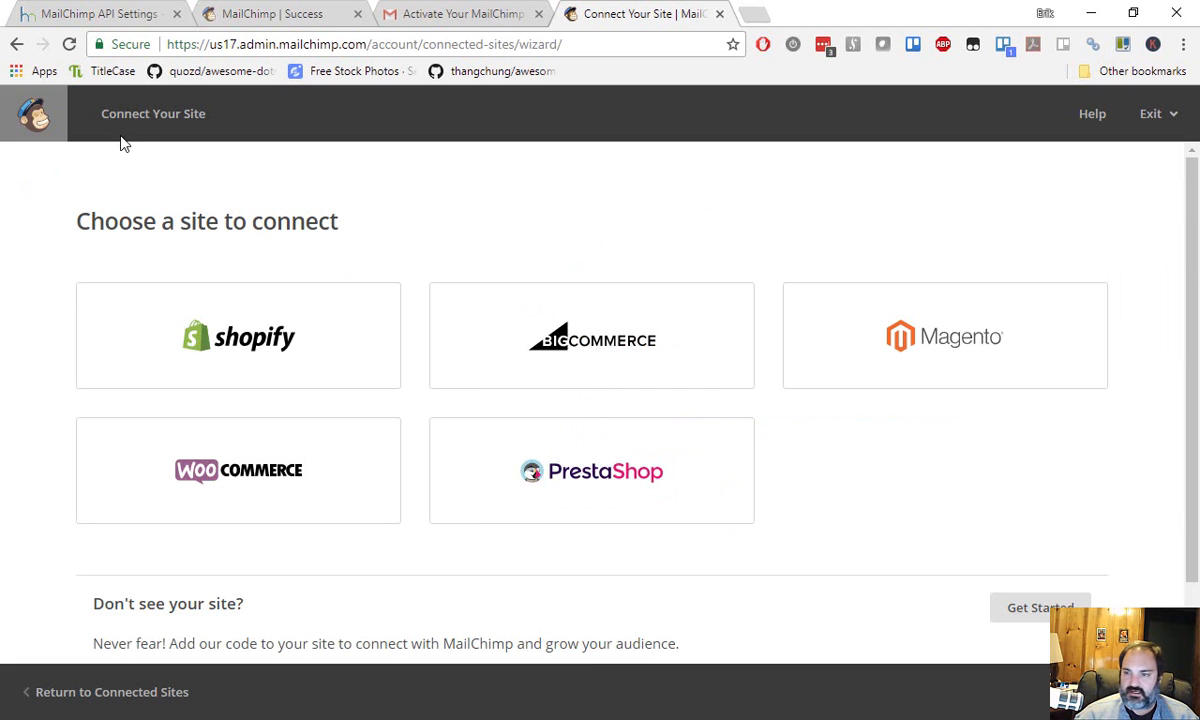
left_click(16, 46)
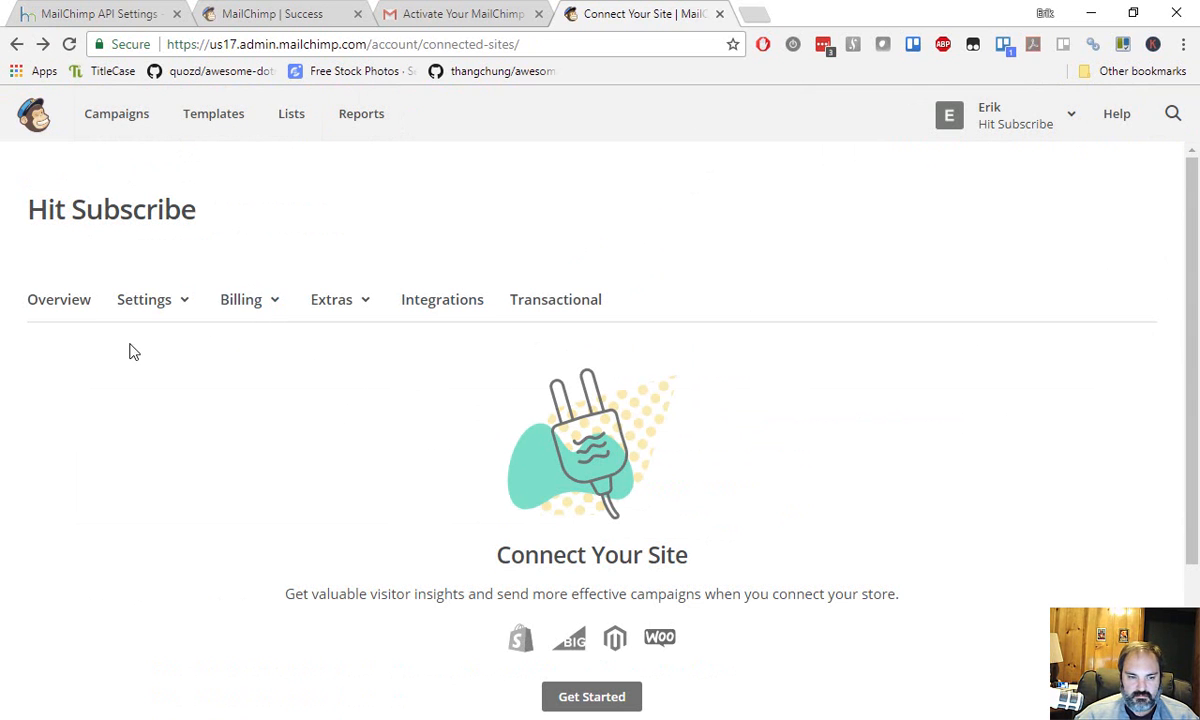
Go through the account settings menus to Extras > API keys.
left_click(152, 304)
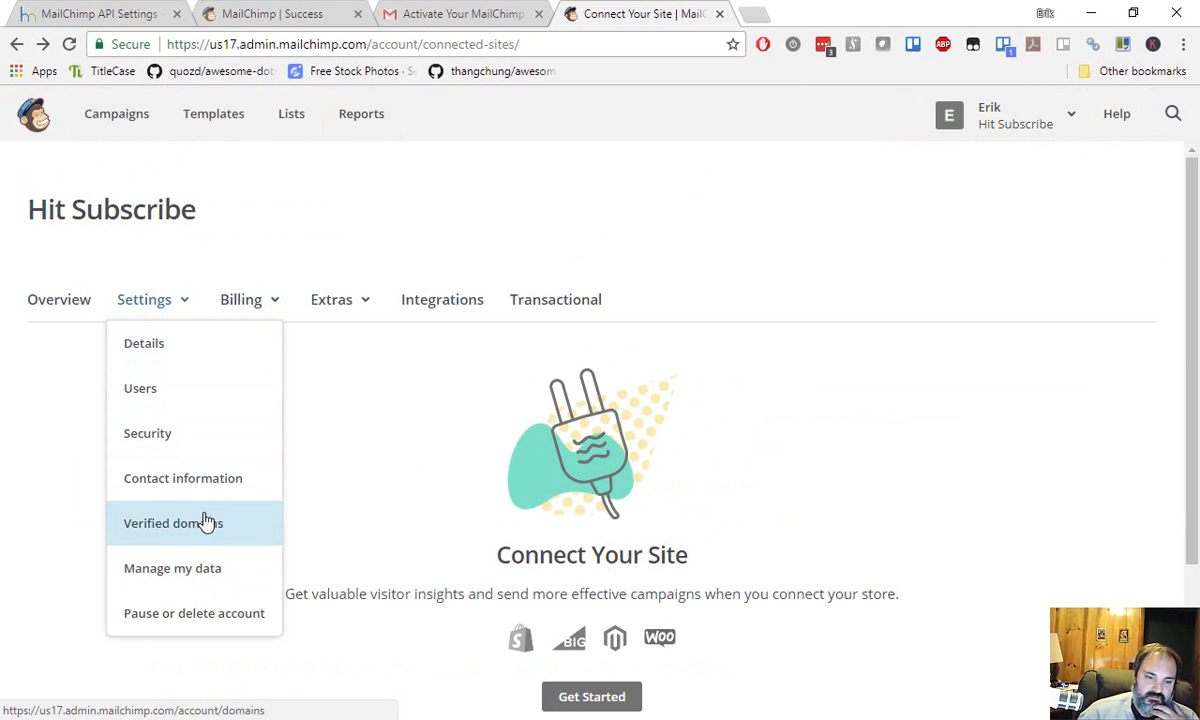
left_click(279, 305)
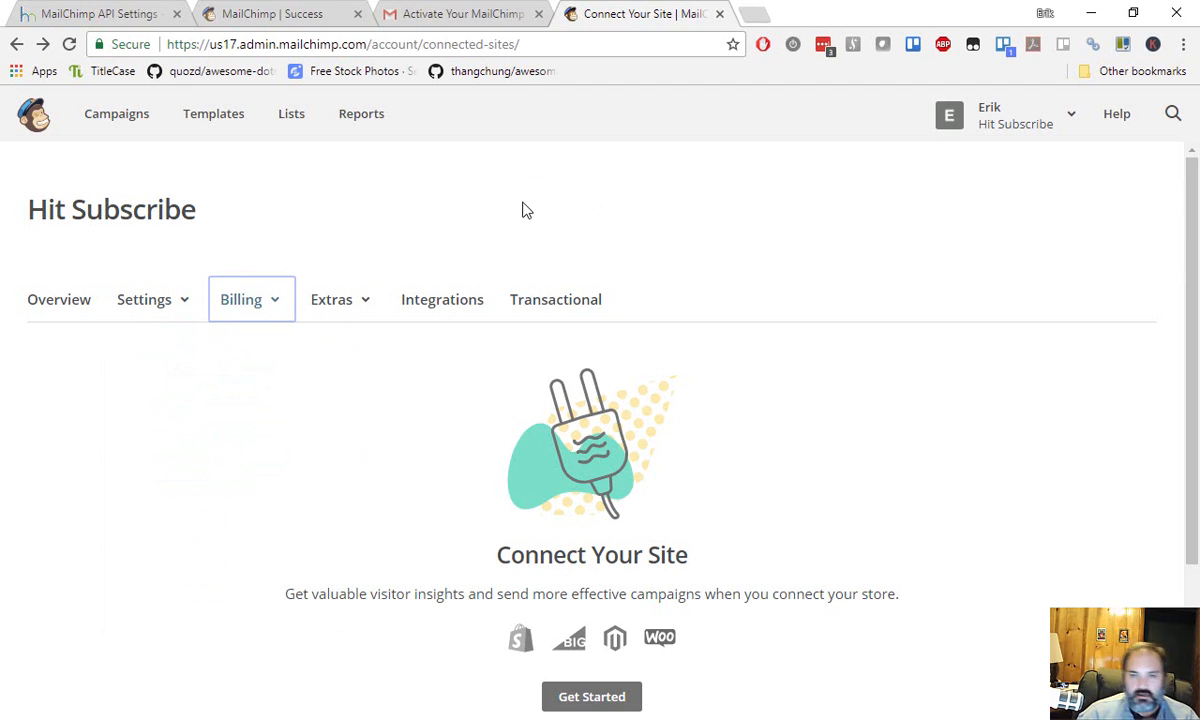
left_click(121, 310)
left_click(340, 310)
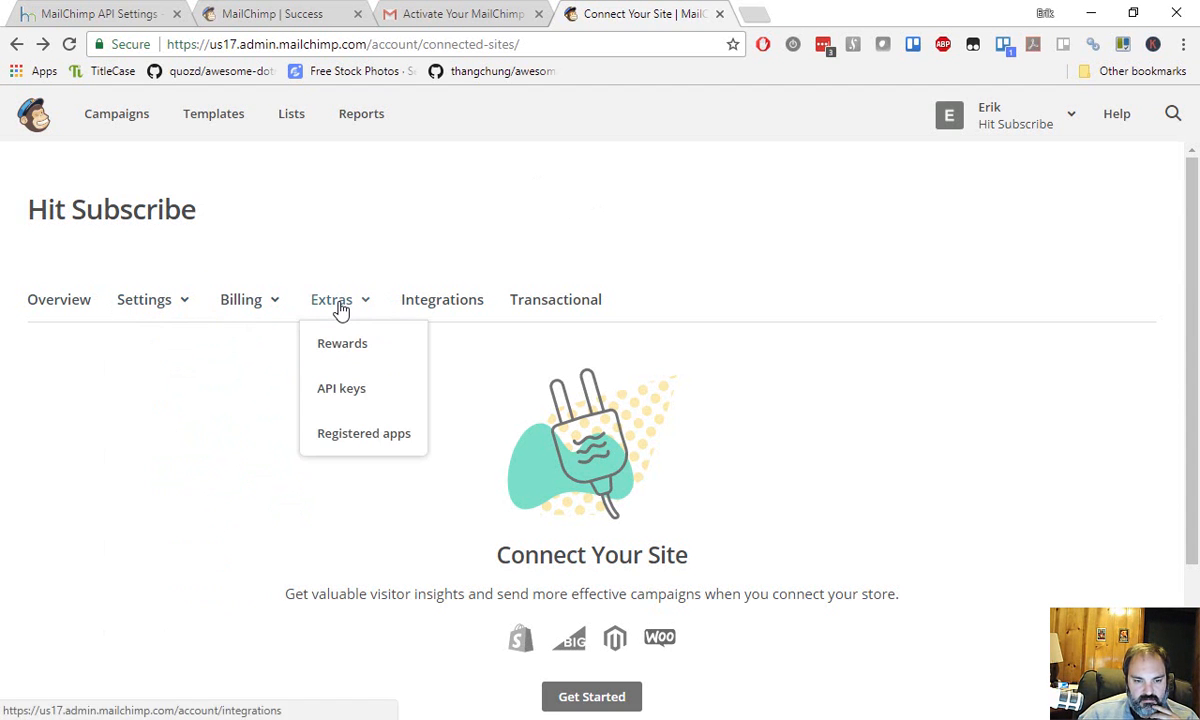
left_click(352, 399)
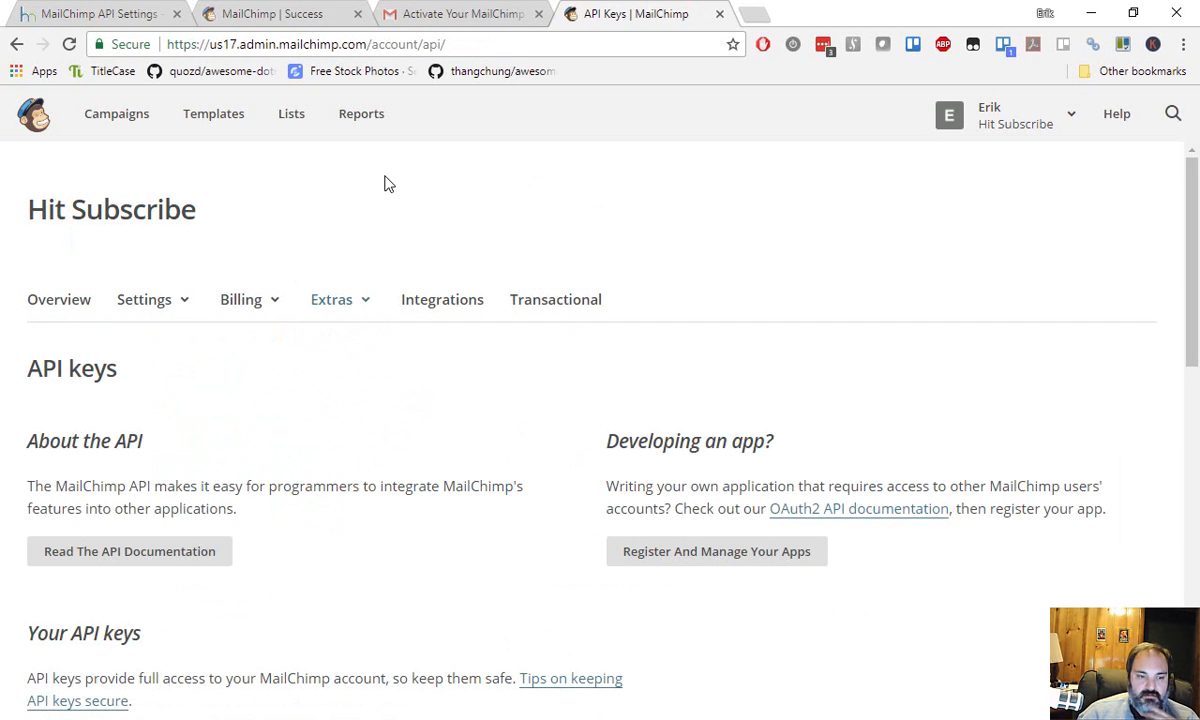
Create a new MailChimp API key under Your API keys.
scroll(358, 297, "down", 4)
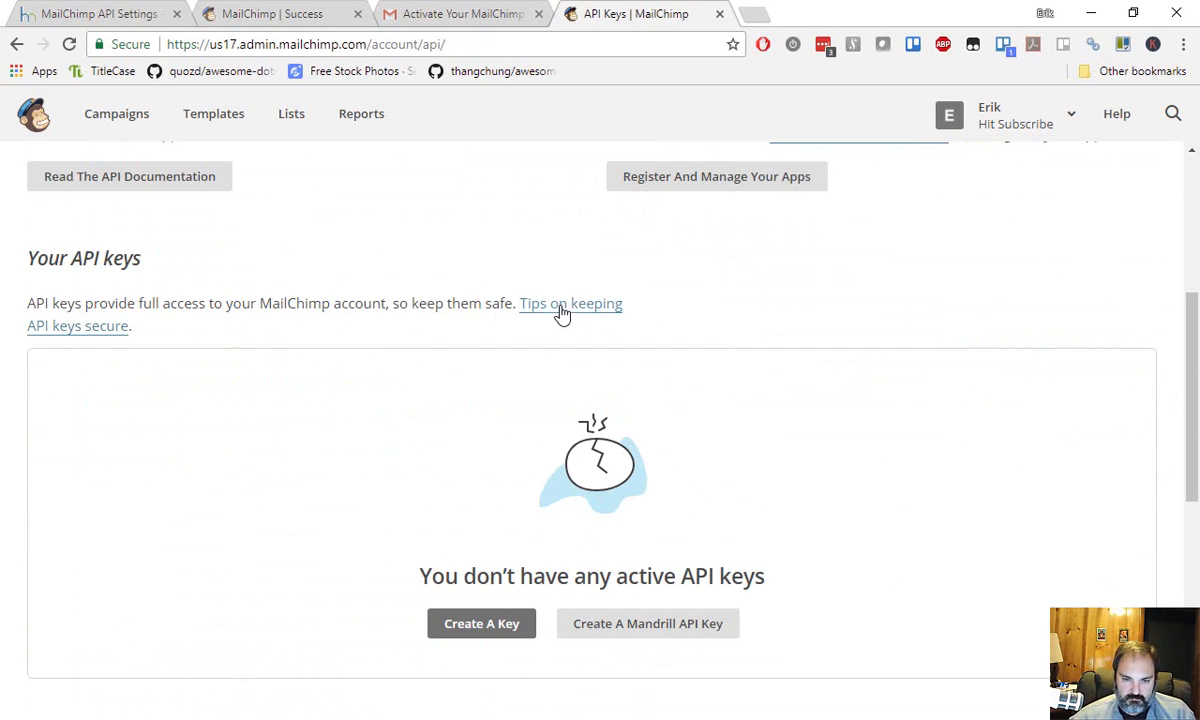
scroll(460, 272, "down", 2)
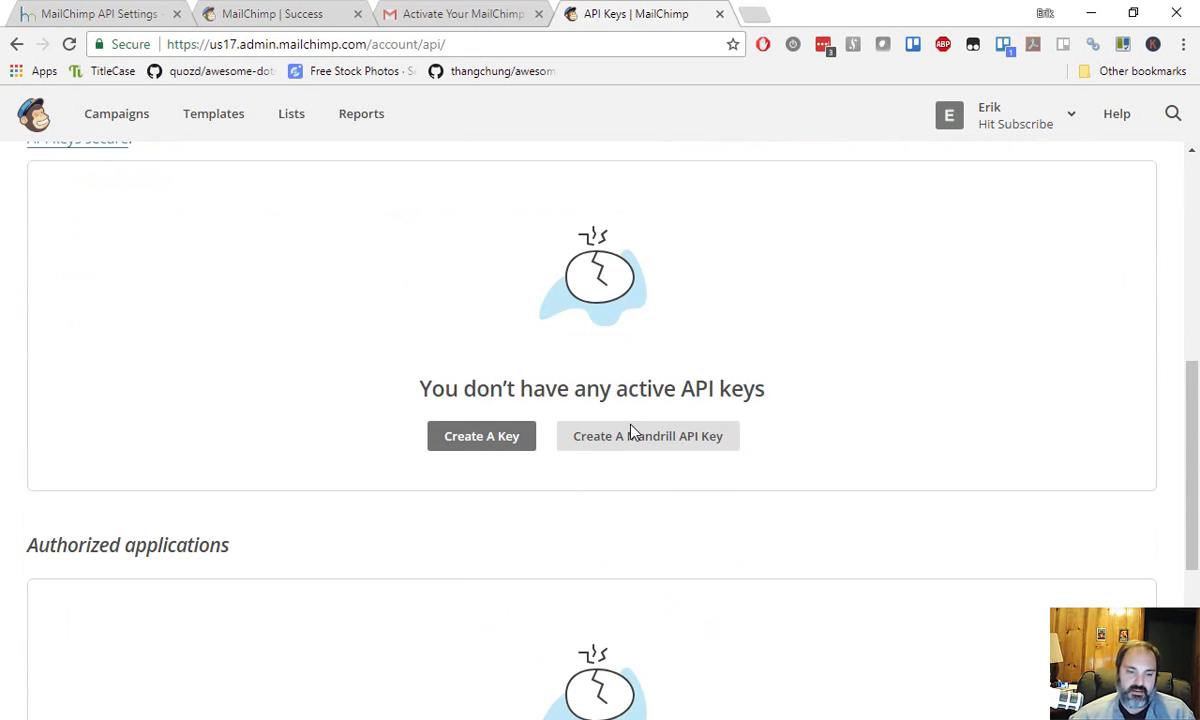
scroll(500, 470, "down", 2)
scroll(504, 453, "up", 1)
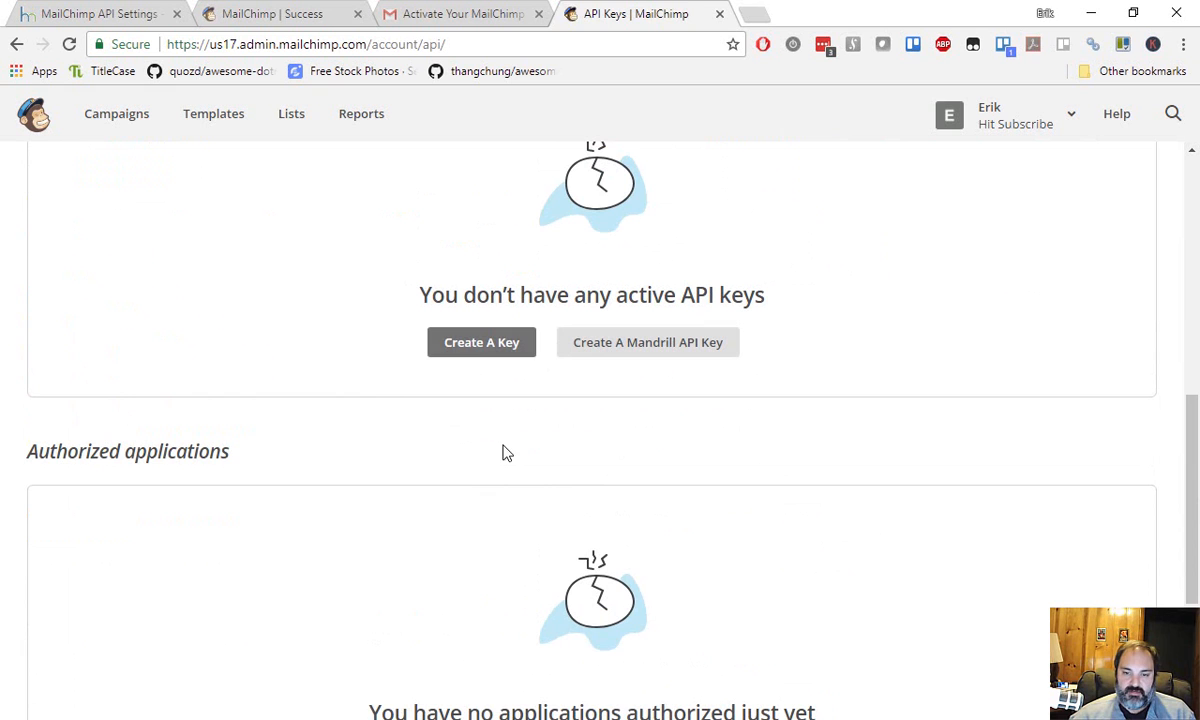
left_click(482, 342)
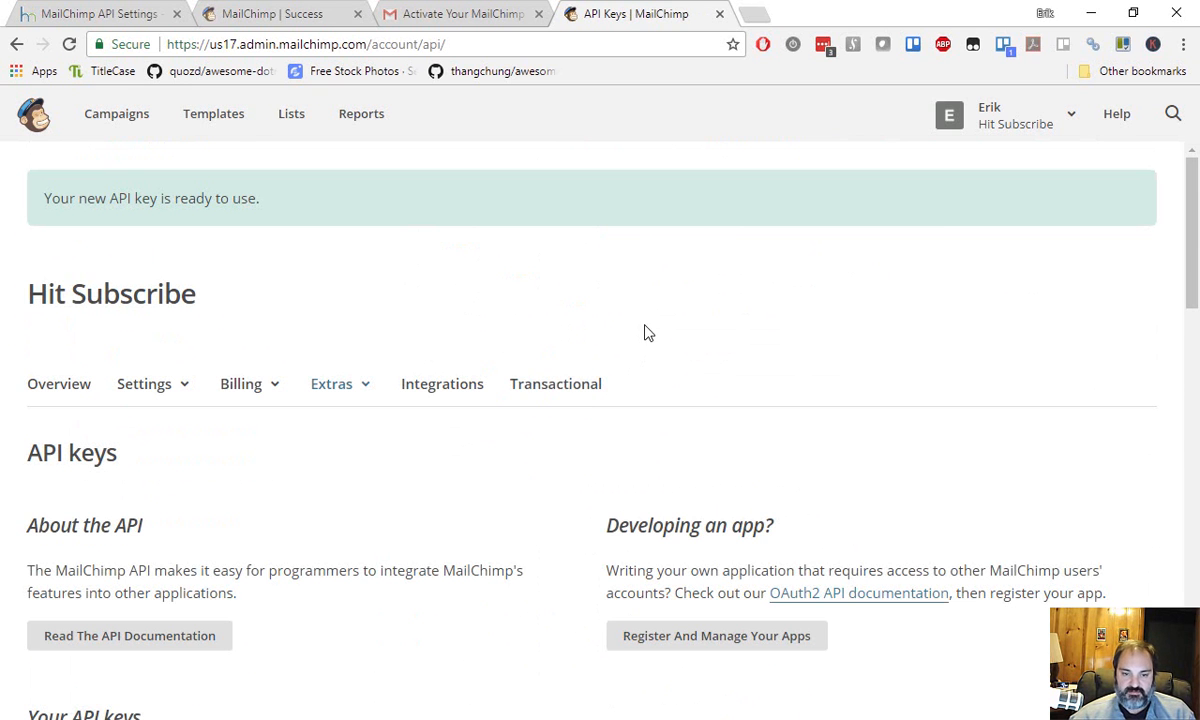
left_click_drag(47, 201, 434, 247)
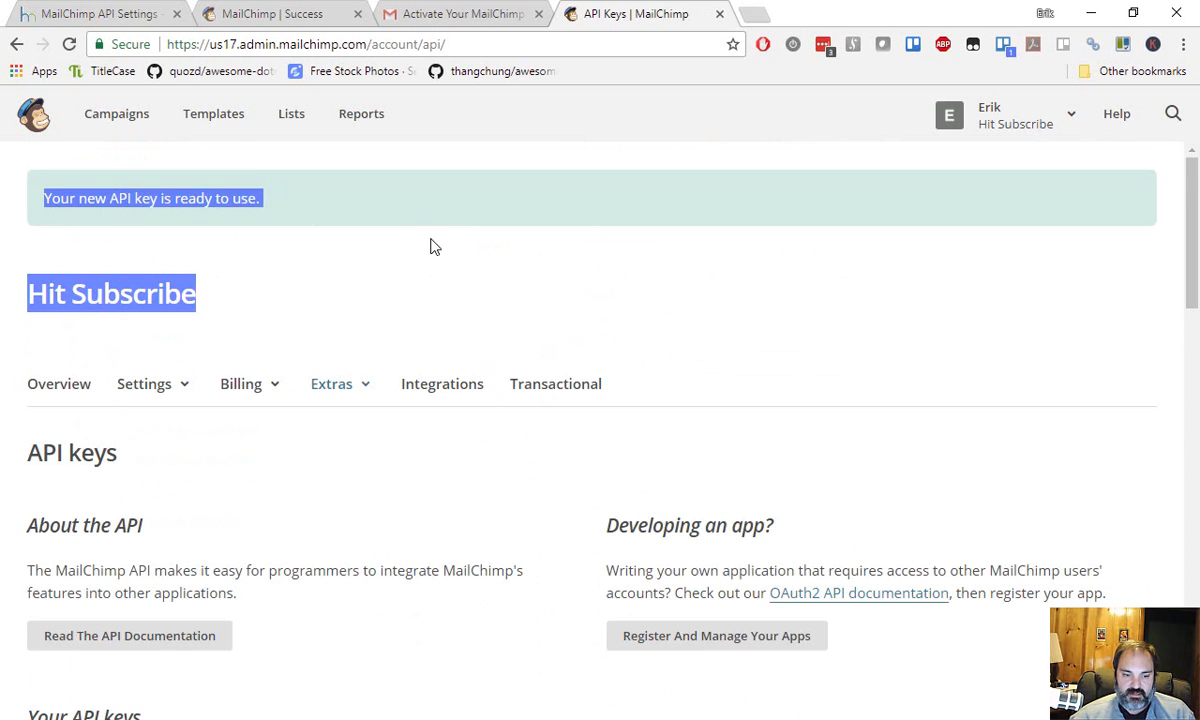
left_click(455, 220)
Copy the new API key and return to the WordPress plugin settings.
scroll(453, 238, "down", 3)
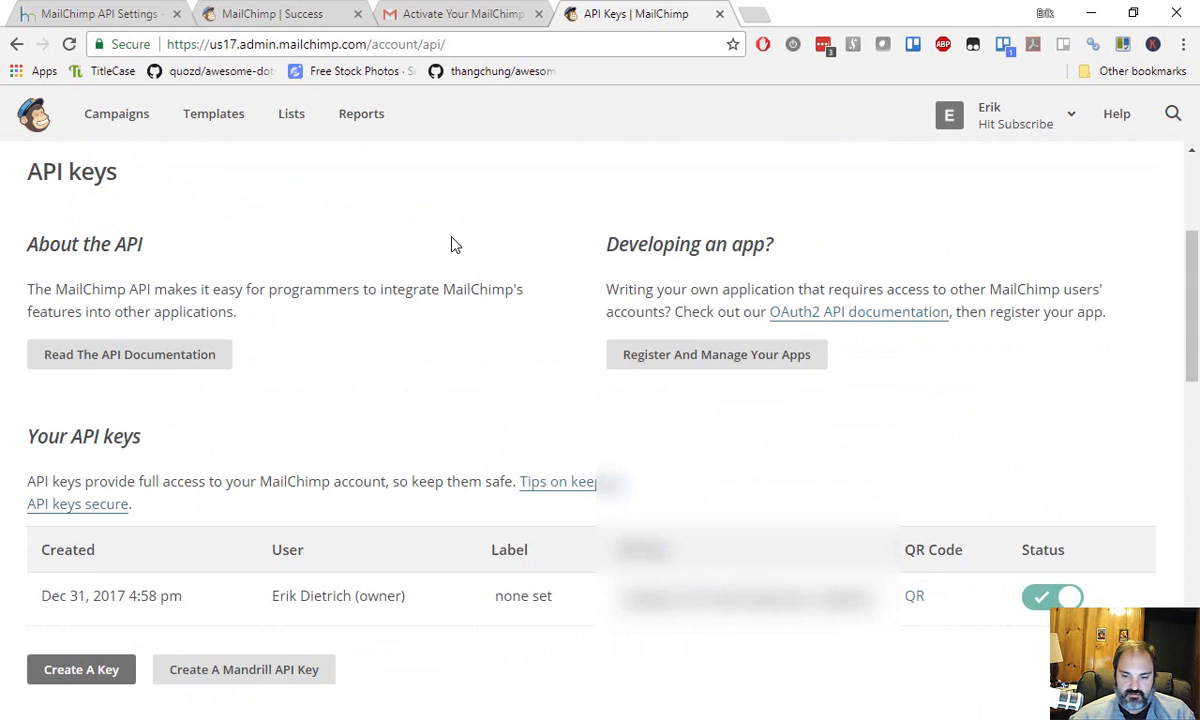
scroll(455, 245, "down", 2)
double_click(700, 408)
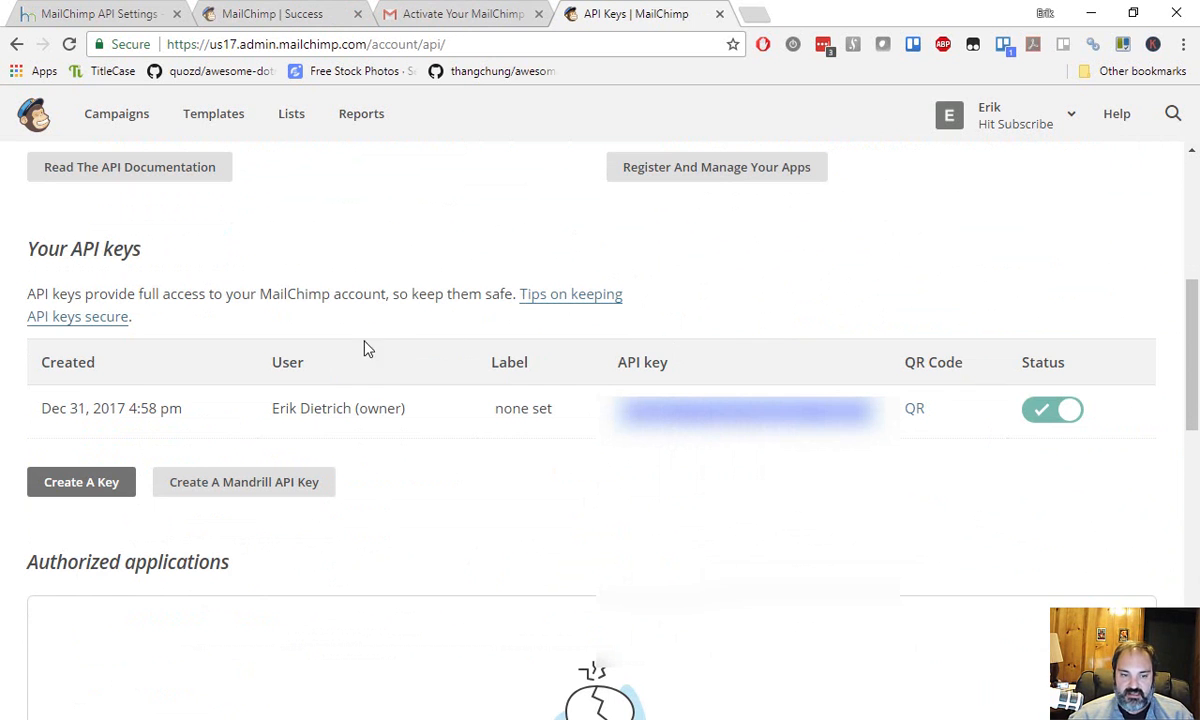
left_click(115, 12)
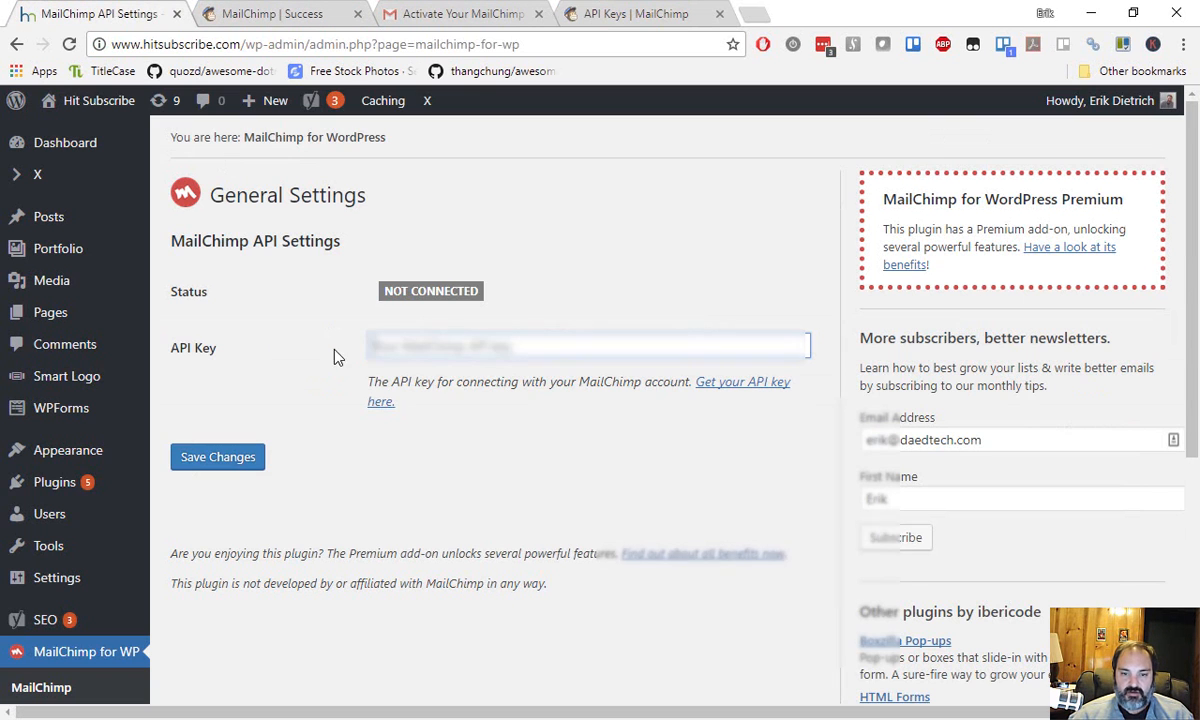
Paste and save the API key, then renew lists so Hit Subscribe appears as connected.
key("ctrl+v")
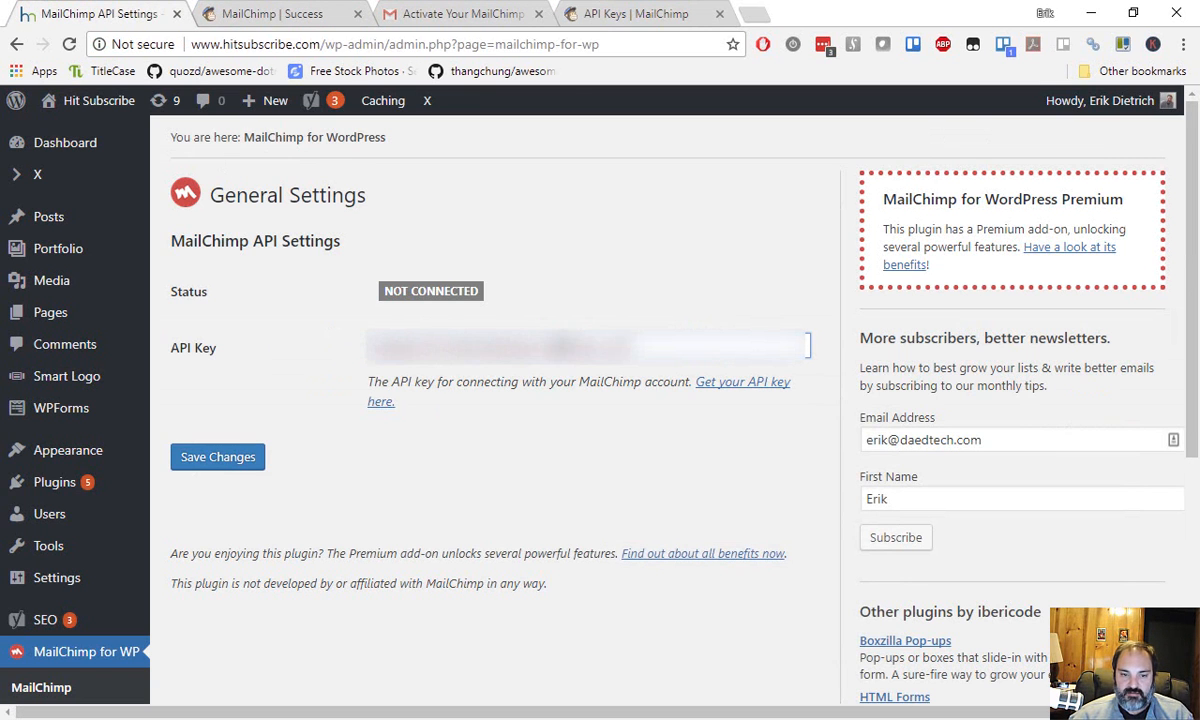
left_click(217, 468)
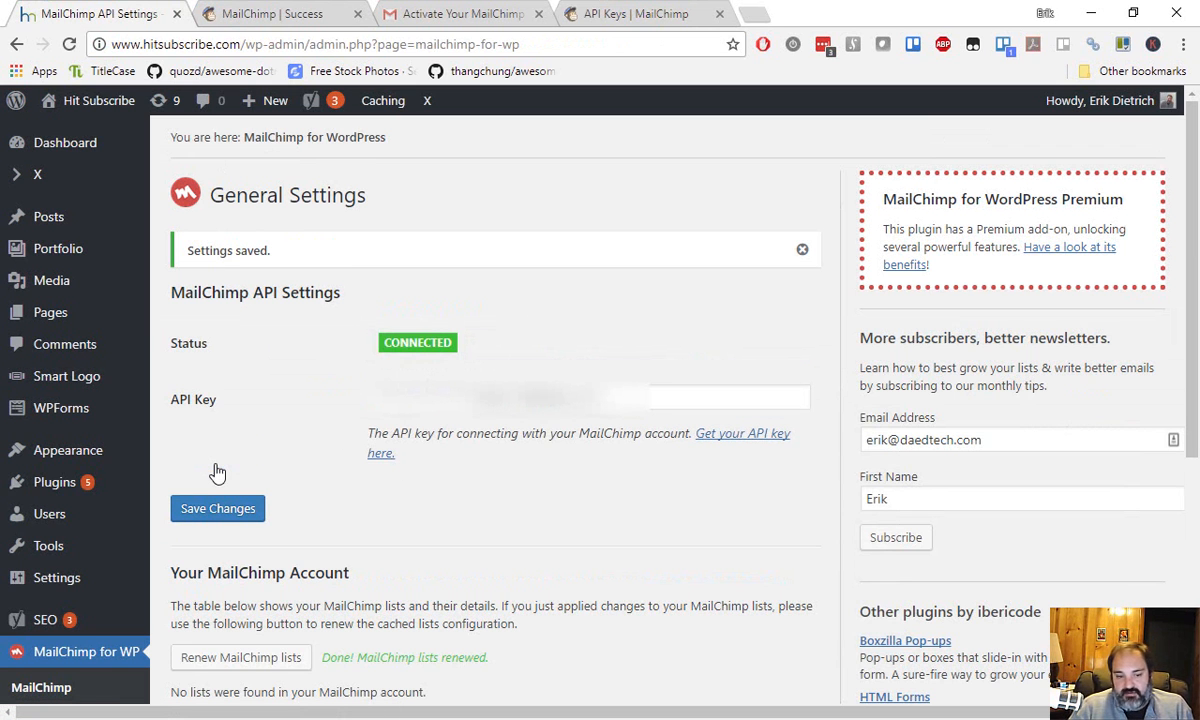
left_click(217, 472)
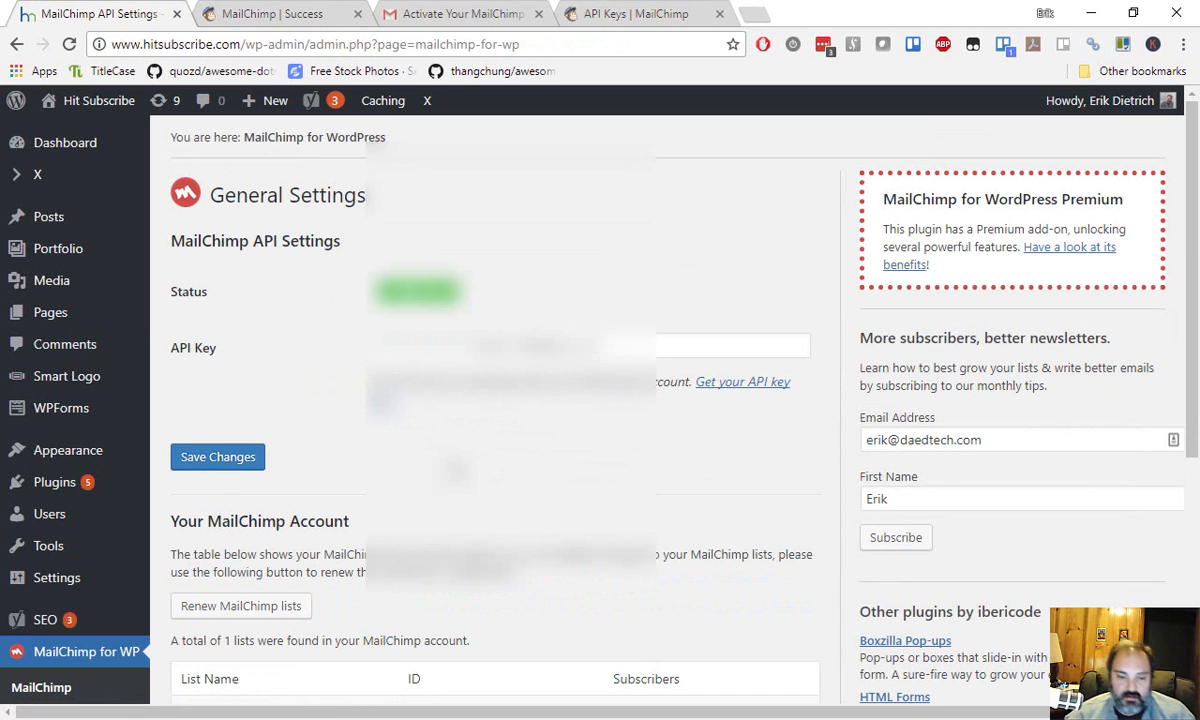
scroll(495, 400, "down", 2)
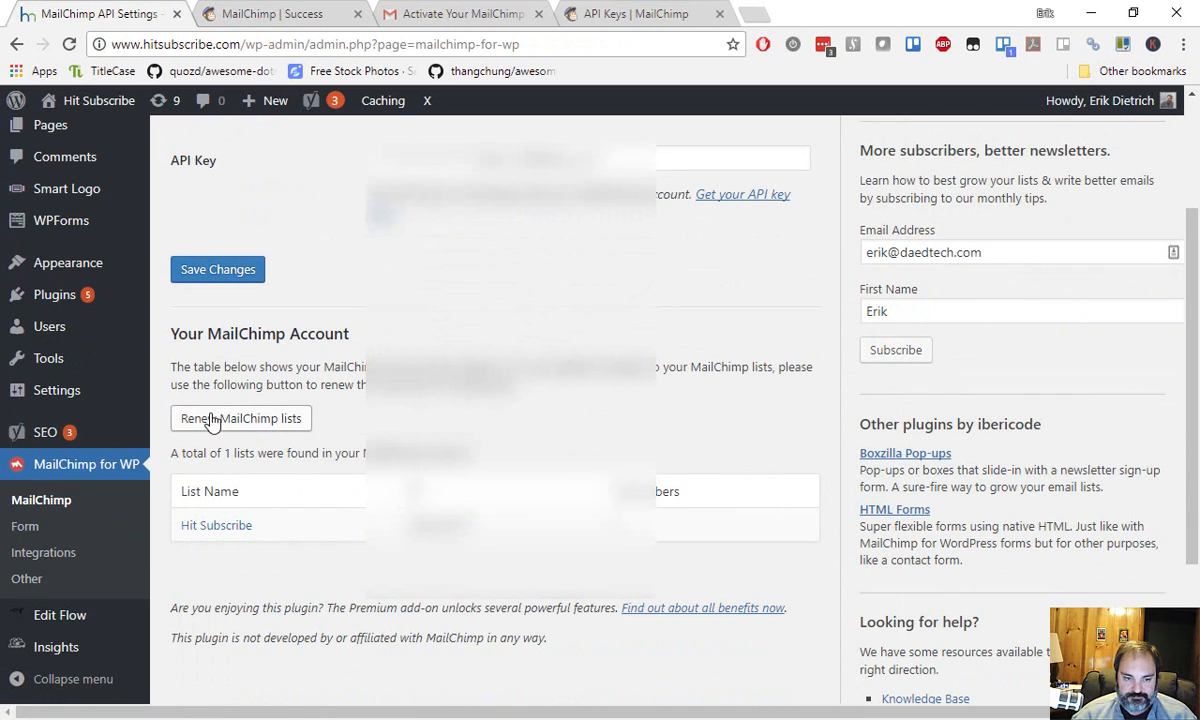
scroll(308, 378, "down", 2)
scroll(267, 298, "up", 1)
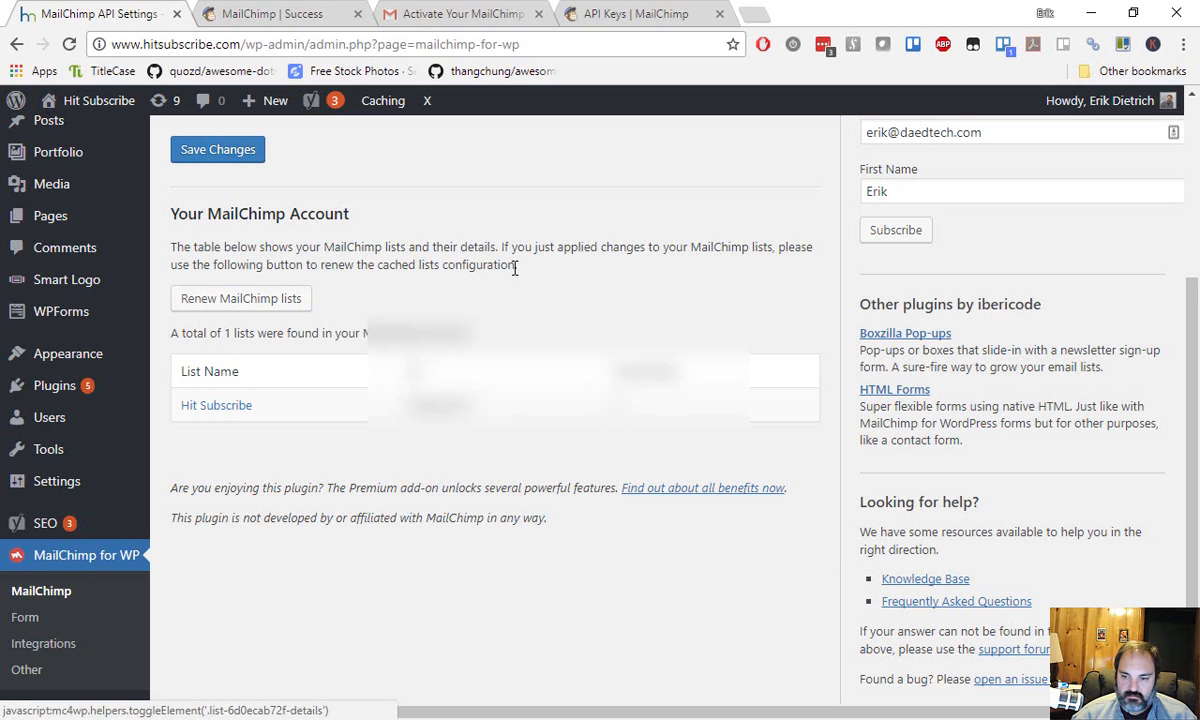
scroll(590, 305, "up", 3)
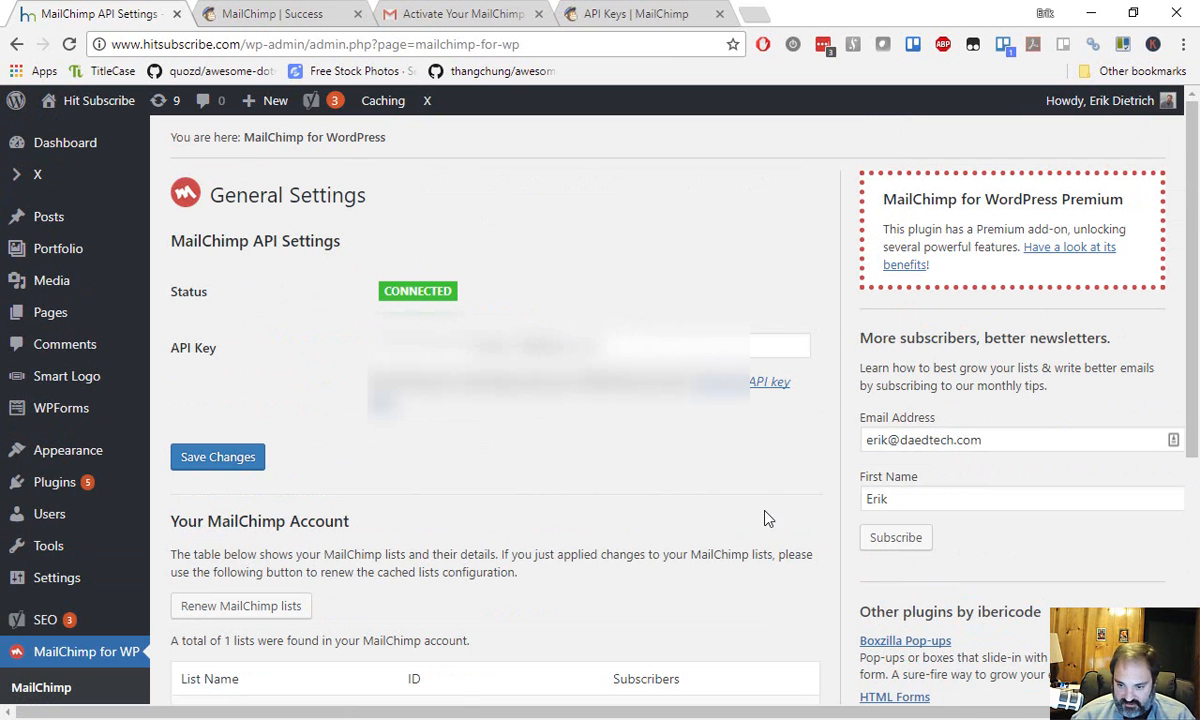
scroll(620, 452, "down", 1)
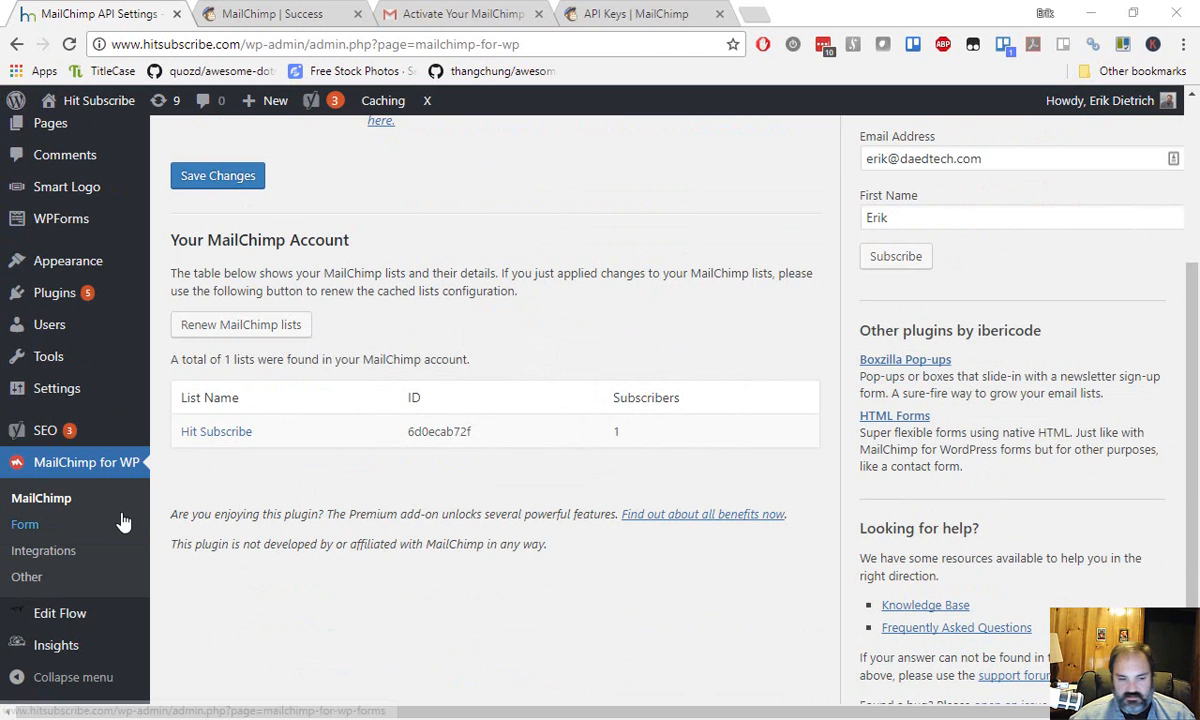
Create a signup form named 'In-Post Form' subscribed to the Hit Subscribe list.
left_click(46, 524)
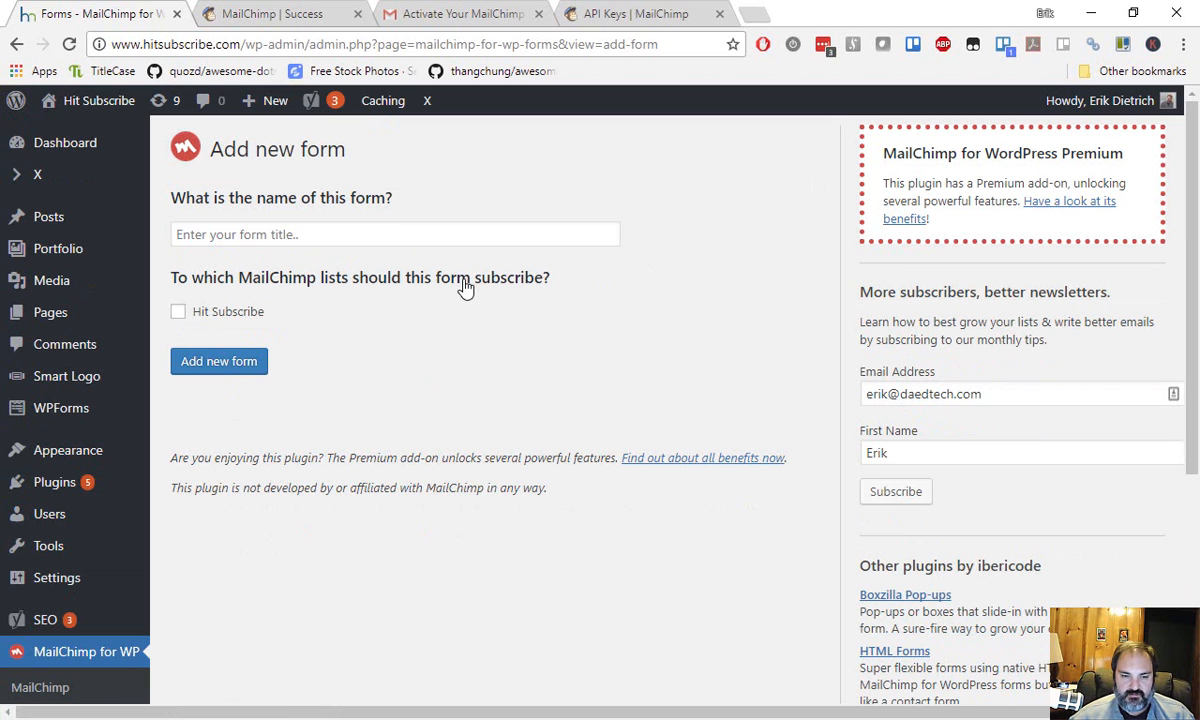
left_click(193, 313)
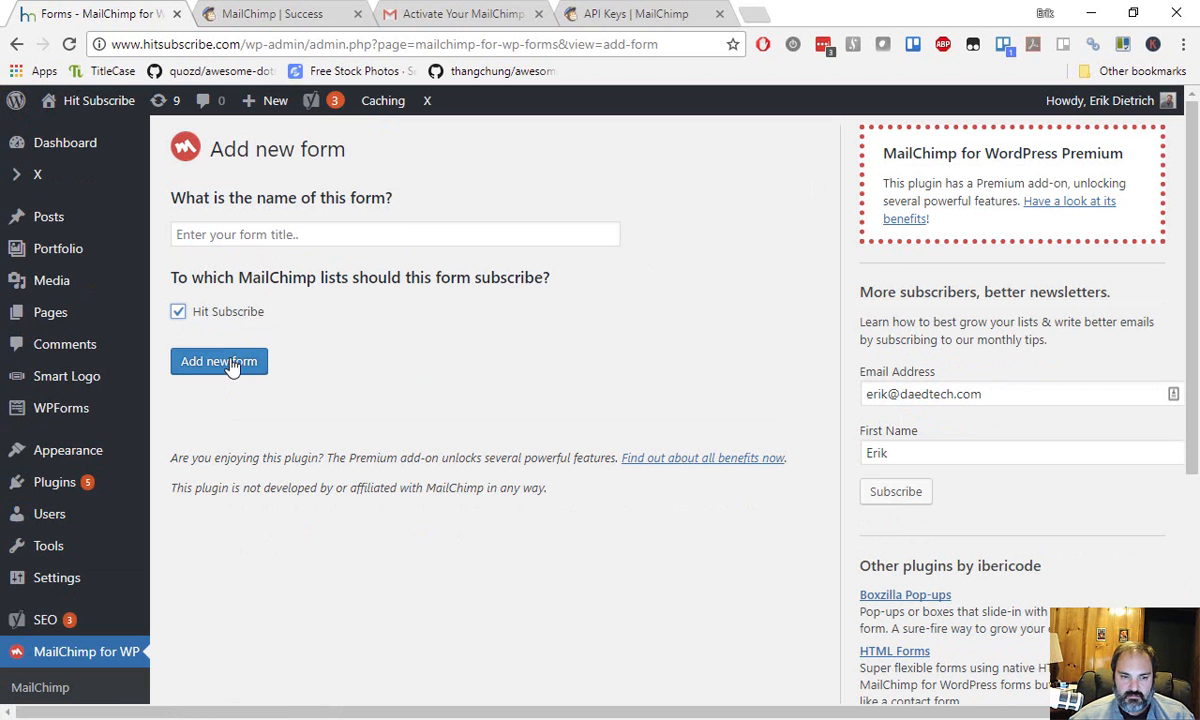
left_click(276, 235)
type("In-Post")
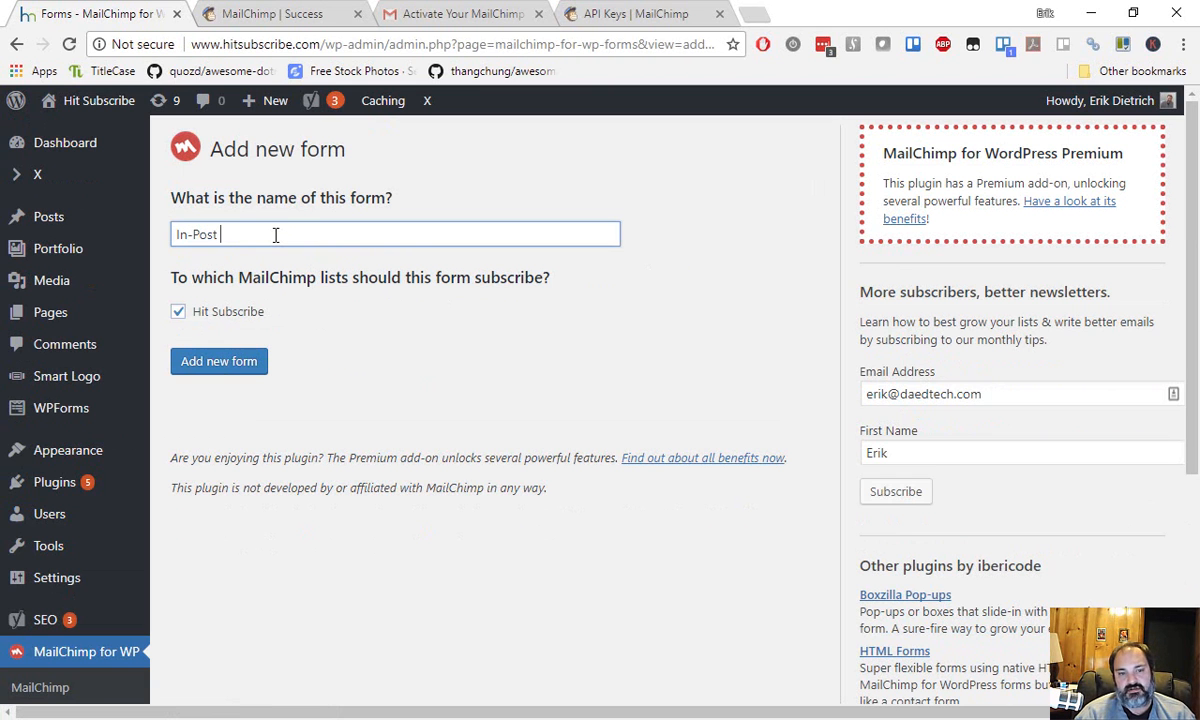
type(" Form")
left_click(240, 368)
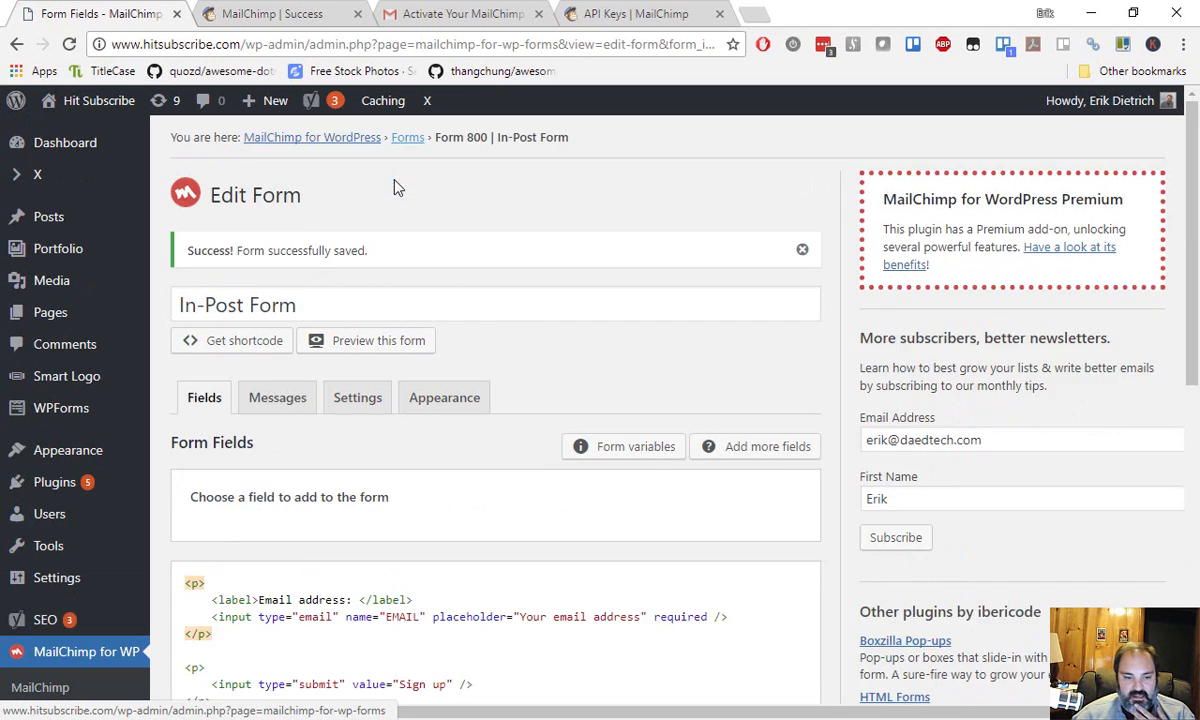
Review the new form's code, including the email field markup.
scroll(385, 203, "down", 1)
scroll(383, 204, "down", 1)
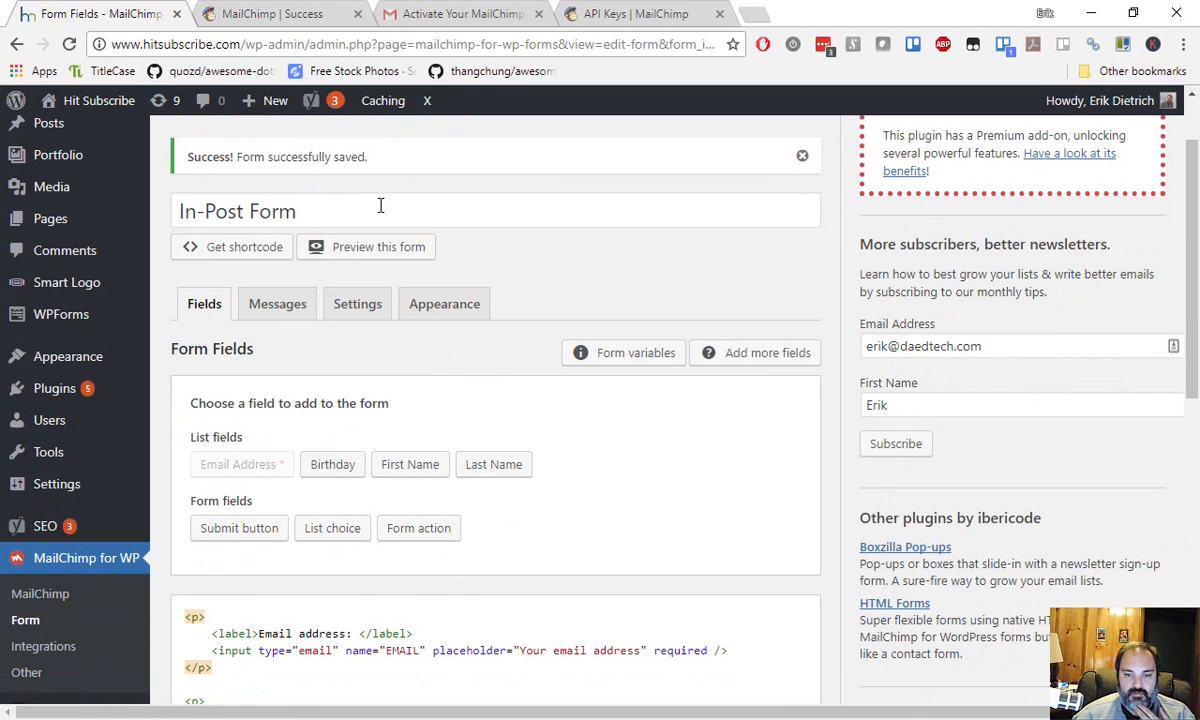
scroll(396, 268, "down", 2)
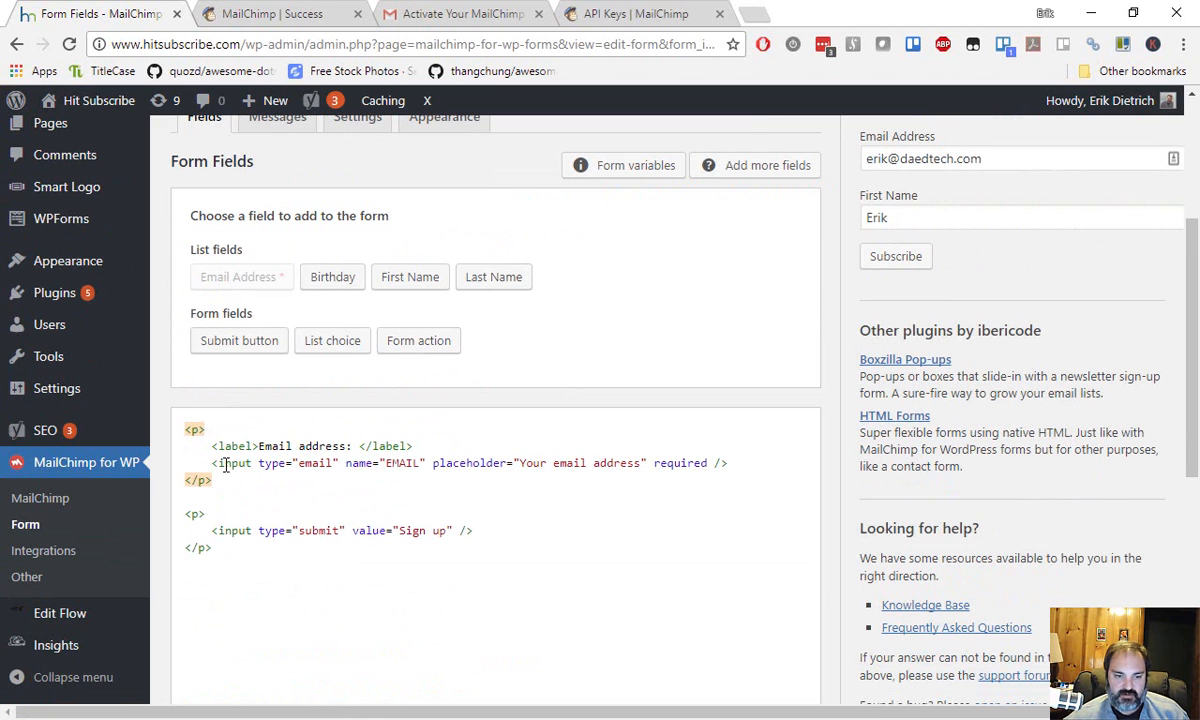
left_click_drag(201, 449, 737, 475)
left_click(736, 478)
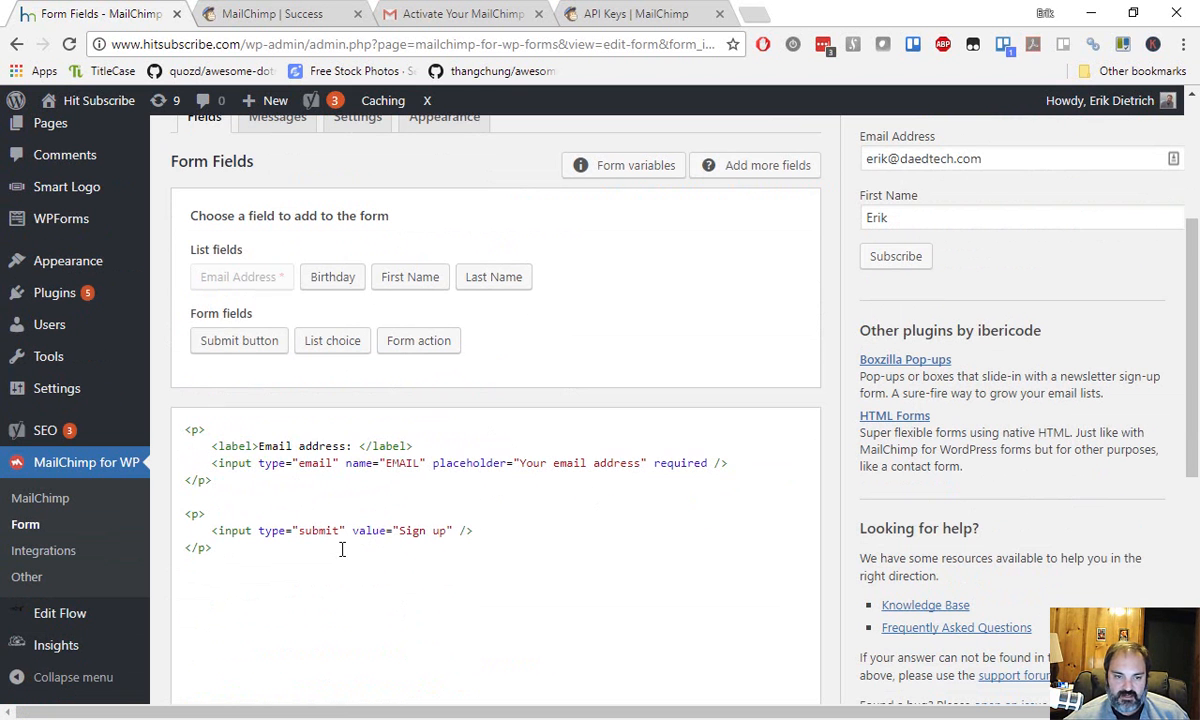
scroll(377, 492, "up", 2)
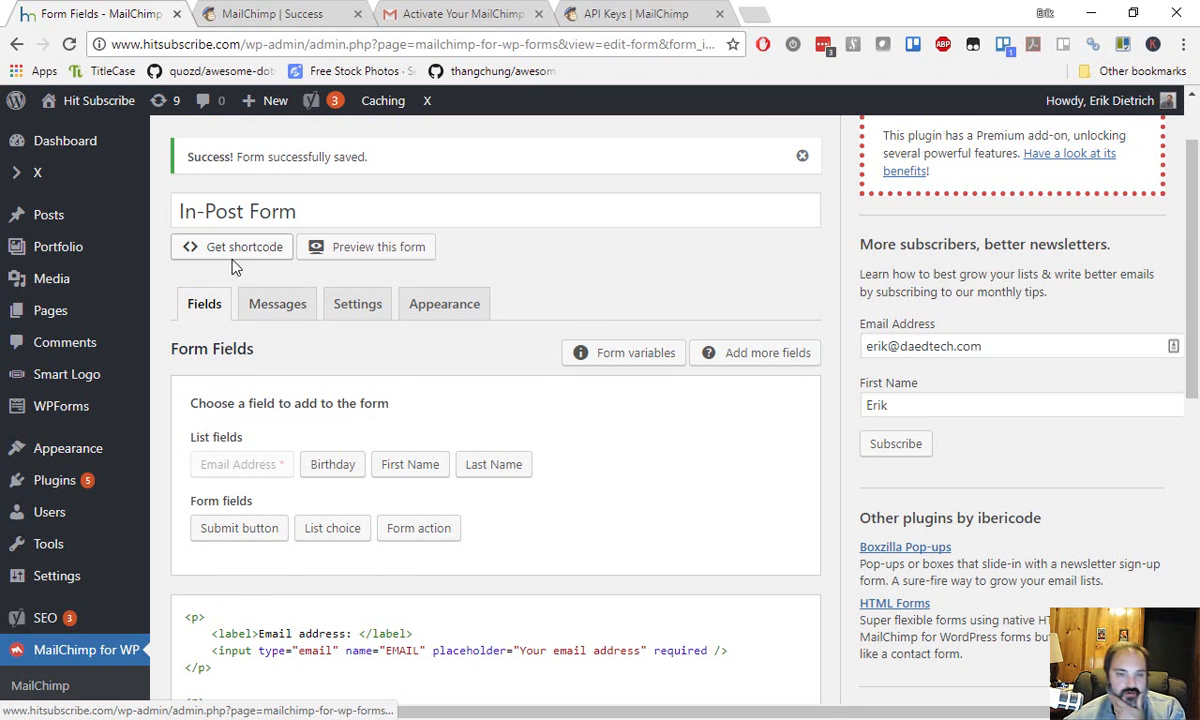
scroll(404, 360, "up", 3)
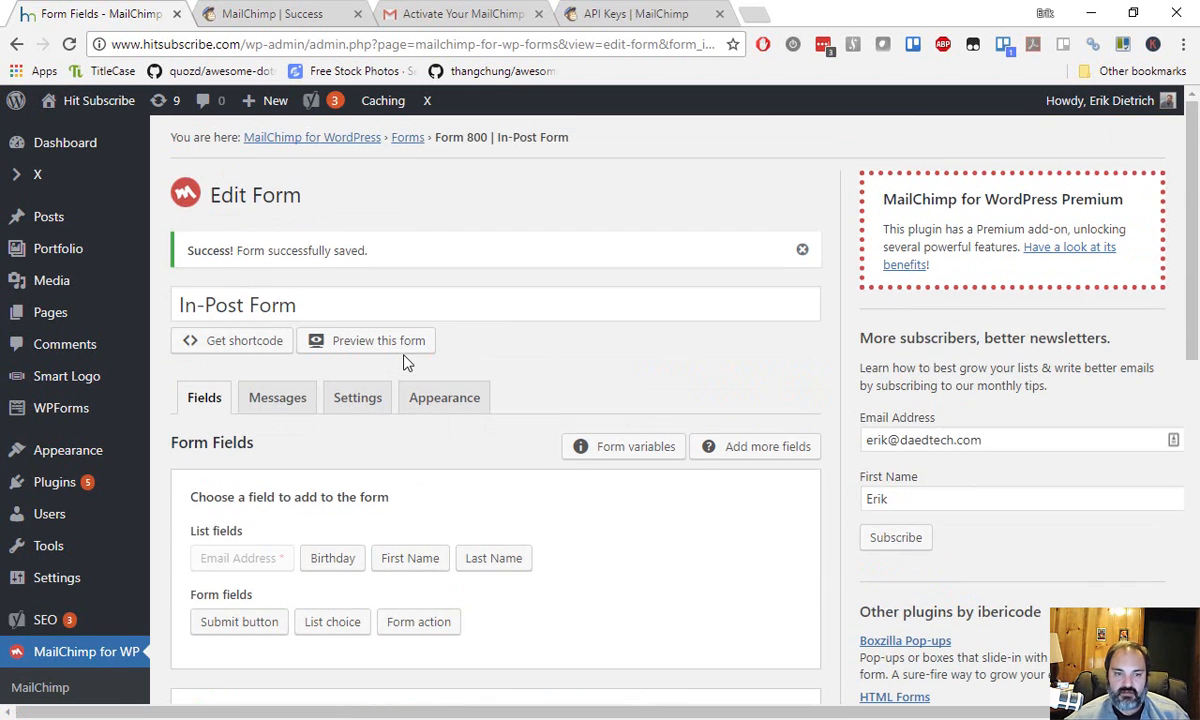
scroll(373, 375, "down", 3)
Copy the In-Post Form's [mc4wp_form id="800"] shortcode from the Get shortcode prompt.
left_click(256, 248)
key("ctrl+c")
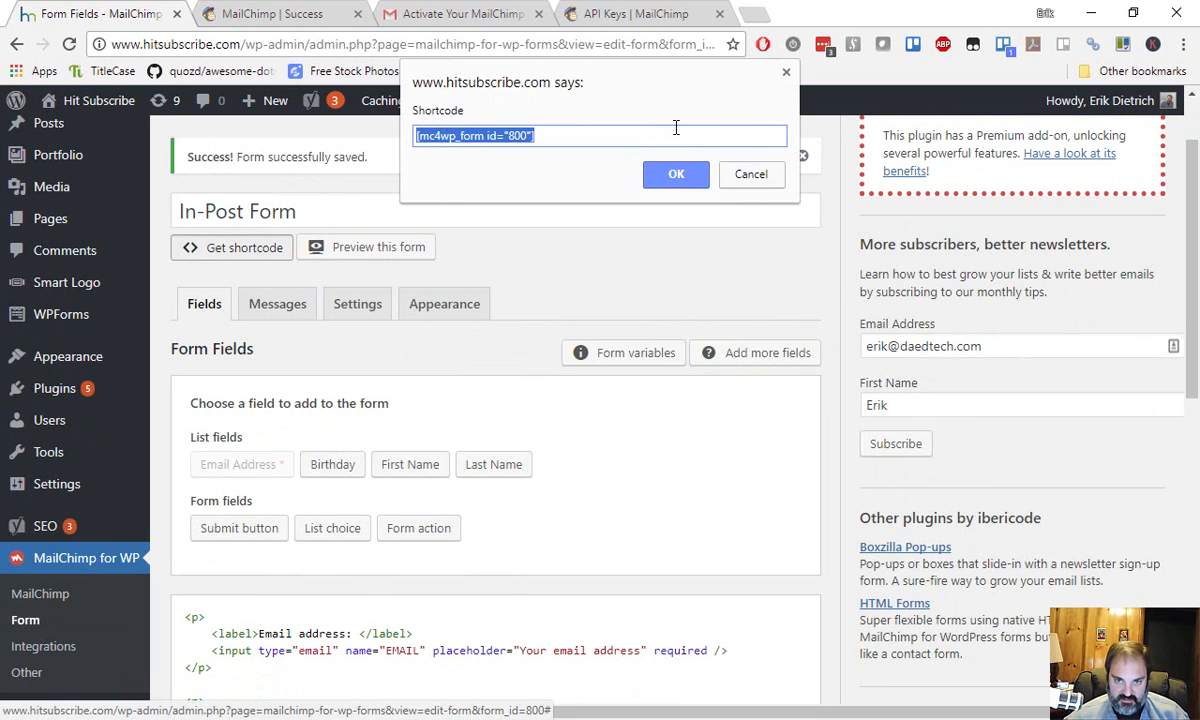
left_click(692, 176)
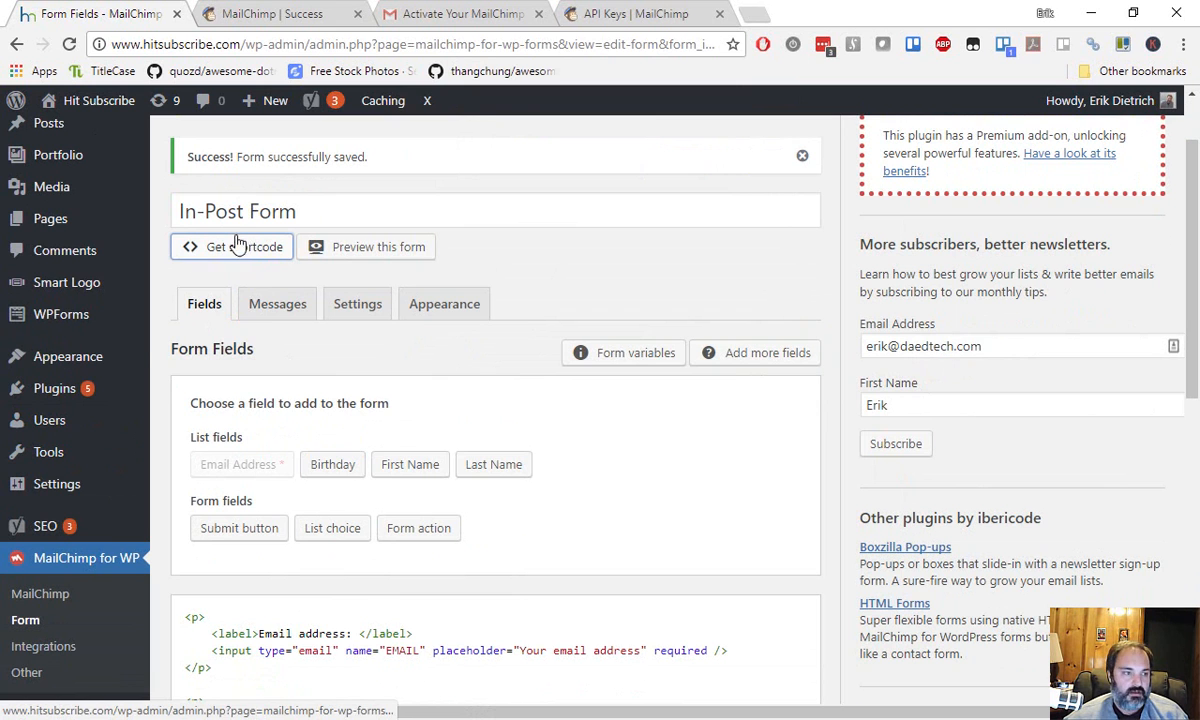
mouse_move(92, 282)
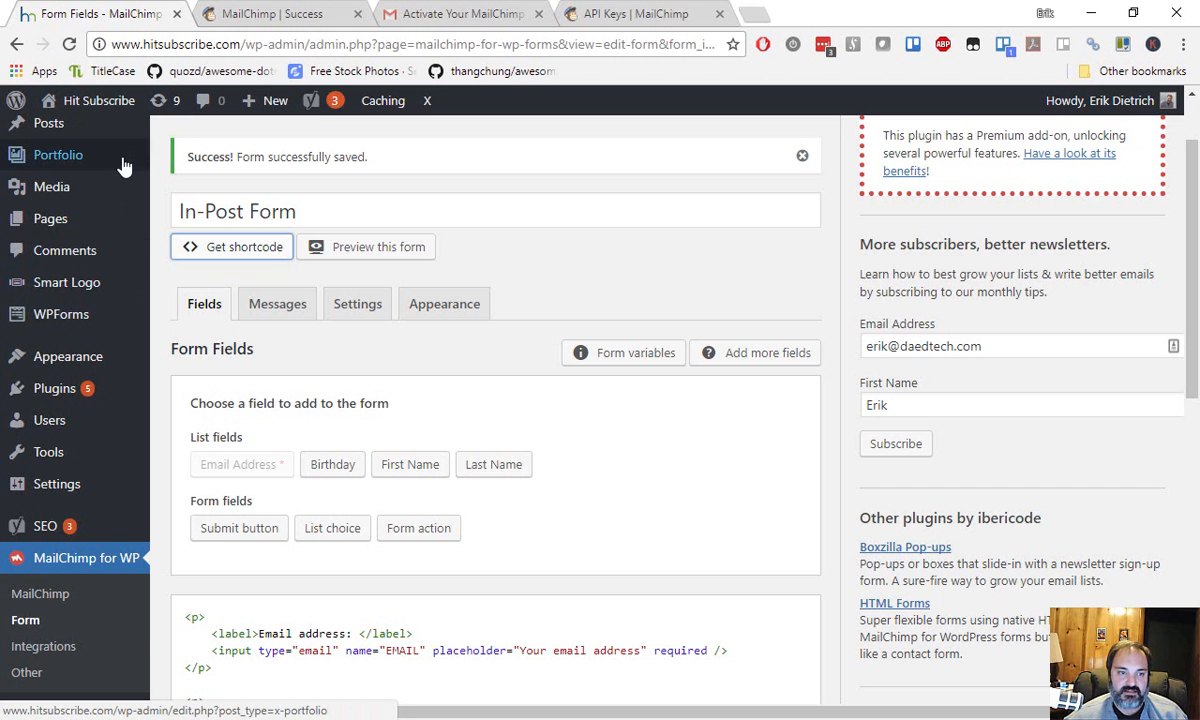
mouse_move(75, 160)
scroll(80, 250, "up", 1)
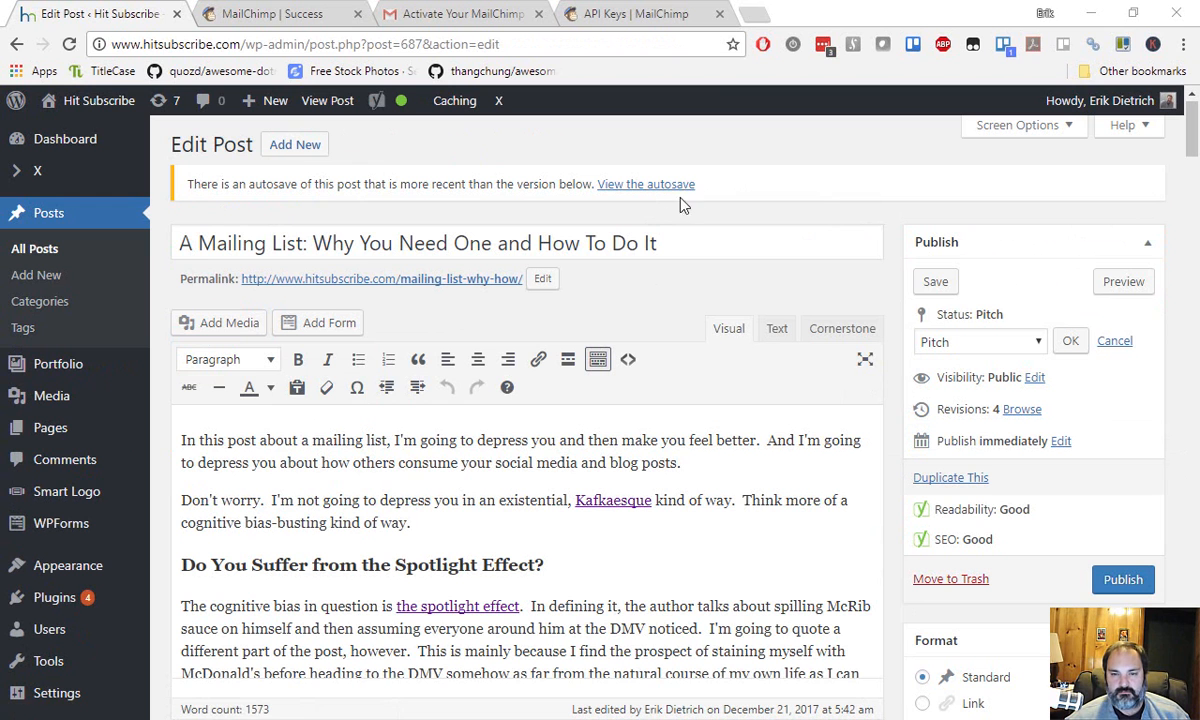
left_click(632, 184)
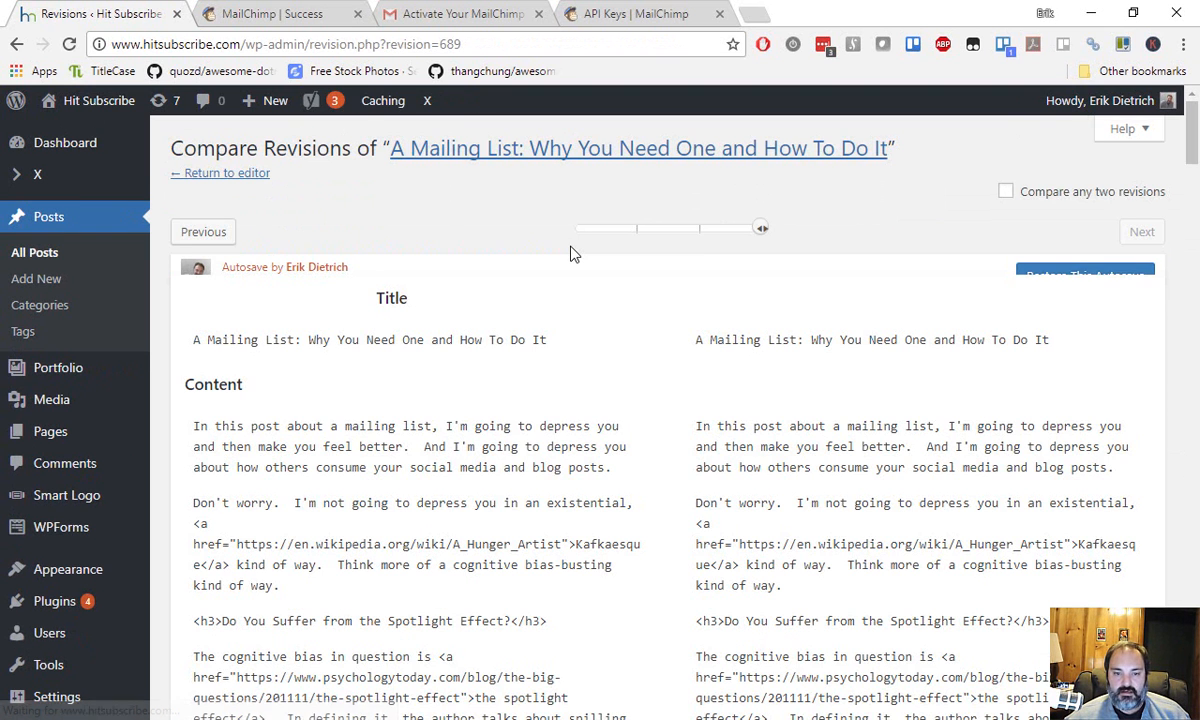
left_click(16, 44)
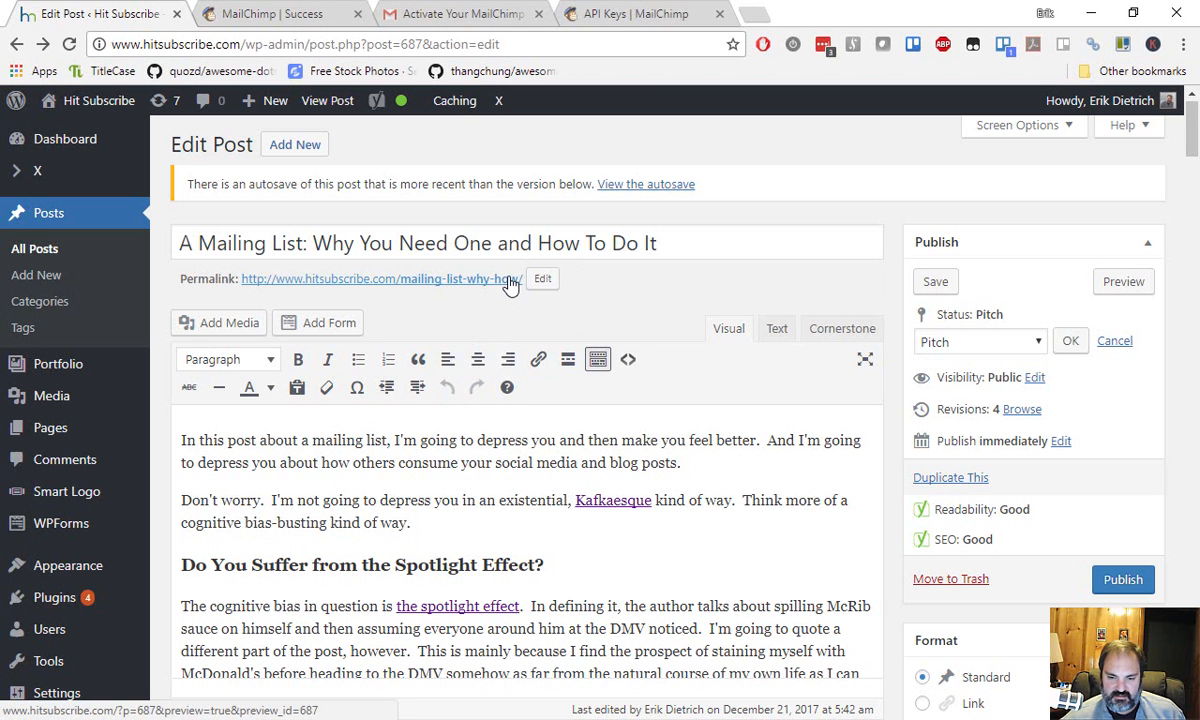
scroll(510, 285, "down", 2)
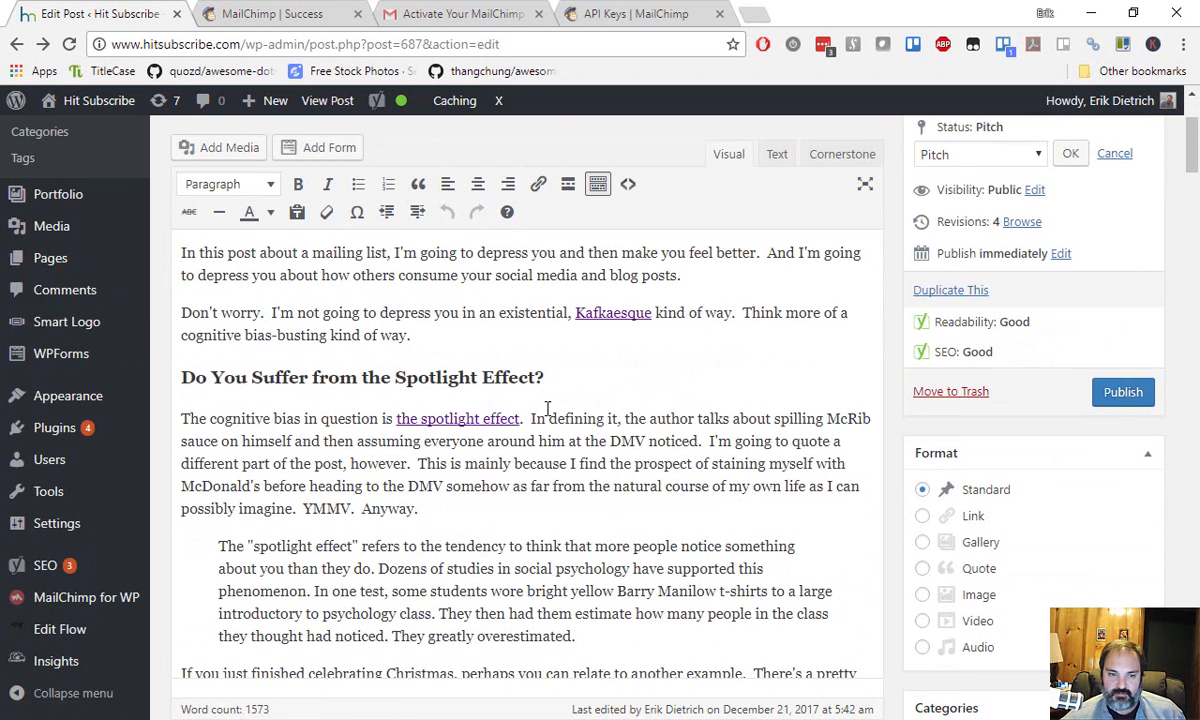
scroll(337, 210, "up", 2)
left_click_drag(185, 248, 683, 238)
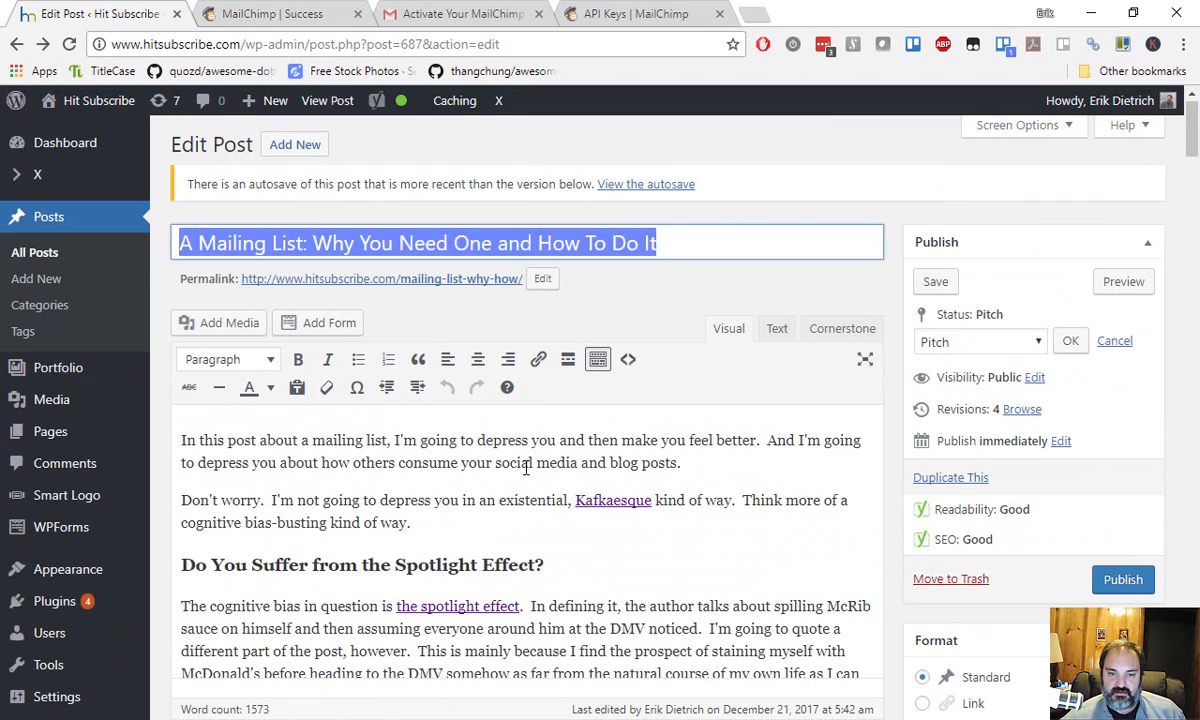
scroll(497, 487, "down", 12)
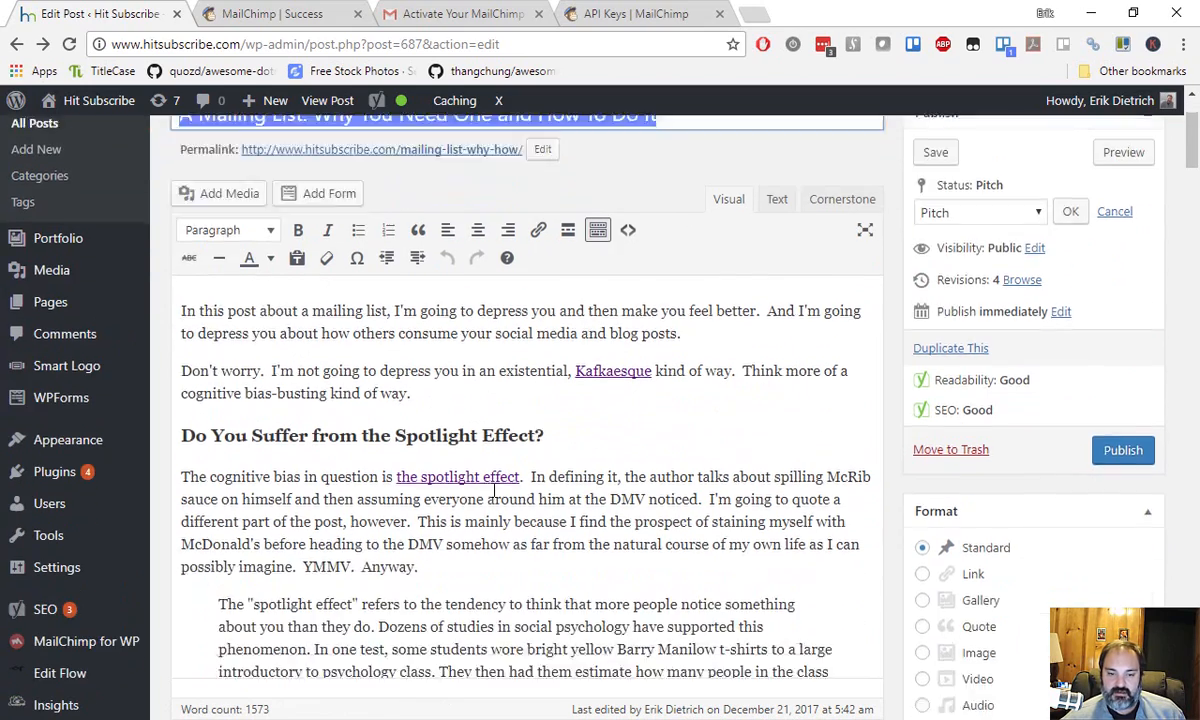
scroll(455, 408, "down", 6)
scroll(455, 405, "down", 12)
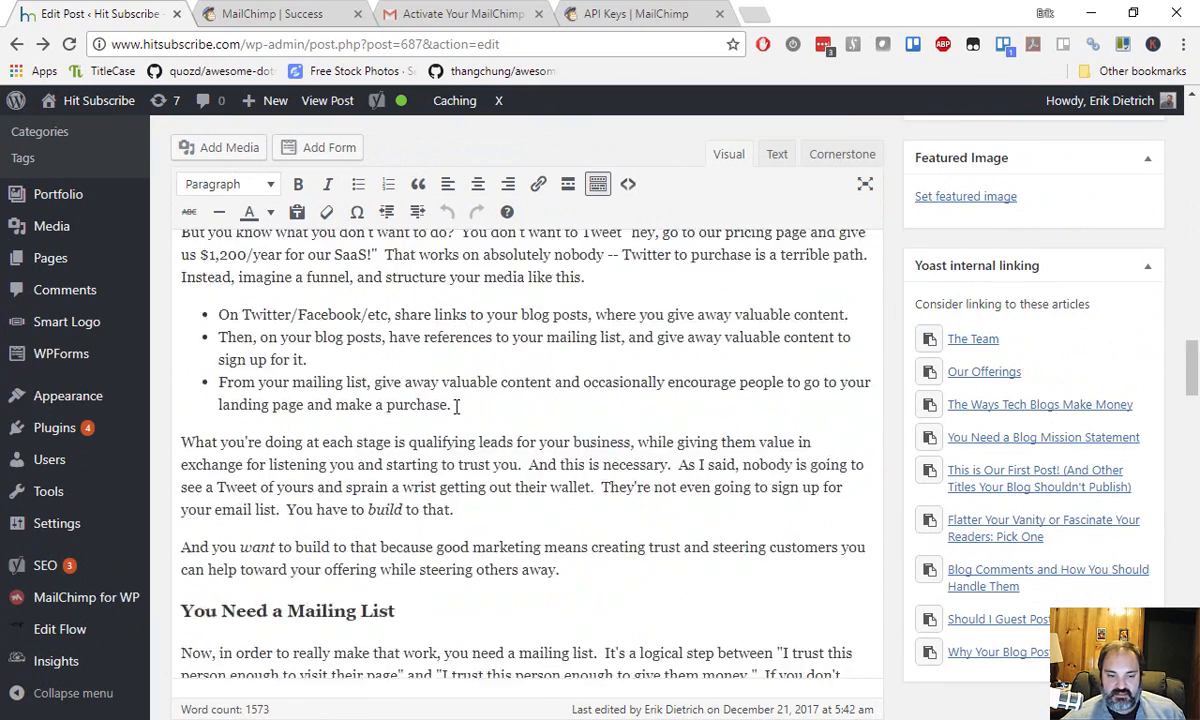
scroll(457, 406, "down", 8)
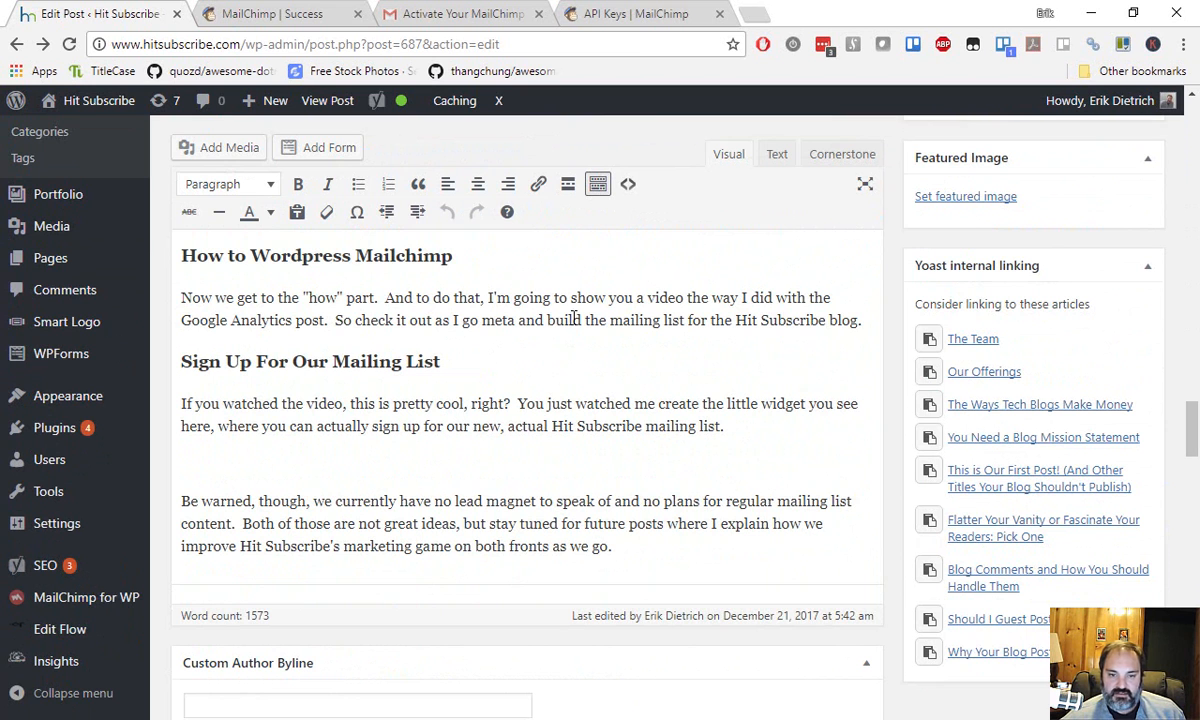
Paste [mc4wp_form id="800"] below the sign-up paragraph and save the post.
left_click(858, 320)
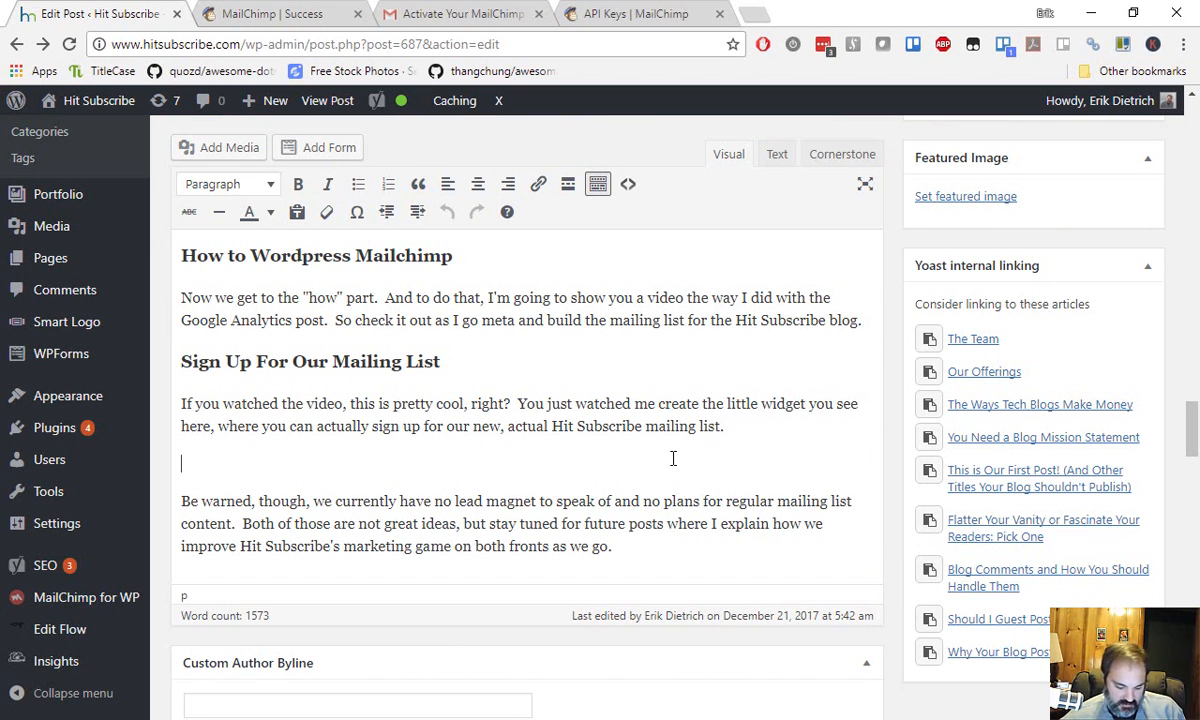
key("ctrl+v")
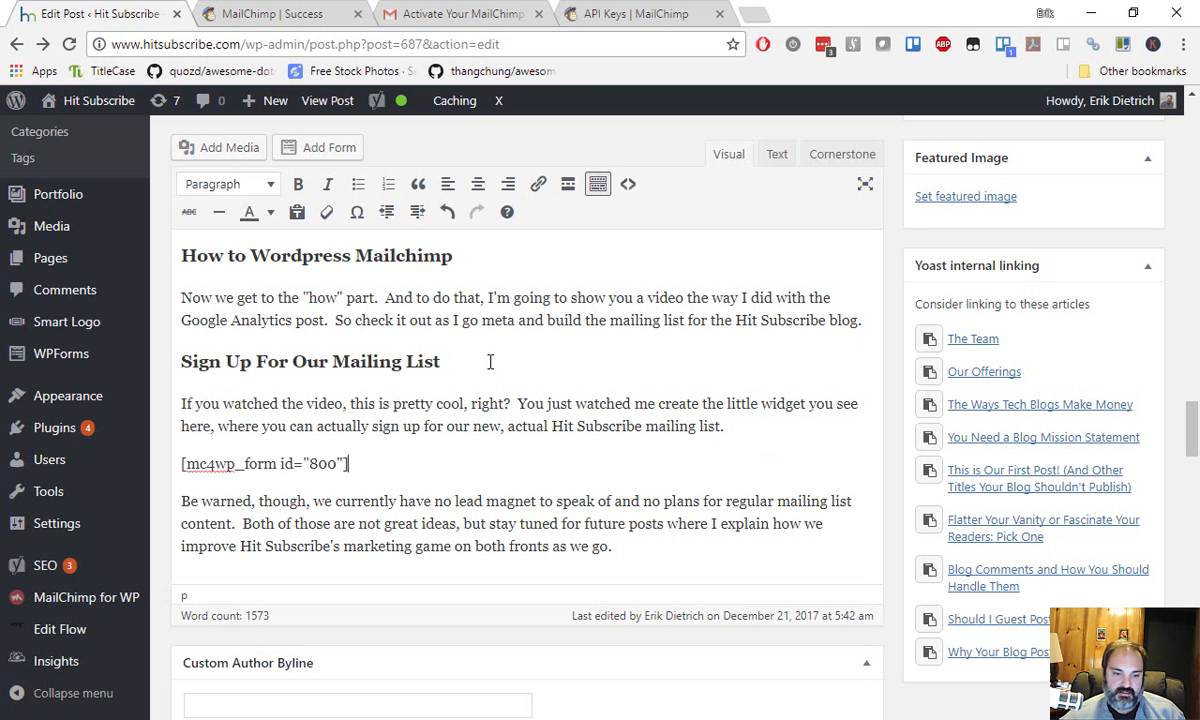
left_click(800, 424)
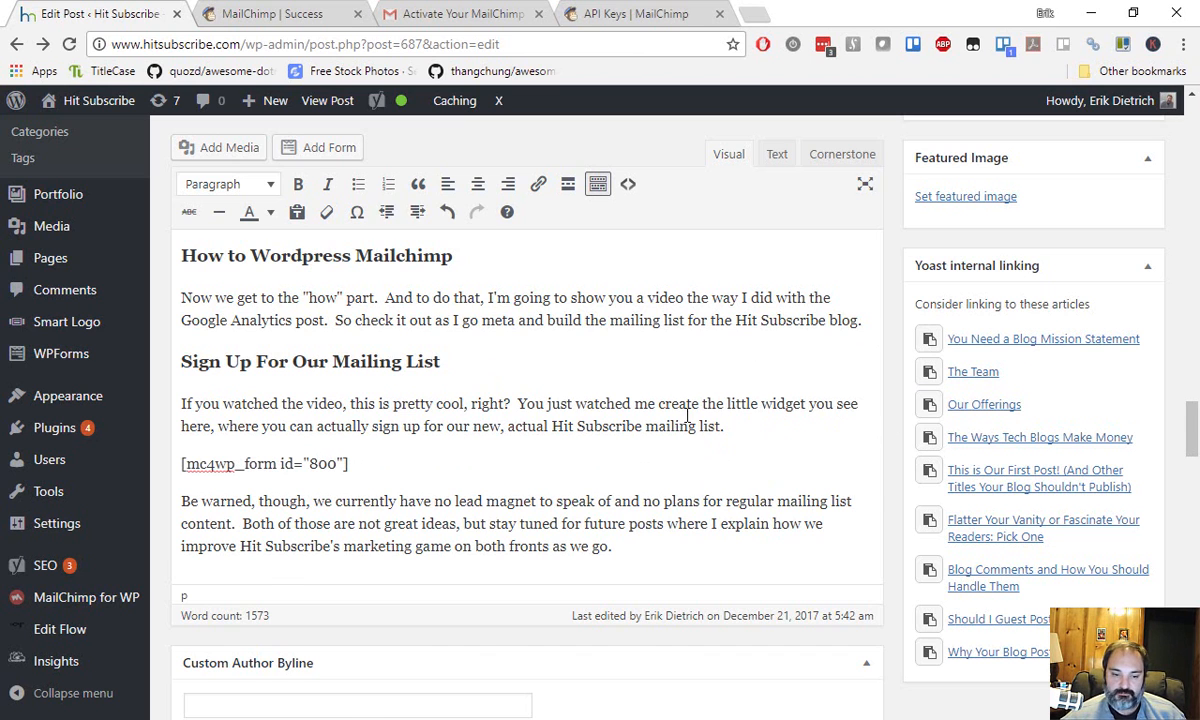
scroll(655, 400, "down", 2)
scroll(760, 330, "up", 10)
scroll(775, 412, "up", 5)
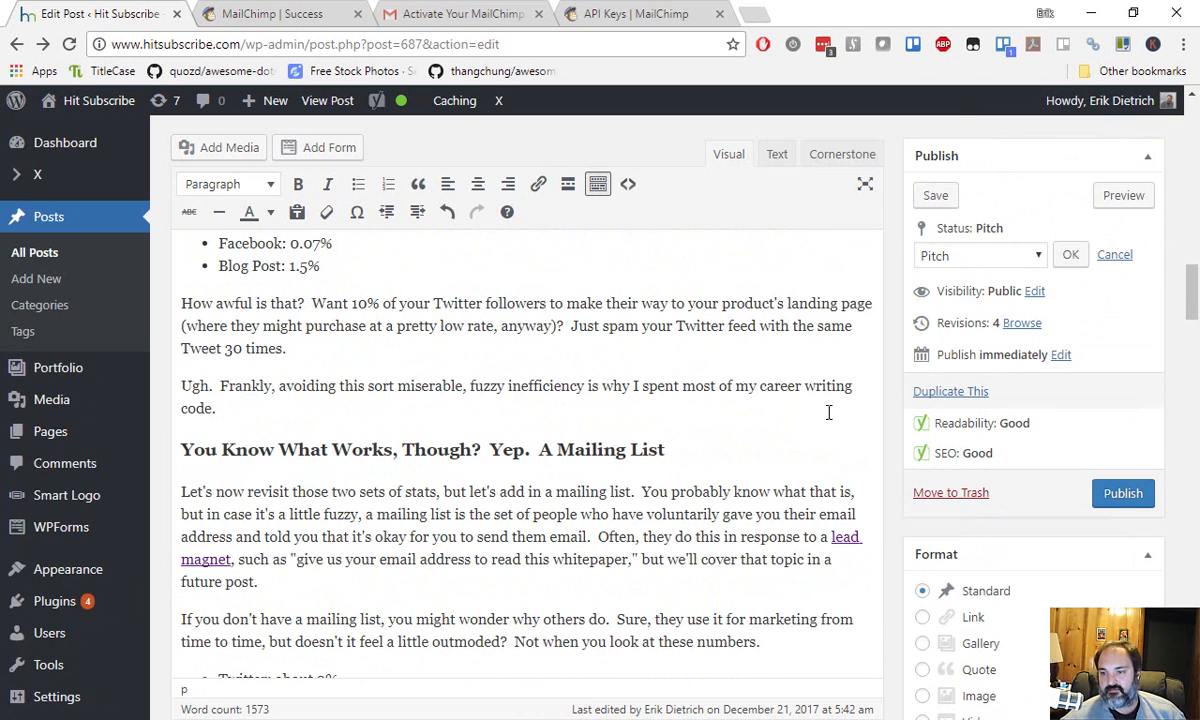
left_click(948, 195)
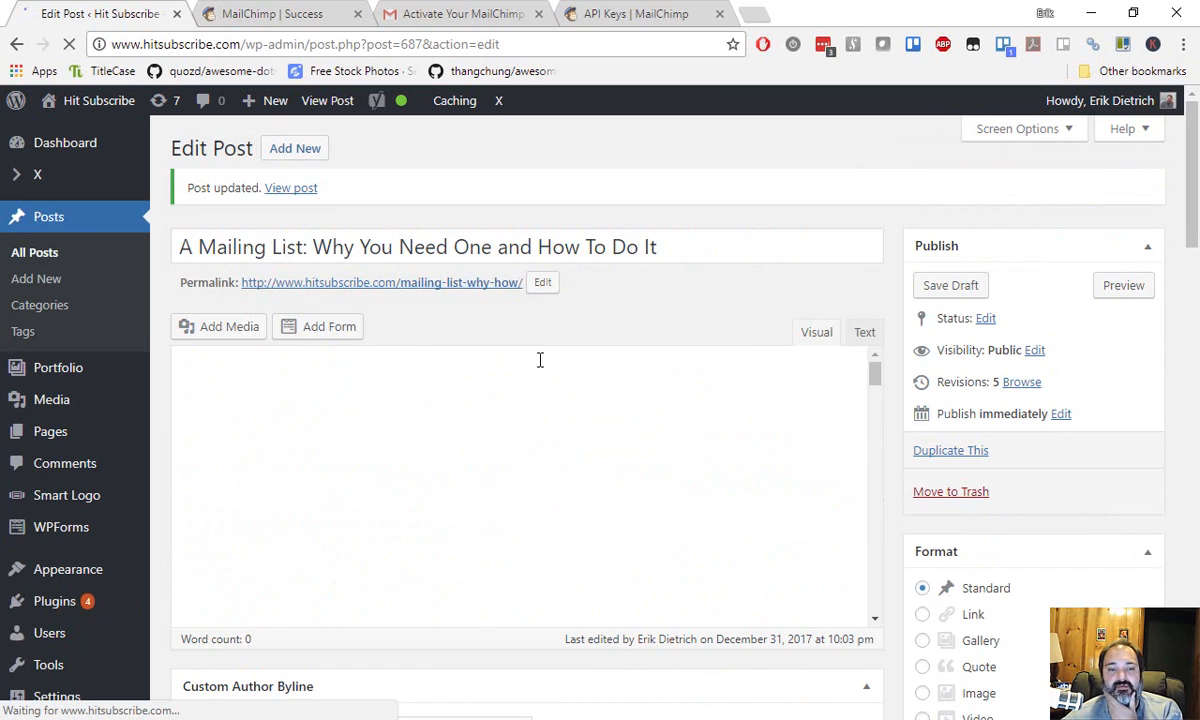
Check the saved post and open its preview in a new tab.
scroll(588, 483, "down", 15)
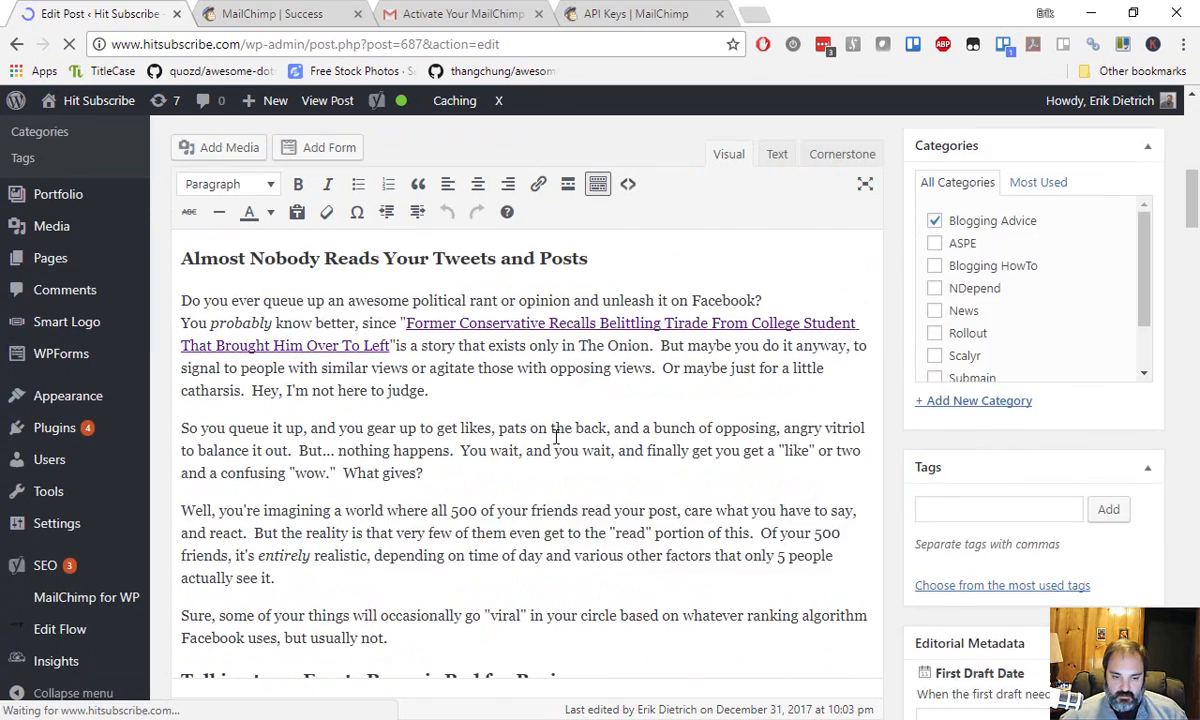
scroll(556, 425, "down", 10)
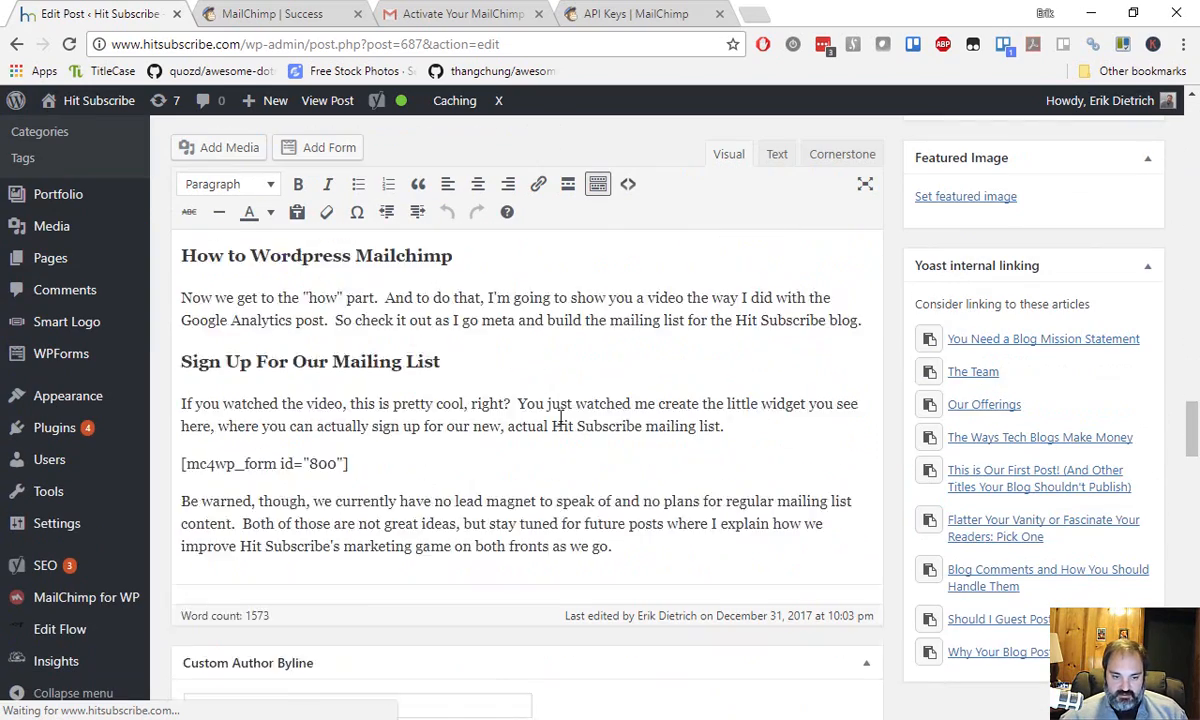
scroll(866, 407, "up", 4)
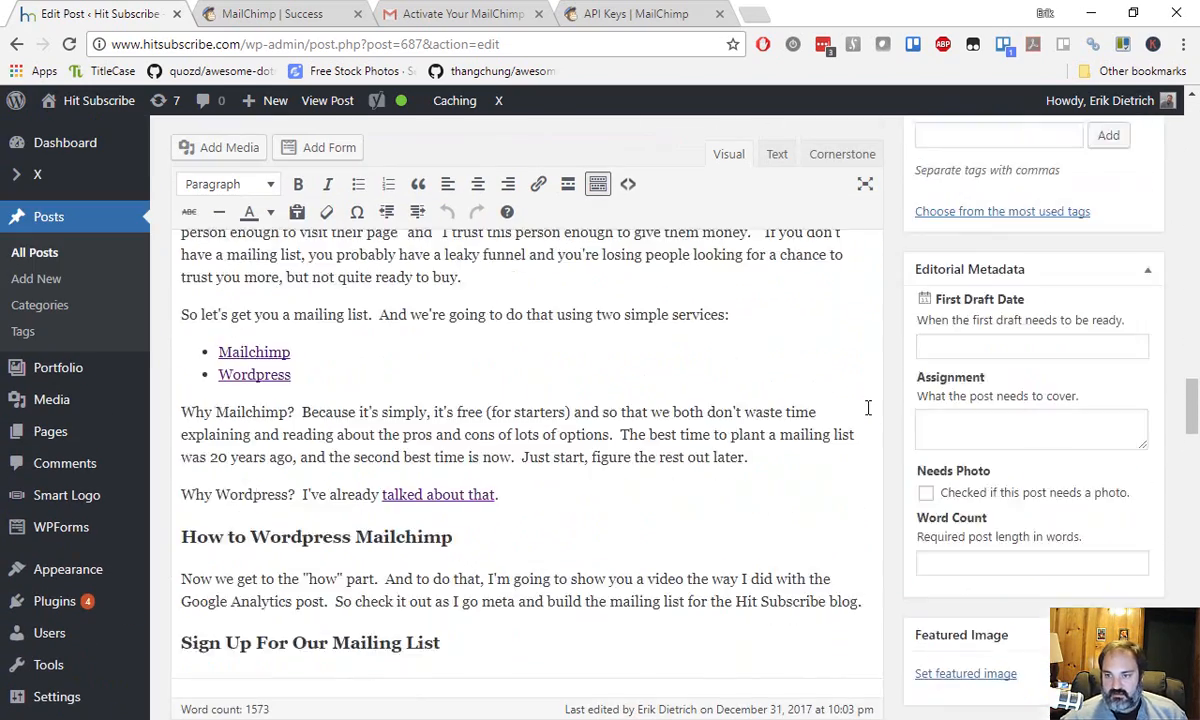
scroll(724, 380, "up", 12)
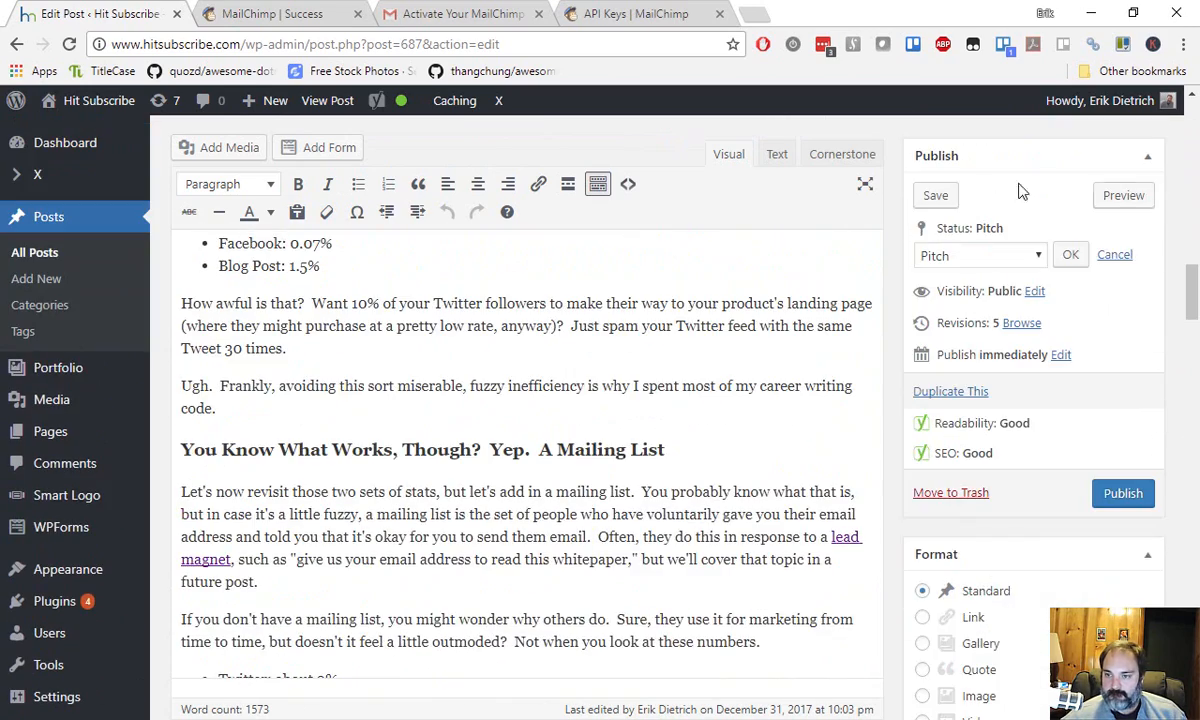
left_click(1123, 195)
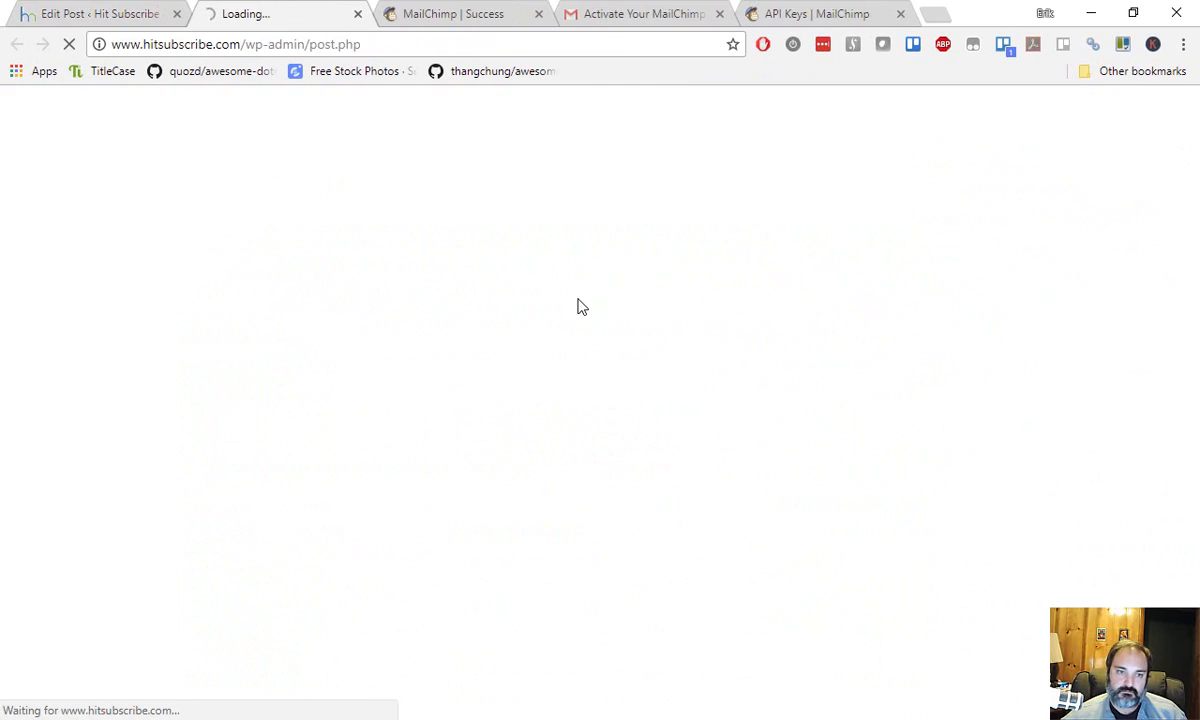
Enter an email address in the preview's embedded sign-up form and submit it.
scroll(262, 280, "down", 20)
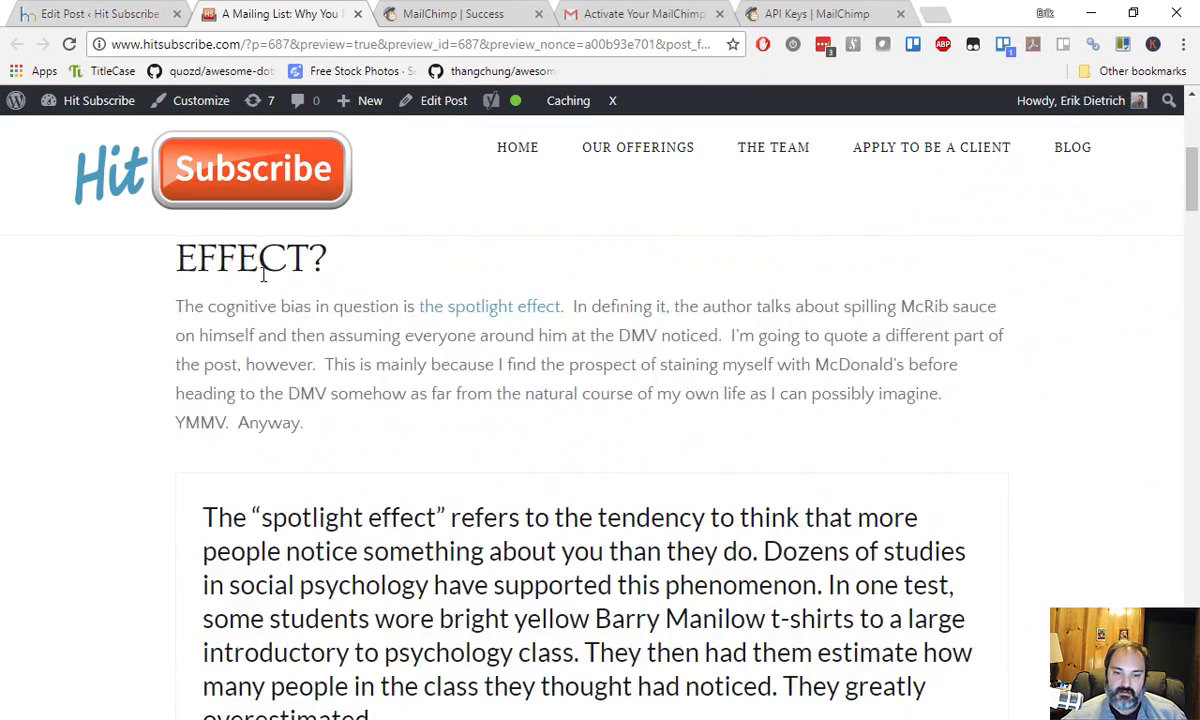
scroll(265, 285, "down", 20)
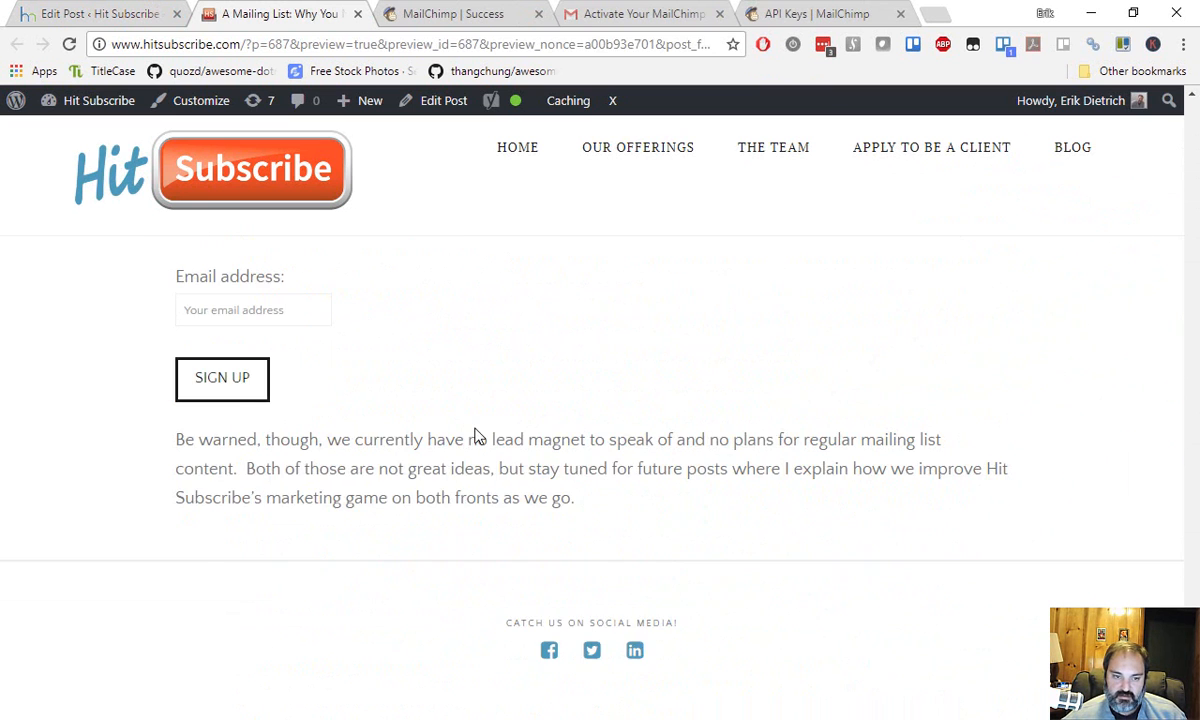
scroll(314, 533, "up", 2)
left_click(279, 494)
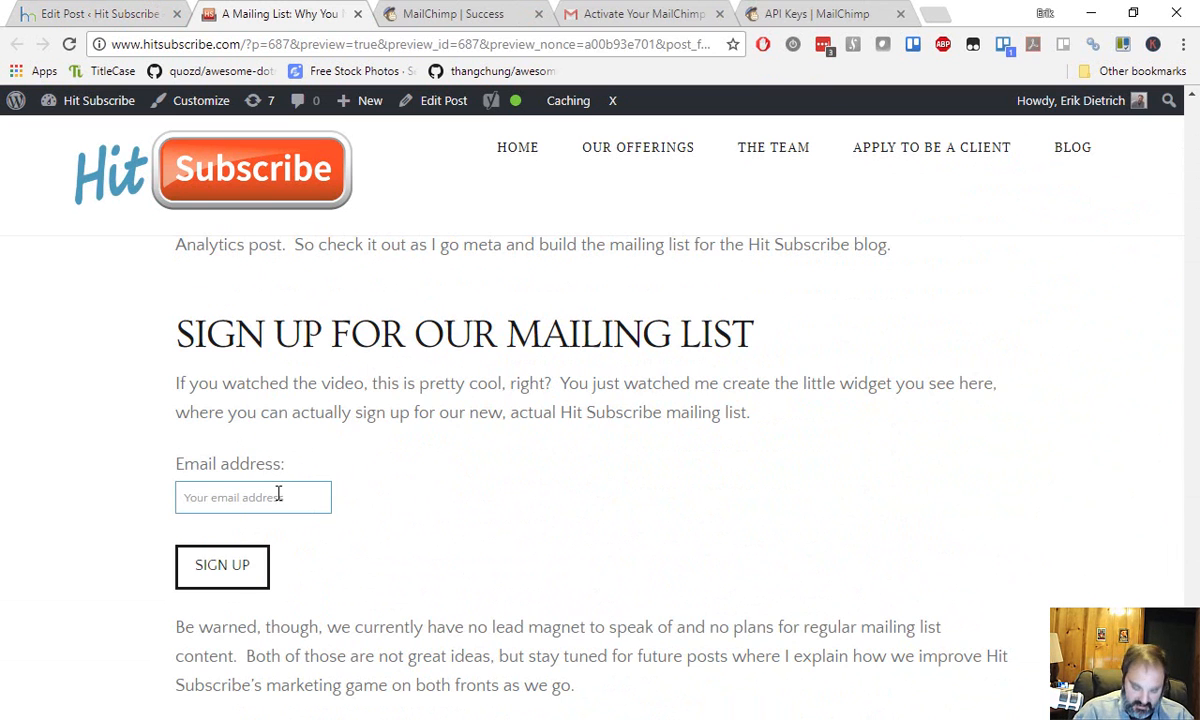
left_click(234, 576)
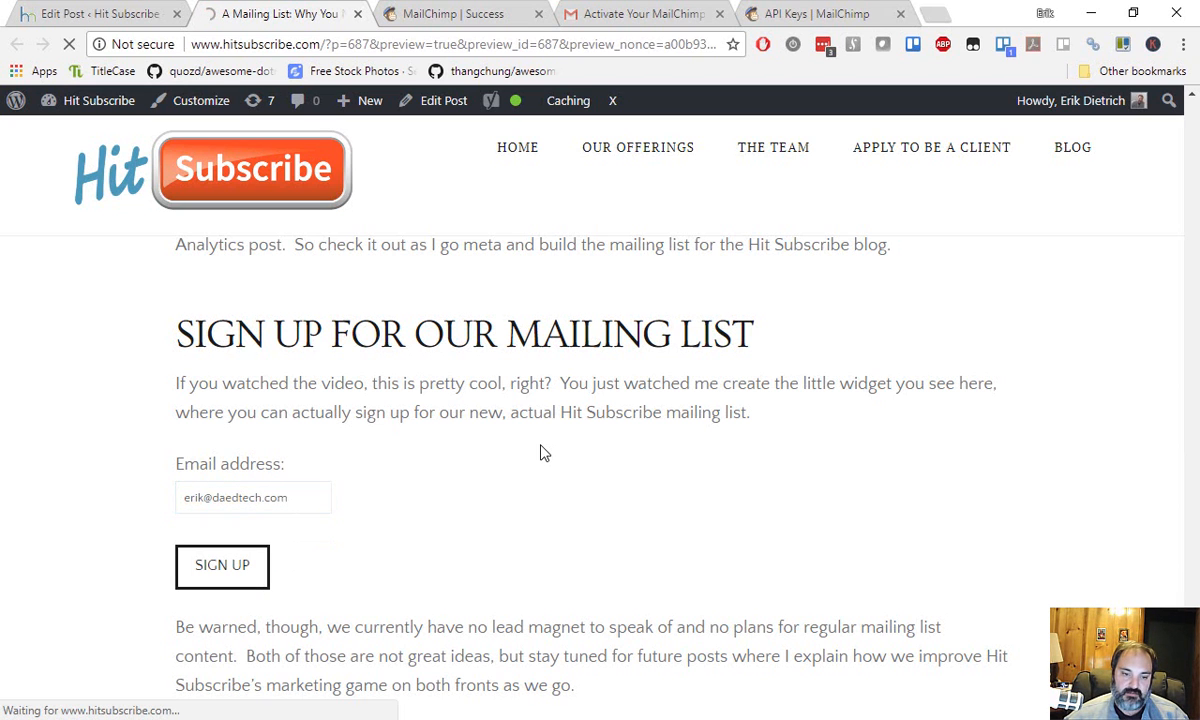